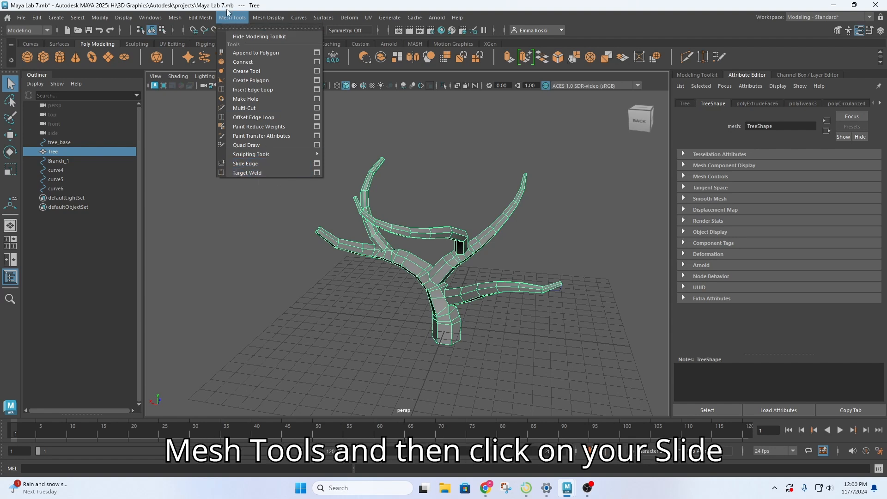
Load the Slide Edge tool, then select an edge at a branch joint of the tree with soft selection turned off.
click(248, 163)
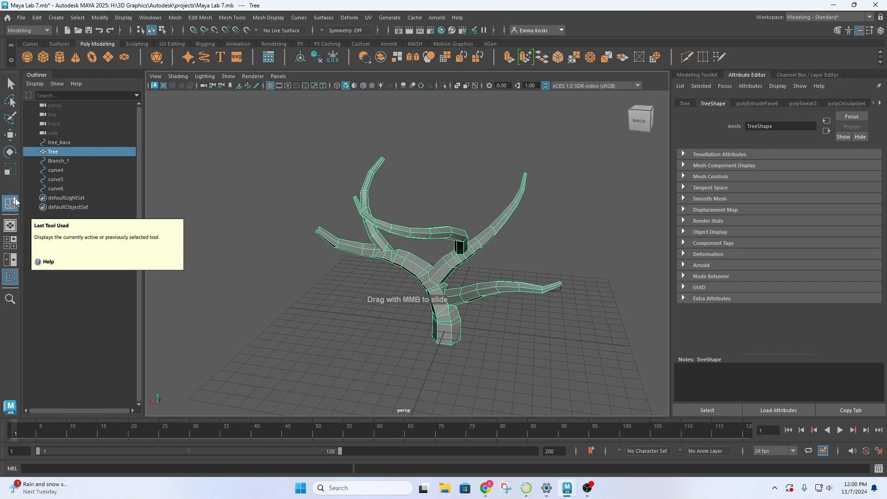
scroll(584, 299, up, 8)
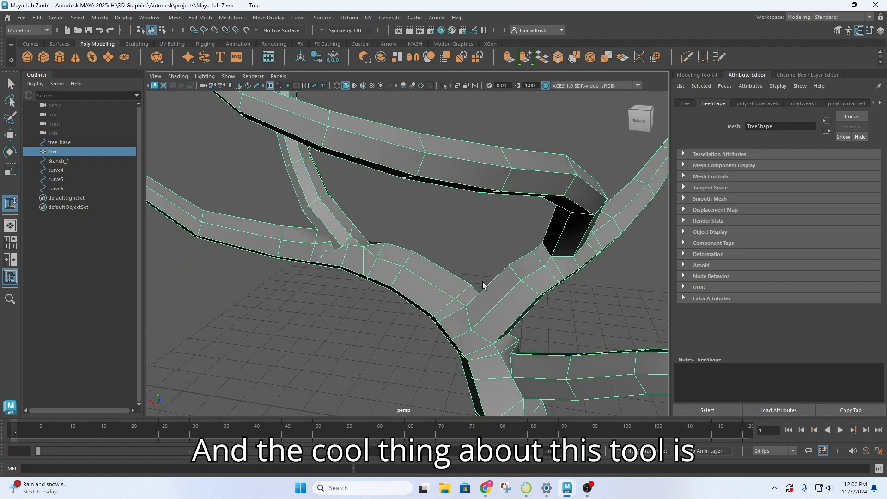
alt+drag(329, 273, 407, 296)
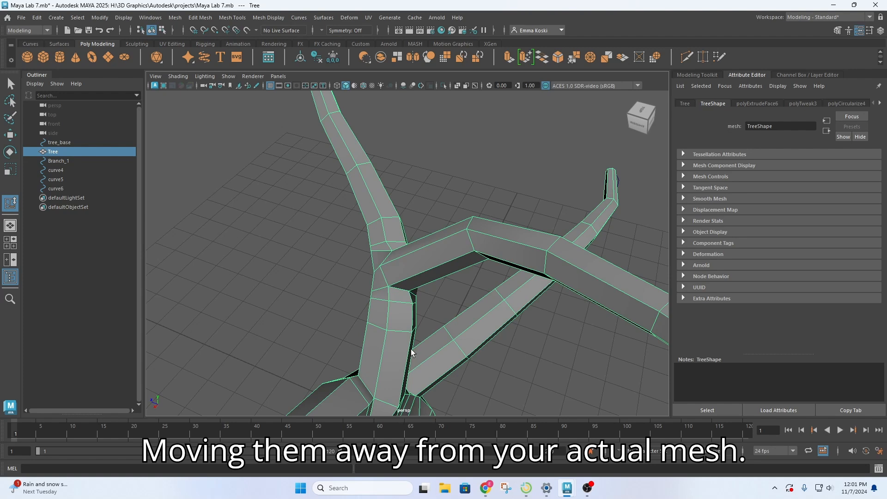
scroll(411, 348, up, 5)
alt+drag(406, 344, 389, 298)
right_drag(373, 214, 373, 189)
click(378, 244)
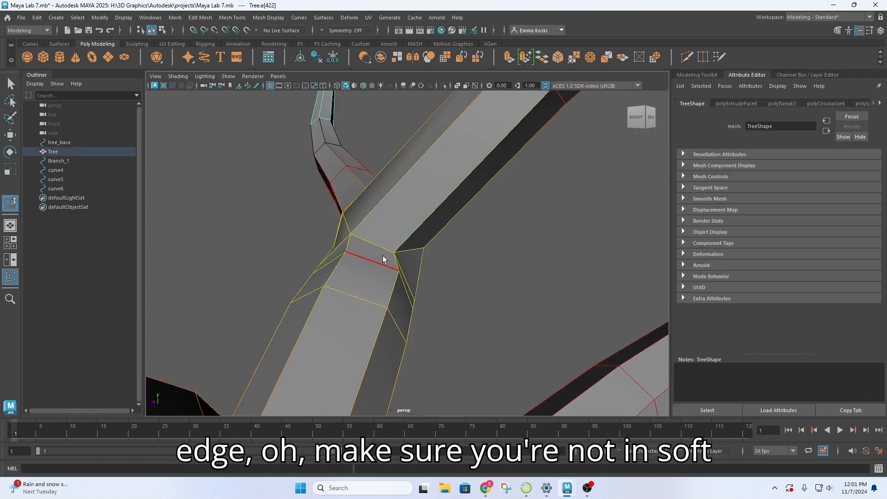
key(b)
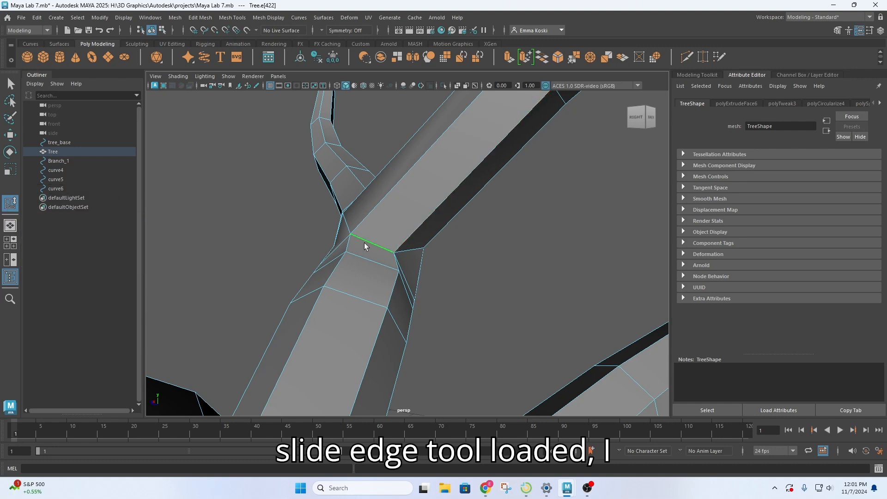
Slide the selected branch-joint edge a short way along the mesh, undoing the slide that goes too far.
middle_drag(366, 242, 370, 298)
alt+drag(370, 298, 440, 324)
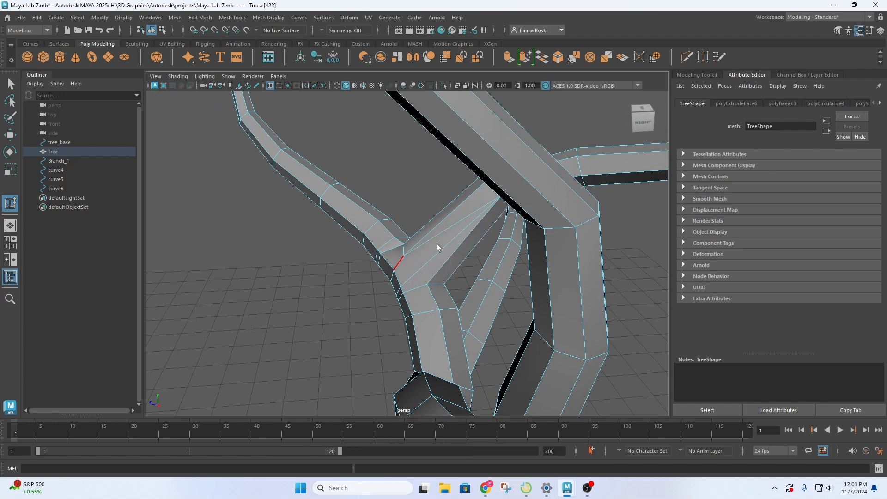
mouse_move(456, 258)
alt+mouse_down()
mouse_move(455, 270)
mouse_move(455, 246)
alt+mouse_up()
middle_drag(423, 215, 434, 310)
key(ctrl+z)
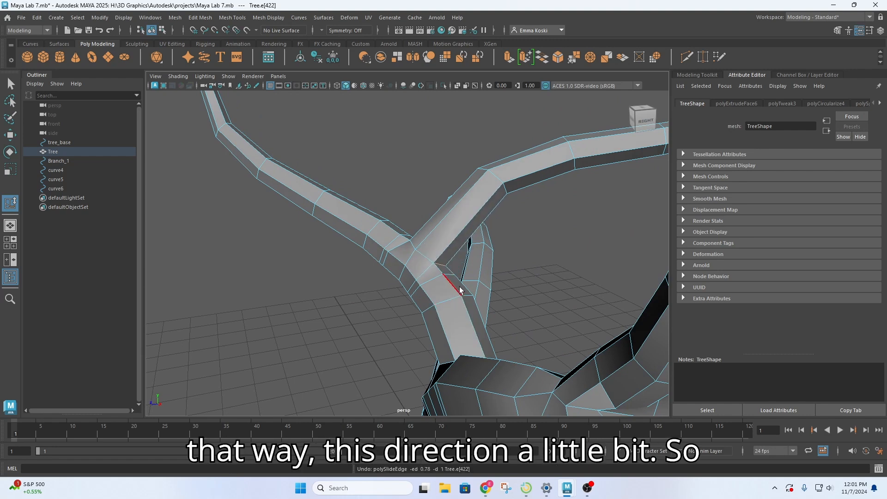
middle_drag(444, 268, 457, 278)
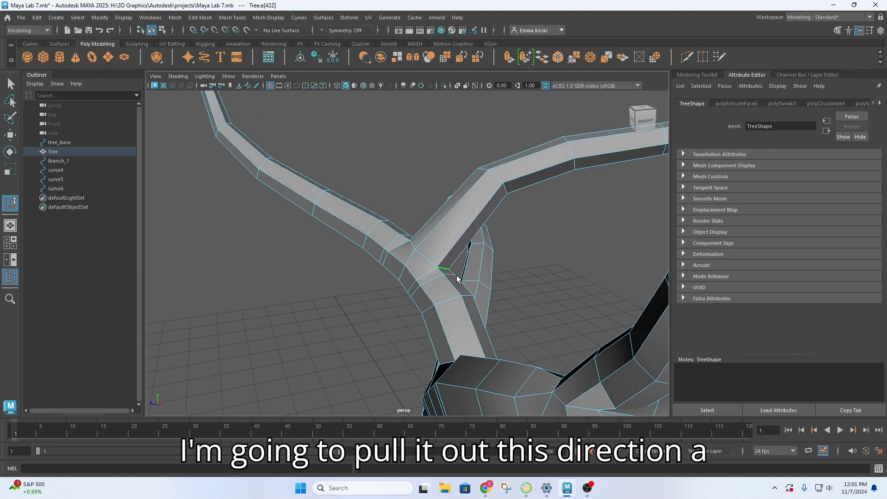
Select the edges across the thick branch just before the fork and slide them back away from the junction.
alt+drag(385, 255, 352, 250)
click(352, 250)
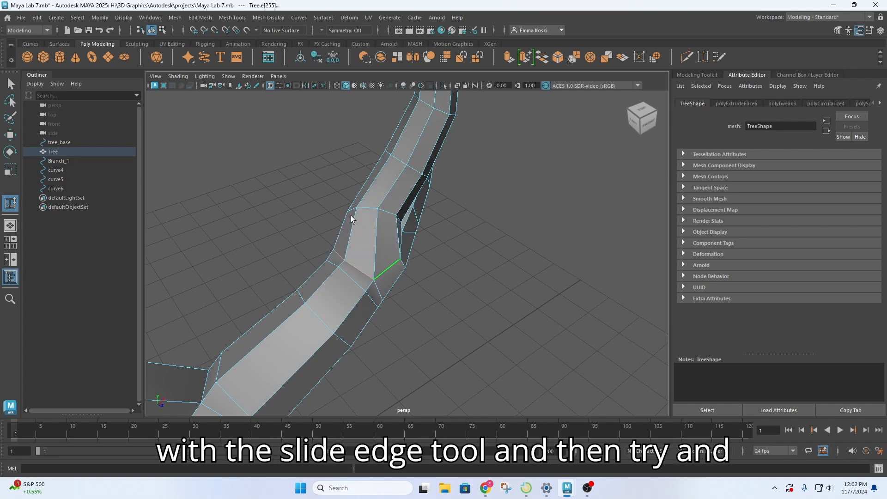
alt+drag(454, 273, 397, 255)
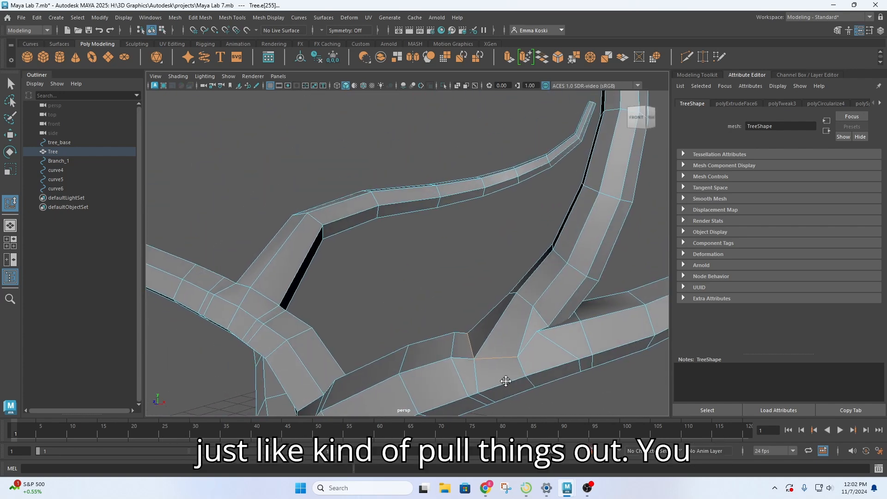
alt+middle_drag(505, 382, 493, 358)
shift+click(451, 331)
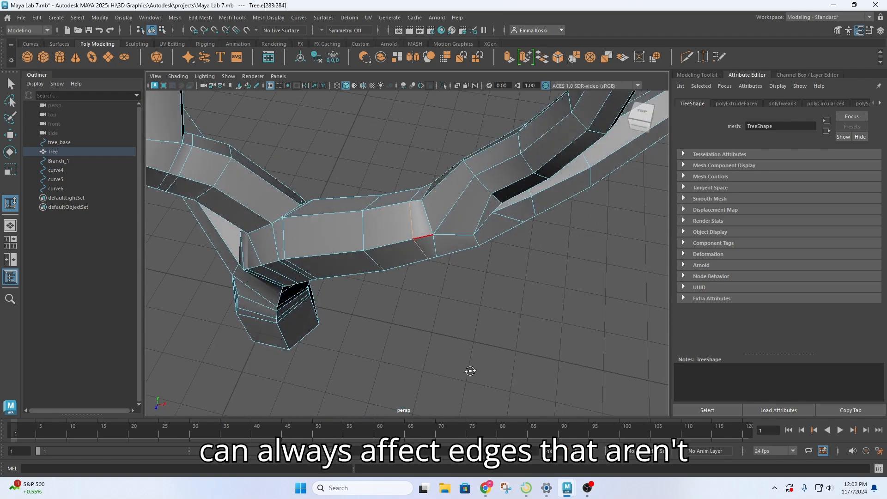
alt+drag(468, 369, 411, 203)
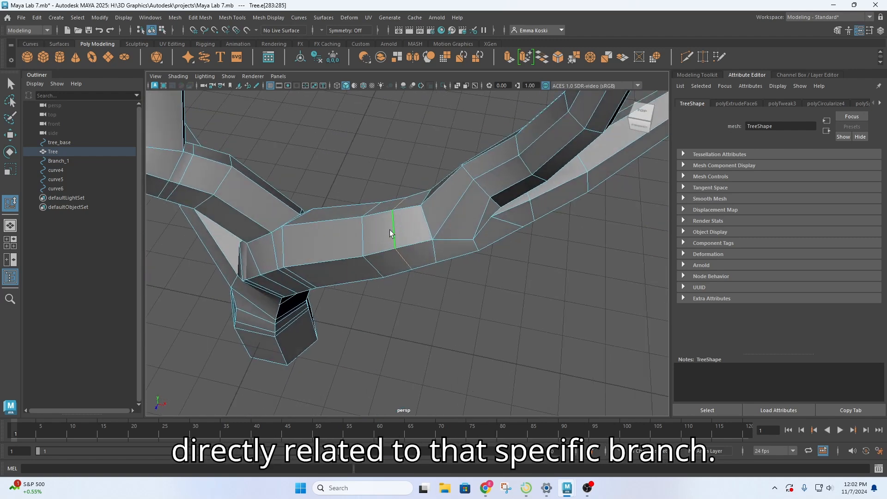
alt+drag(389, 232, 444, 301)
alt+middle_drag(499, 334, 426, 291)
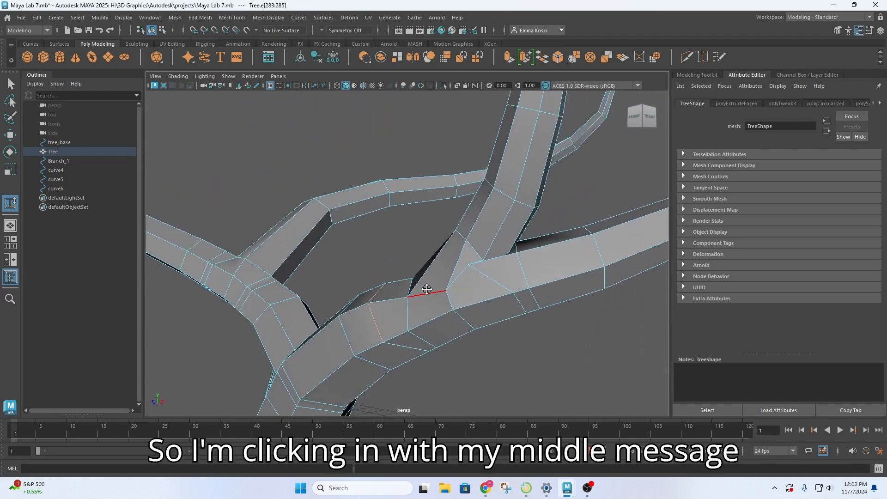
Reload the Slide Edge tool and put the tree mesh in edge selection mode.
click(205, 21)
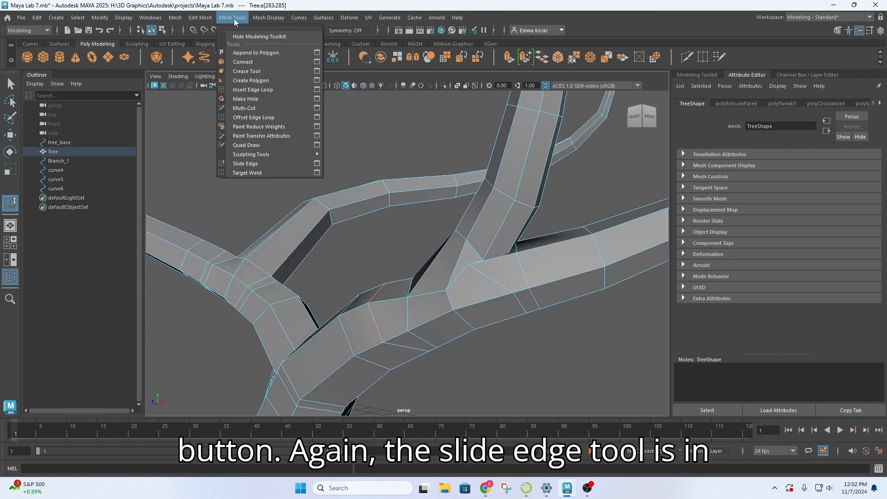
click(276, 164)
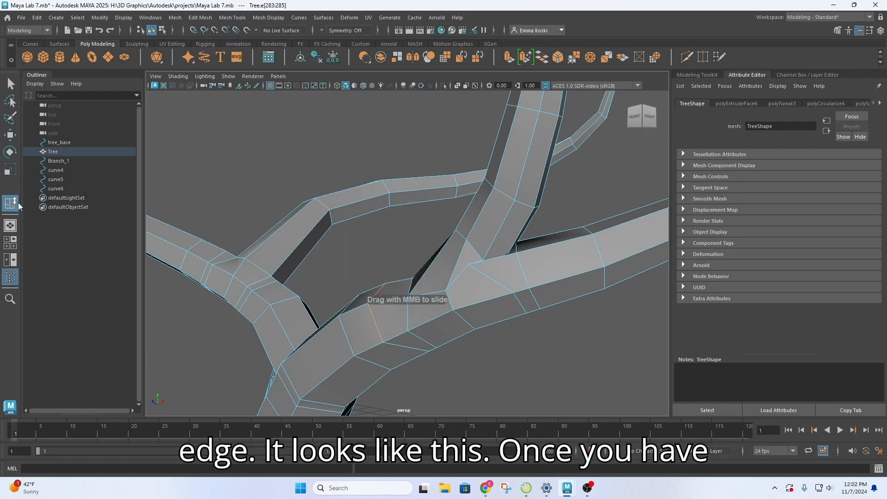
scroll(362, 285, down, 3)
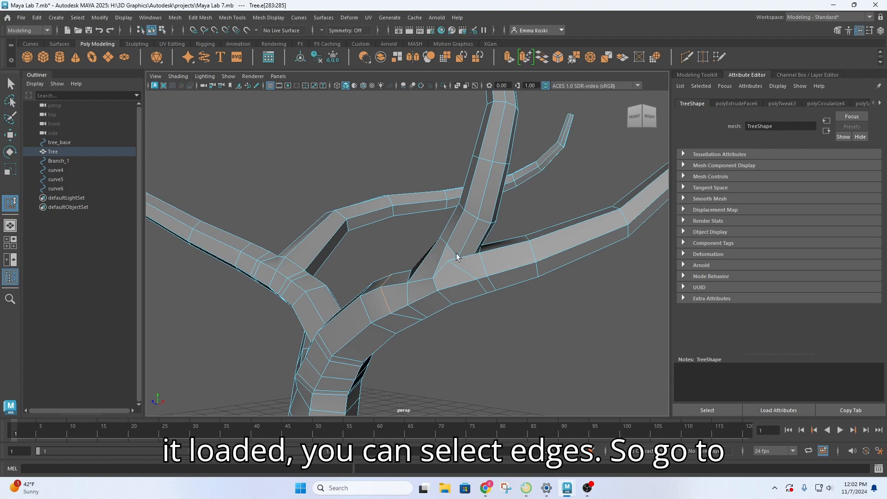
alt+drag(456, 256, 543, 264)
right_drag(476, 144, 475, 120)
scroll(471, 178, down, 3)
alt+drag(230, 201, 126, 175)
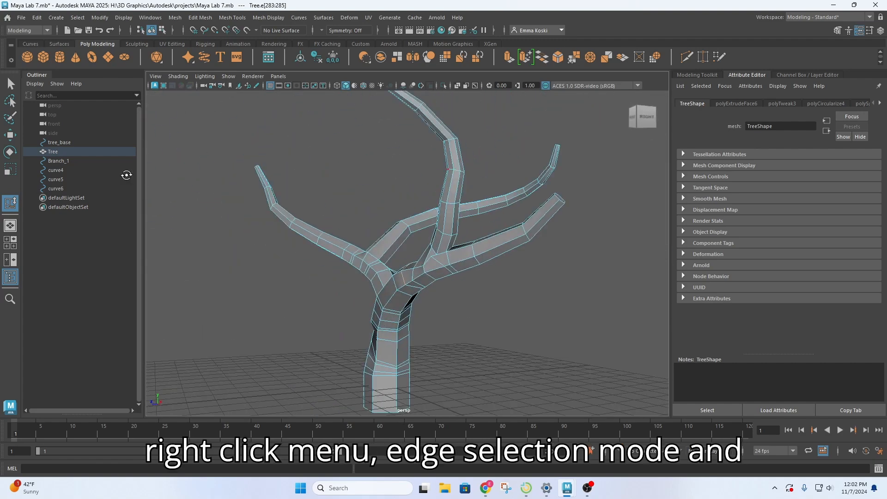
Select the edges across the lower branch just beyond the fork and slide them outward toward the branch tip.
scroll(513, 237, up, 6)
alt+drag(541, 246, 422, 257)
scroll(426, 231, down, 4)
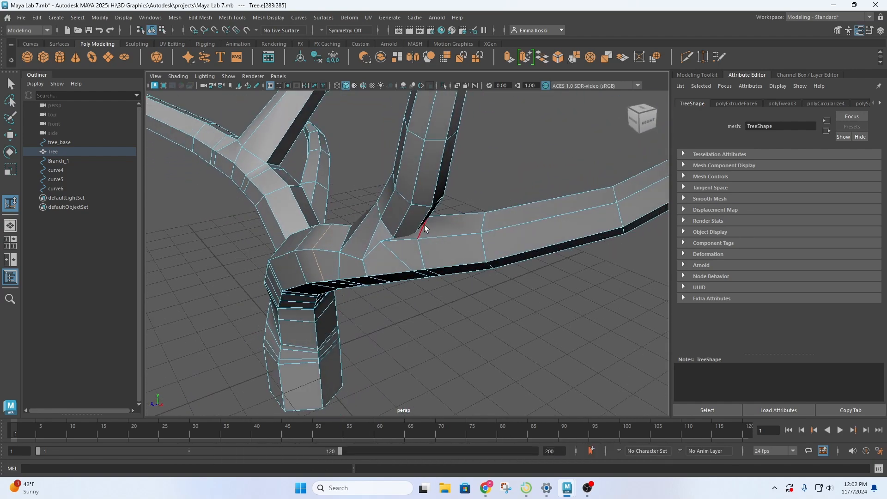
shift+click(423, 245)
alt+drag(467, 231, 373, 253)
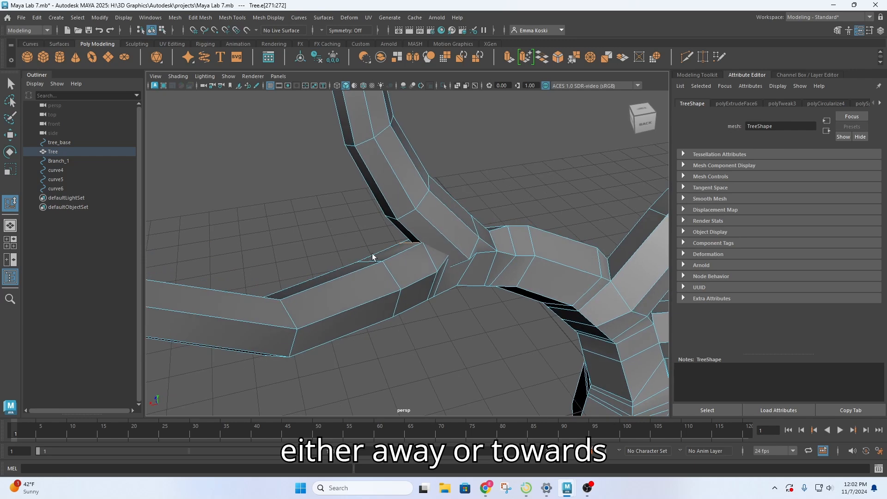
middle_drag(426, 257, 402, 238)
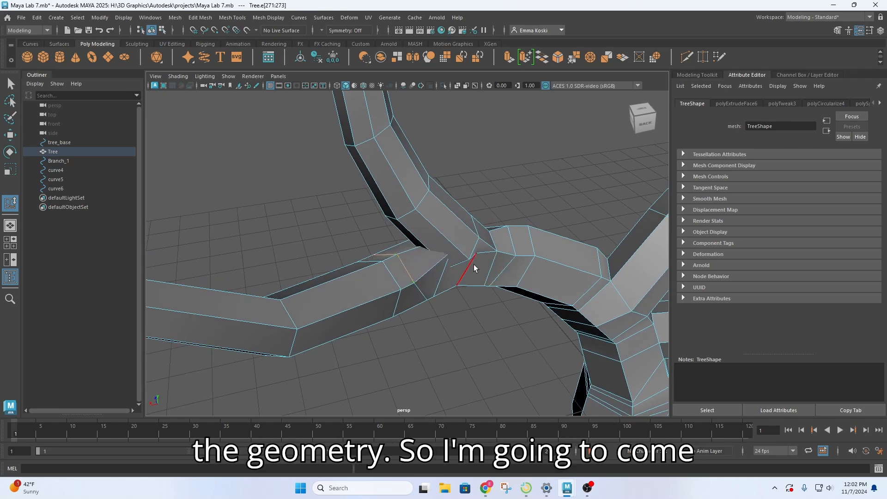
Select the edges around the base of the upright branch and slide them up the branch, clear of the overlap.
alt+drag(473, 265, 414, 250)
click(455, 232)
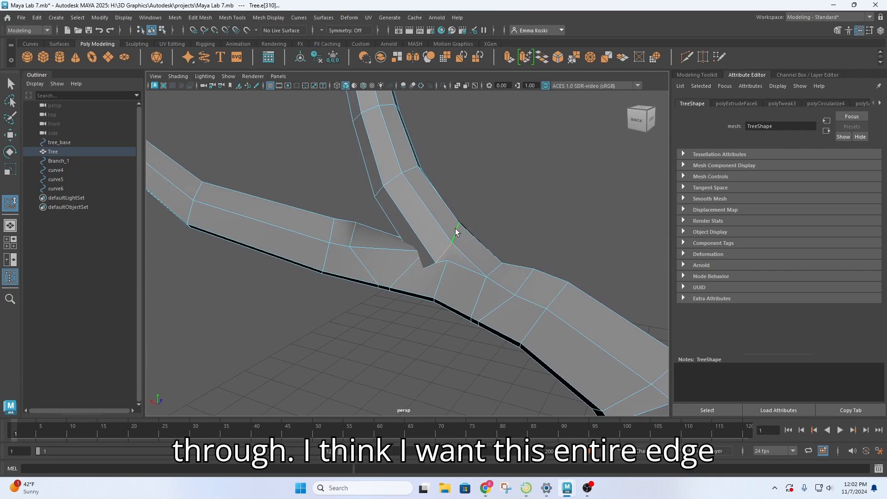
middle_drag(454, 237, 422, 196)
alt+drag(523, 245, 707, 247)
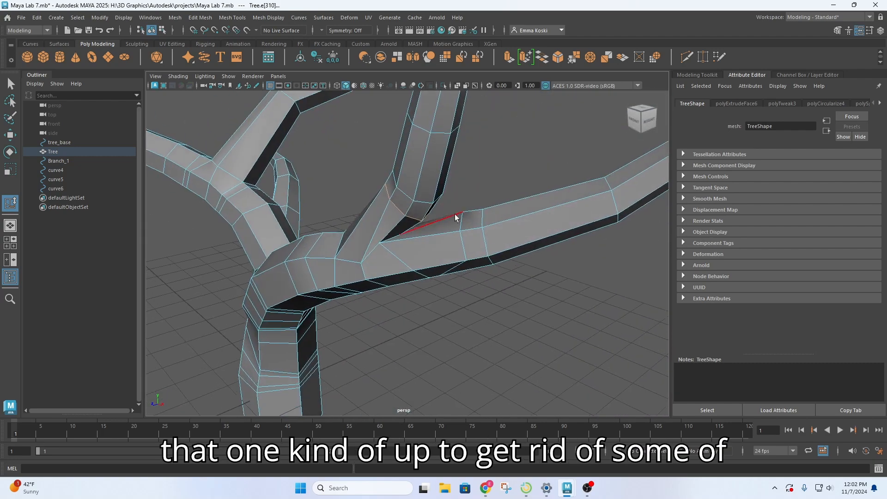
Select the two edges hidden underneath the upright branch and slide them outward along the lower branch.
scroll(449, 218, up, 2)
alt+drag(450, 218, 346, 226)
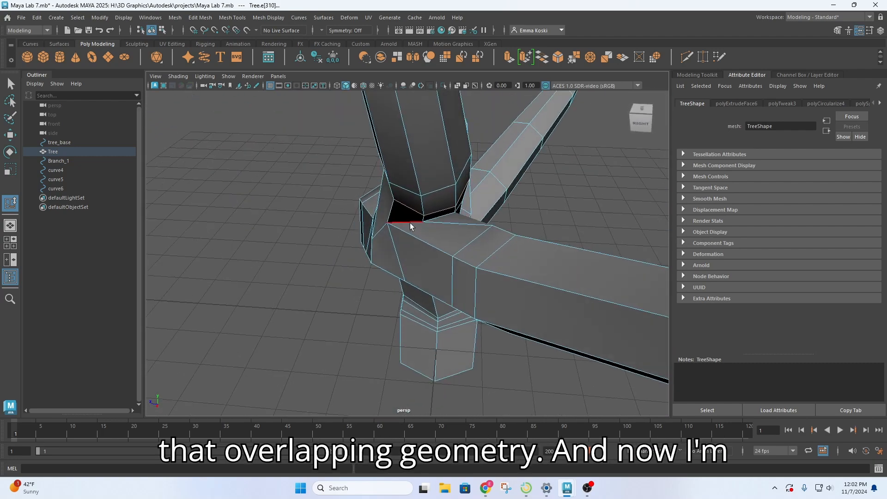
click(443, 219)
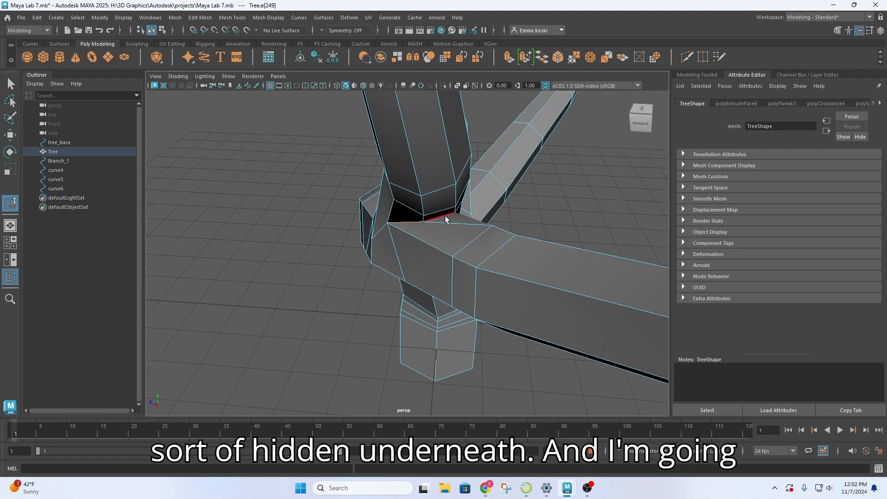
mouse_move(446, 219)
shift+middle_down()
mouse_move(458, 227)
mouse_move(370, 203)
mouse_move(497, 251)
mouse_move(459, 244)
shift+middle_up()
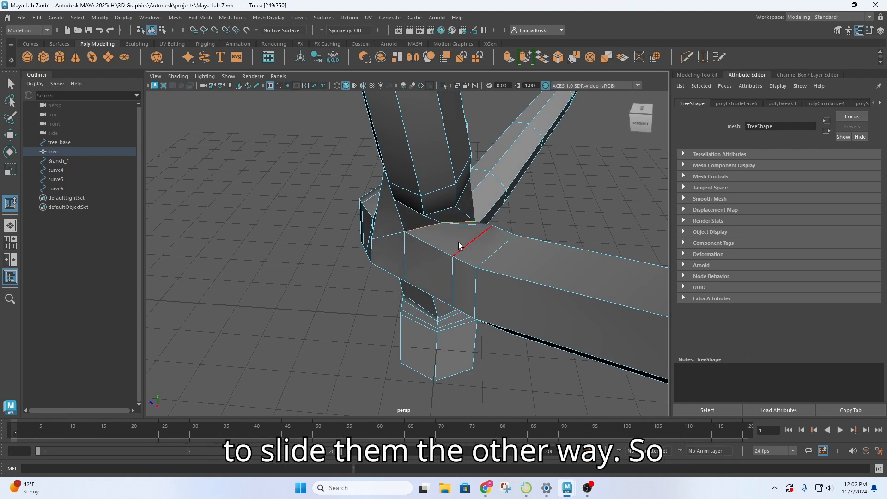
Slide the edge joining the upright branch to the fork, and adjust the adjacent crosswise edge along the lower branch.
alt+drag(458, 242, 404, 247)
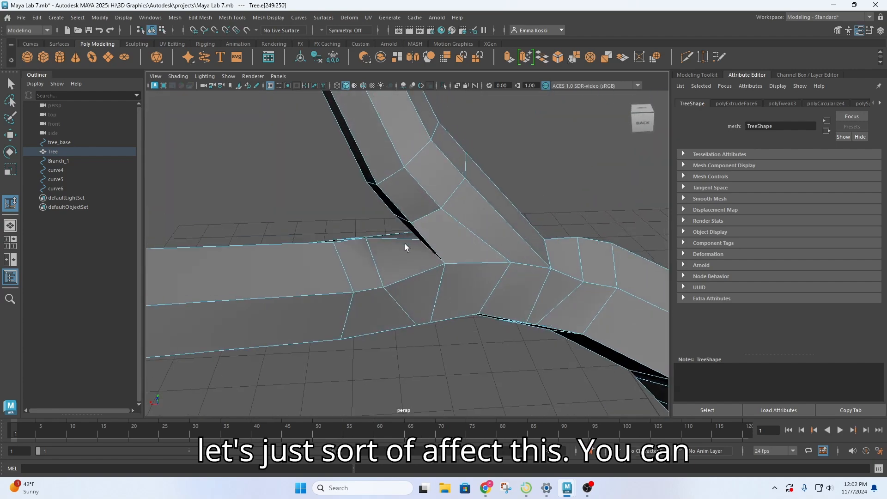
click(468, 262)
shift+middle_drag(461, 264, 450, 249)
alt+drag(452, 249, 439, 270)
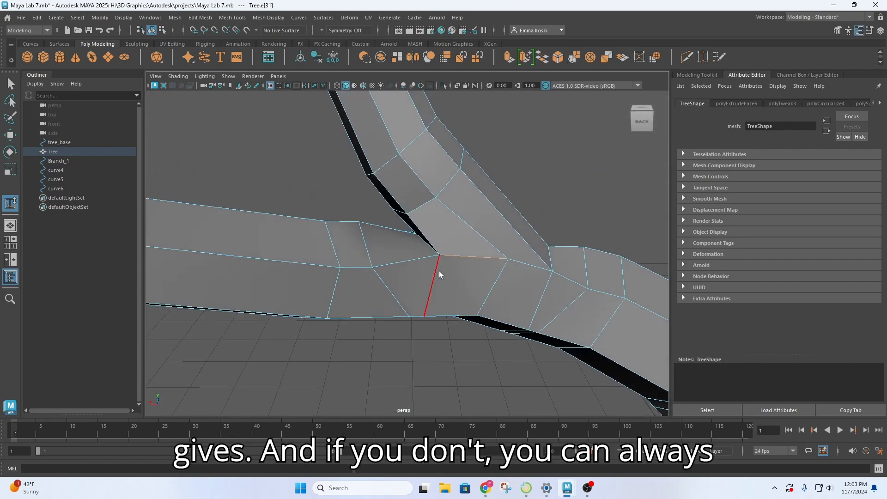
mouse_move(436, 270)
middle_down()
mouse_move(458, 271)
mouse_move(450, 269)
middle_up()
mouse_move(456, 273)
alt+mouse_down()
mouse_move(422, 251)
mouse_move(439, 223)
mouse_move(453, 288)
alt+mouse_up()
alt+drag(400, 277, 457, 267)
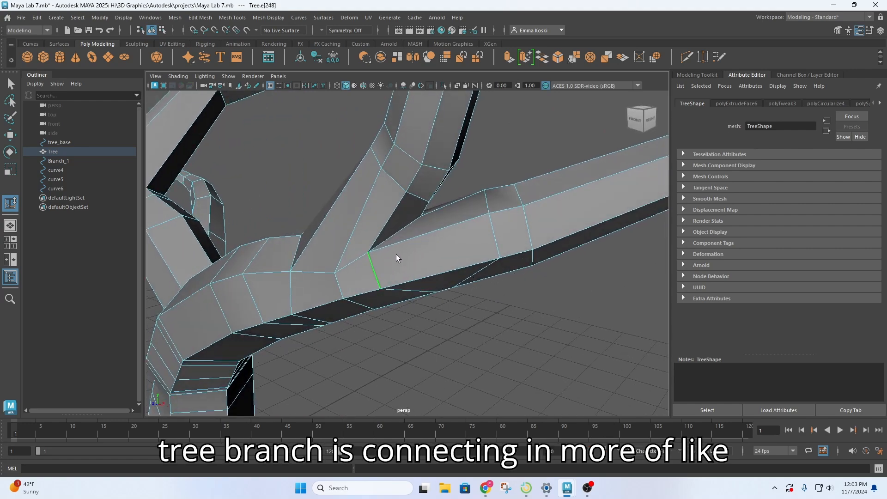
Select the three connected edges around the base of the upright branch and slide them down toward the fork.
alt+drag(396, 257, 379, 270)
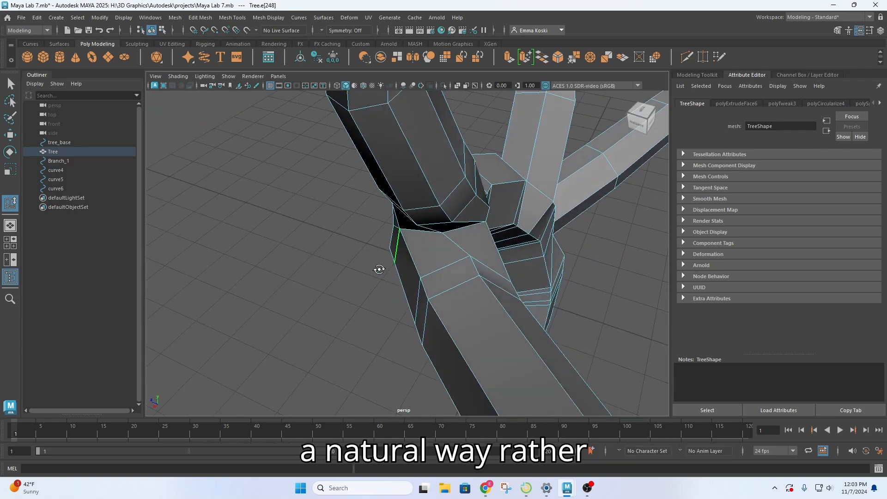
alt+drag(464, 259, 444, 202)
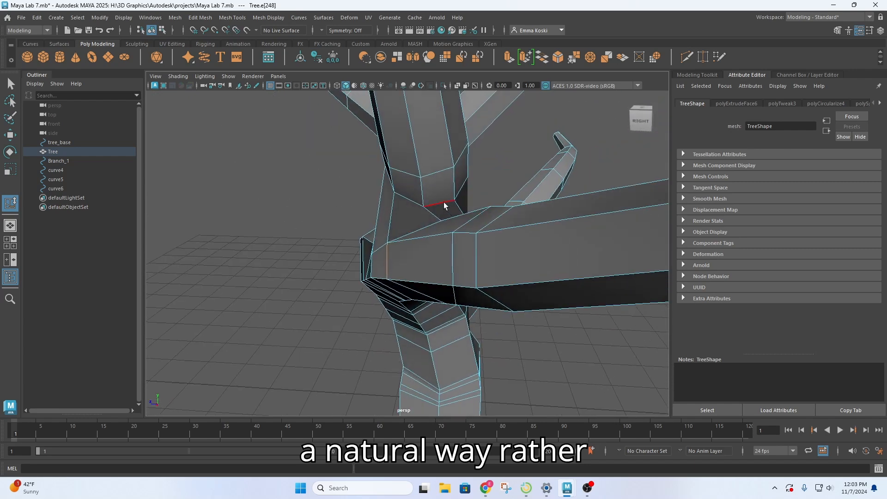
click(446, 203)
shift+click(461, 191)
shift+click(413, 199)
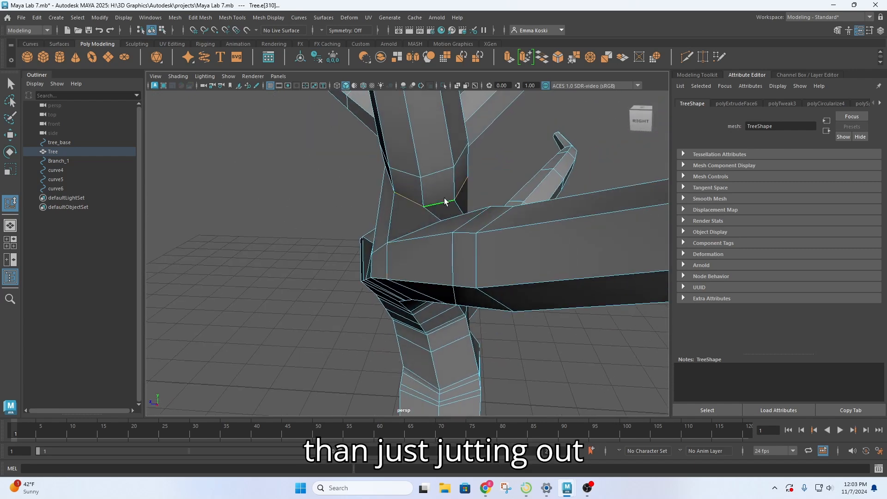
mouse_move(445, 201)
middle_down()
mouse_move(458, 191)
mouse_move(449, 193)
mouse_move(462, 197)
middle_up()
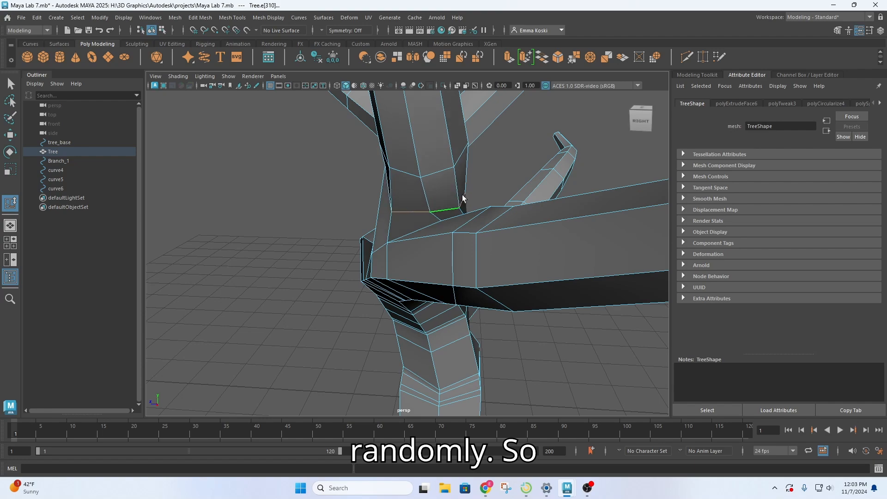
Slide the remaining edges on the other side of the upright branch's base down to line up with the fork.
alt+drag(462, 198, 386, 204)
middle_drag(388, 200, 371, 254)
alt+drag(371, 255, 479, 193)
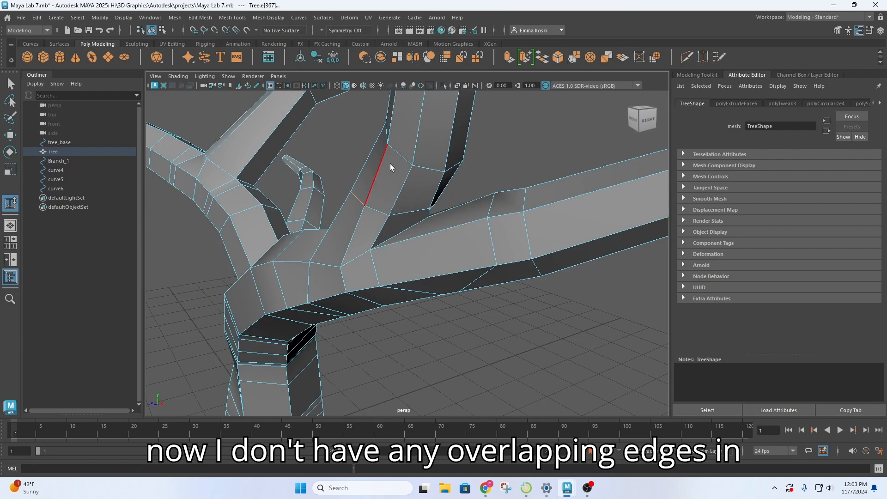
Examine the other branch junctions around the tree for overlapping geometry.
scroll(404, 216, down, 4)
alt+drag(464, 259, 420, 276)
alt+middle_drag(419, 276, 571, 352)
alt+drag(467, 249, 351, 216)
alt+middle_drag(360, 250, 444, 353)
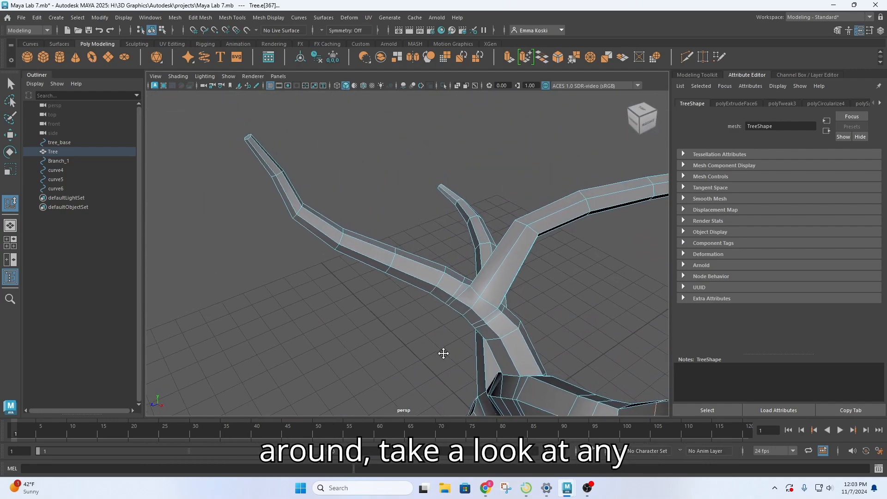
alt+drag(476, 330, 512, 286)
alt+middle_drag(313, 370, 463, 178)
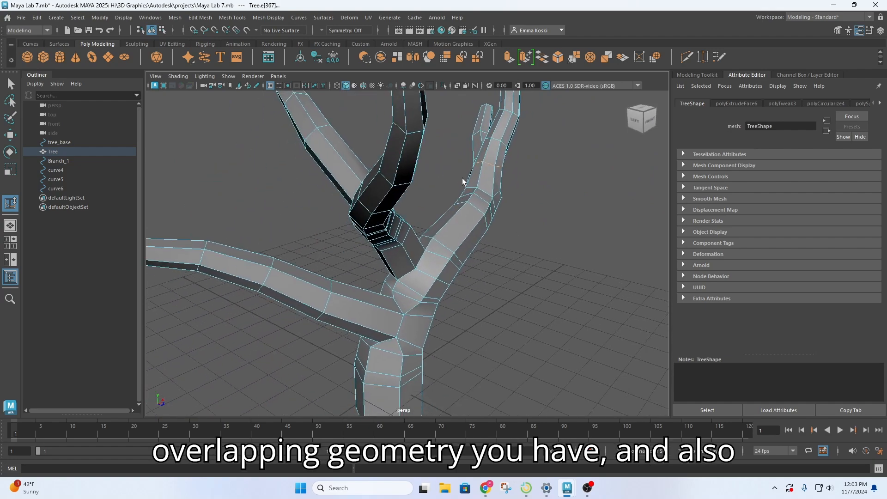
Slide the edge under the base of the lower branch where it meets the trunk to reduce the overlap.
mouse_move(381, 329)
alt+mouse_down()
mouse_move(408, 331)
mouse_move(390, 337)
alt+mouse_up()
alt+right_drag(390, 337, 473, 356)
alt+middle_drag(469, 349, 387, 204)
alt+drag(428, 351, 390, 349)
alt+middle_drag(573, 367, 277, 155)
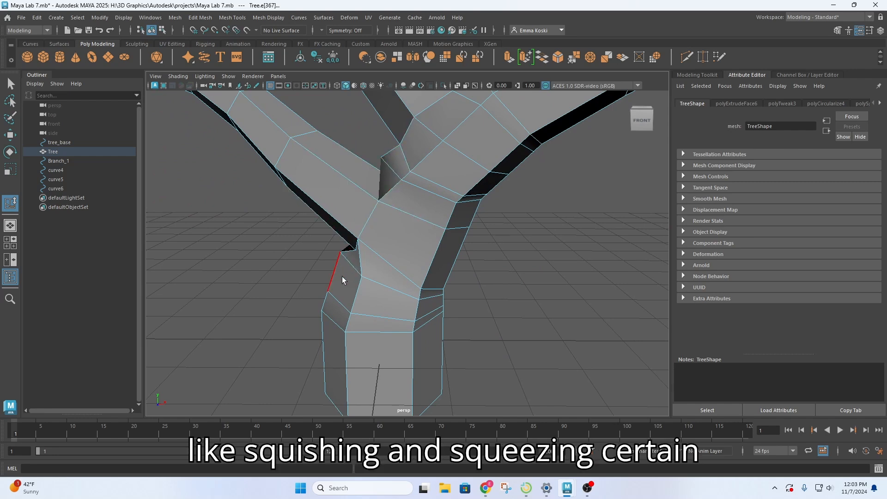
alt+drag(343, 280, 448, 257)
alt+middle_drag(279, 278, 417, 253)
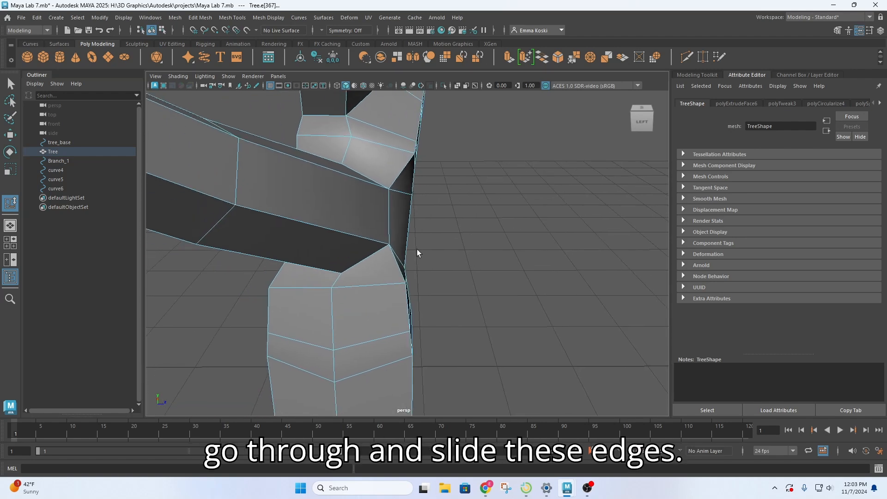
alt+drag(417, 253, 301, 298)
click(321, 341)
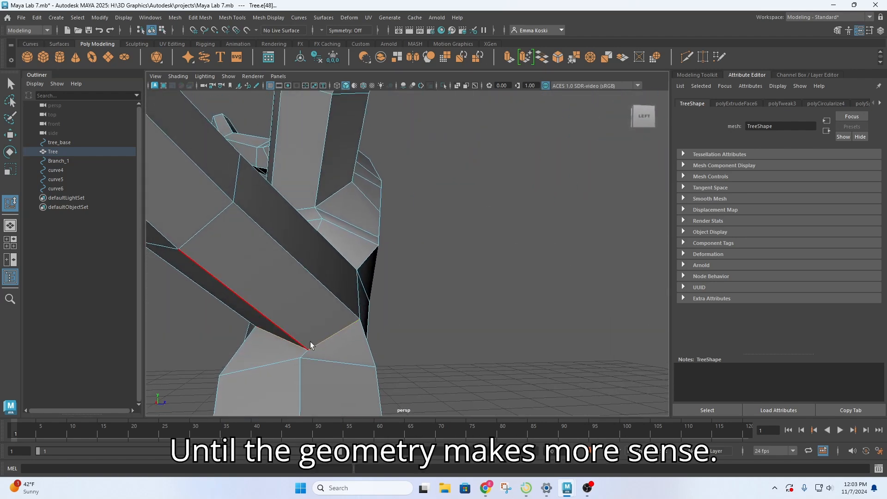
middle_drag(311, 342, 304, 321)
alt+drag(375, 314, 496, 196)
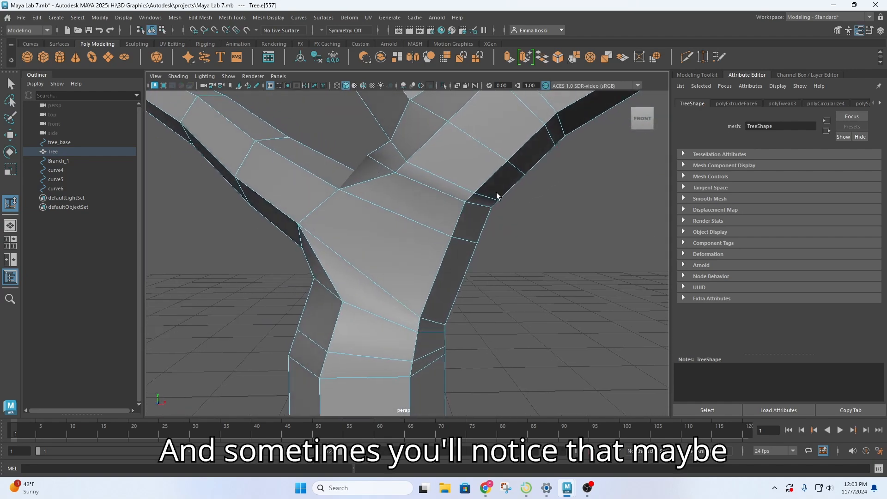
Slide the crosswise edge at the lower branch's base toward the fork and check the junction from behind.
click(312, 207)
middle_drag(312, 207, 328, 217)
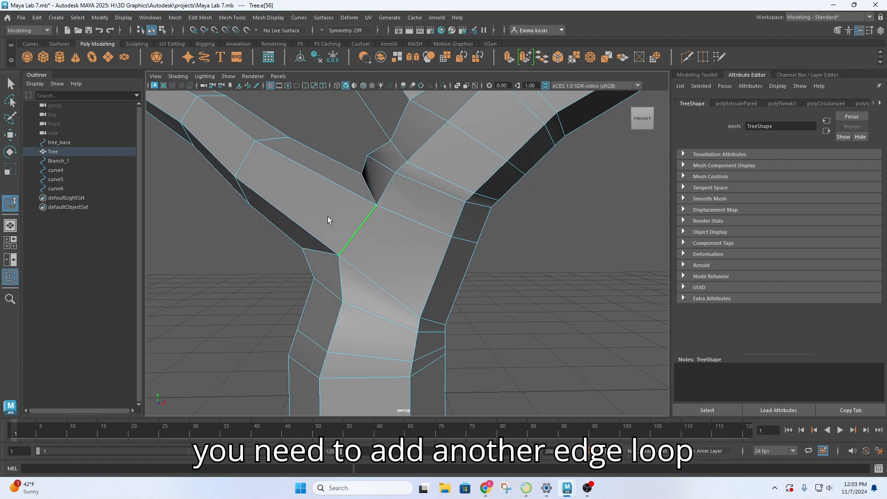
scroll(328, 223, down, 3)
scroll(328, 223, down, 1)
alt+drag(322, 231, 416, 251)
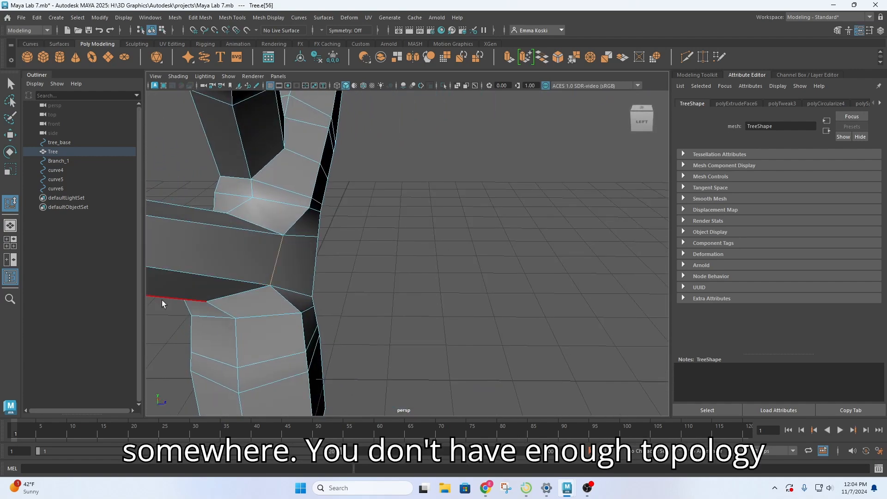
scroll(162, 303, down, 5)
alt+drag(261, 279, 408, 257)
scroll(407, 257, up, 3)
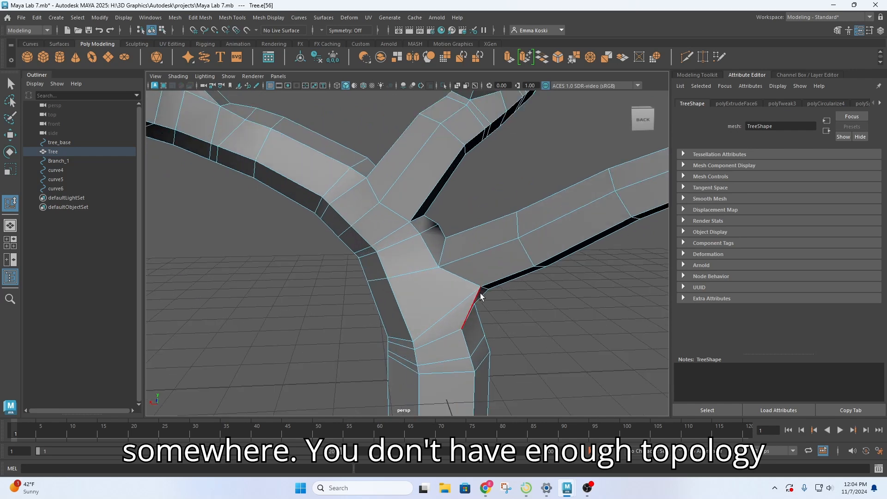
Select the connected edges on the underside of the lower branch's base and slide them down to the trunk.
alt+drag(479, 295, 455, 271)
alt+drag(434, 211, 244, 273)
scroll(448, 252, up, 5)
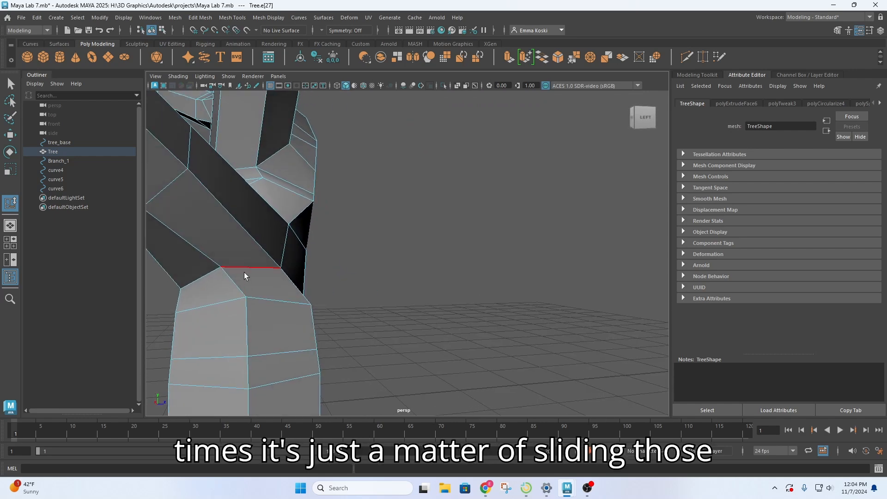
click(207, 273)
click(233, 283)
middle_drag(238, 285, 248, 315)
Slide the trunk edges directly below the lower branch junction farther down the trunk.
scroll(285, 260, down, 5)
alt+drag(300, 263, 329, 271)
scroll(329, 271, up, 3)
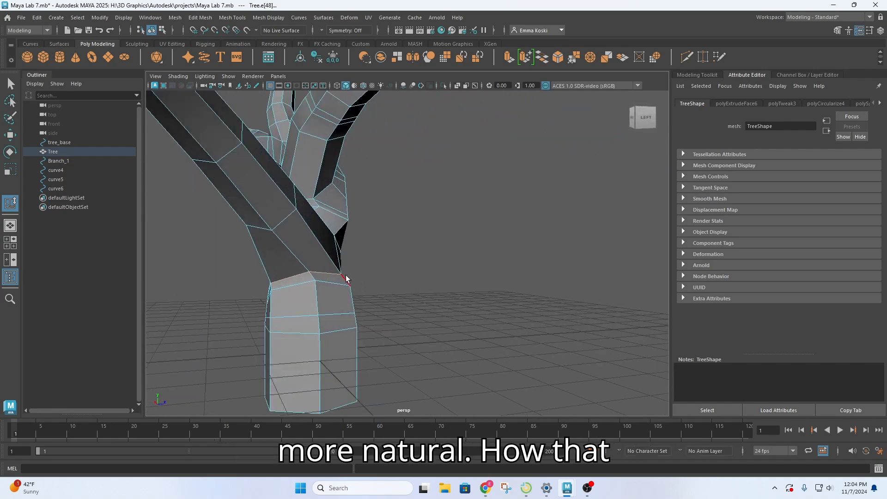
click(330, 280)
middle_drag(326, 272, 359, 323)
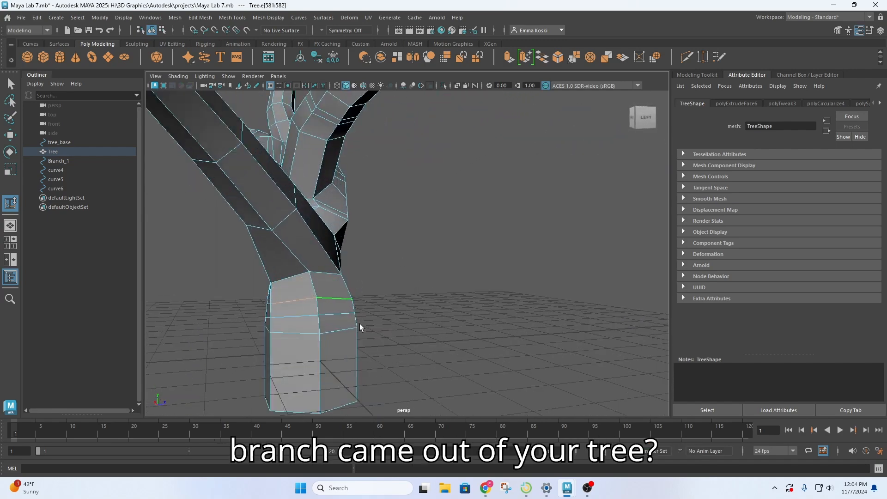
Inspect the junction above the lower branch and select the crosswise edge at the upright branch's base.
alt+drag(277, 300, 366, 300)
alt+drag(452, 254, 326, 272)
click(331, 253)
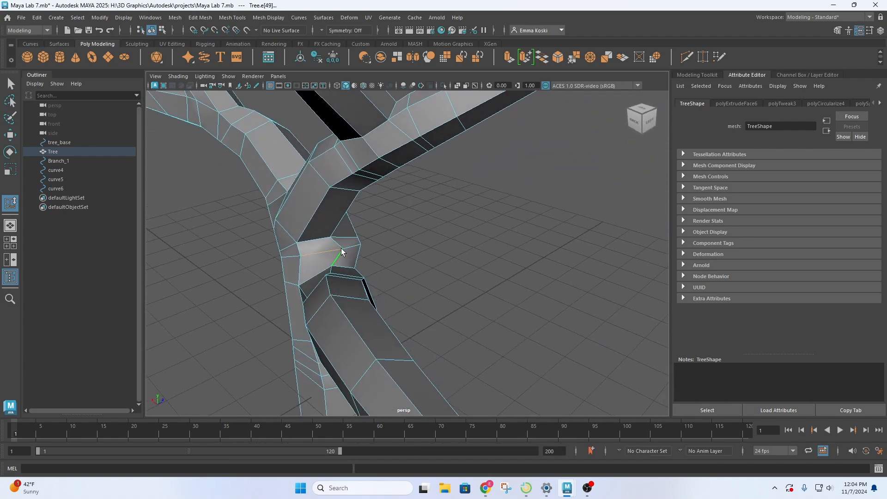
alt+drag(490, 254, 409, 246)
click(409, 246)
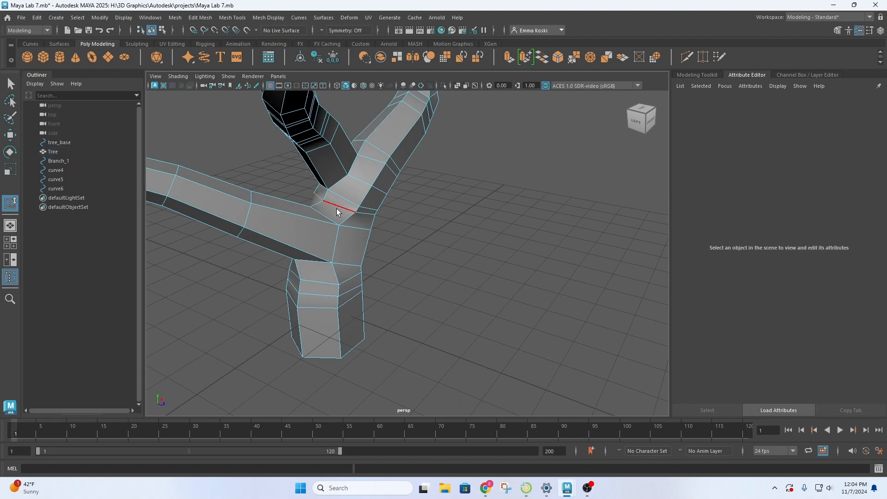
click(319, 195)
alt+drag(338, 230, 406, 247)
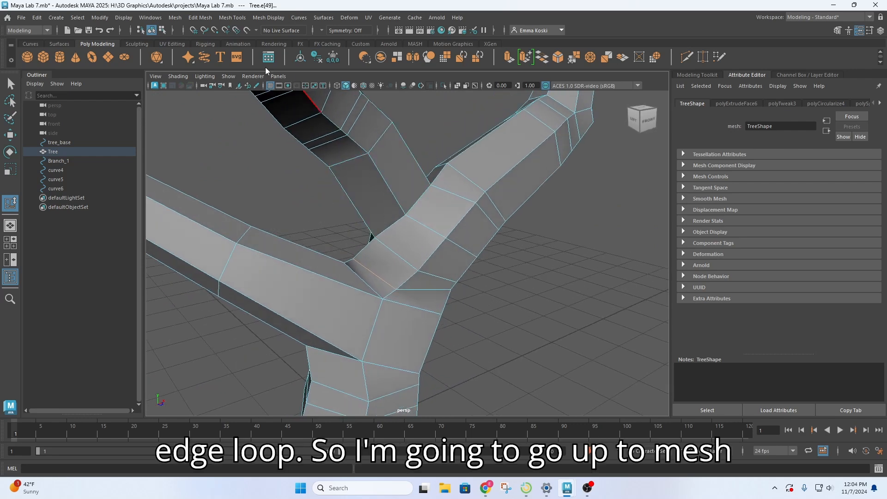
Using Insert Edge Loop with edge flow enabled, add two loops to the rear branch near its junction.
click(232, 18)
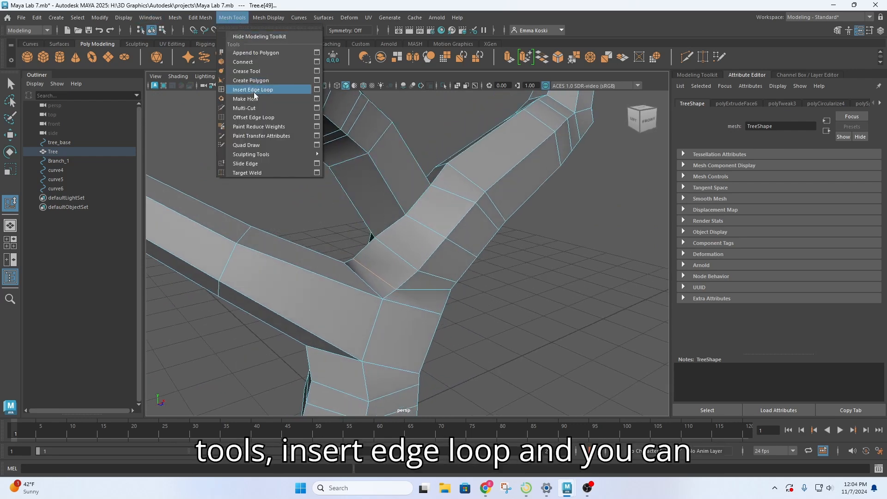
click(317, 89)
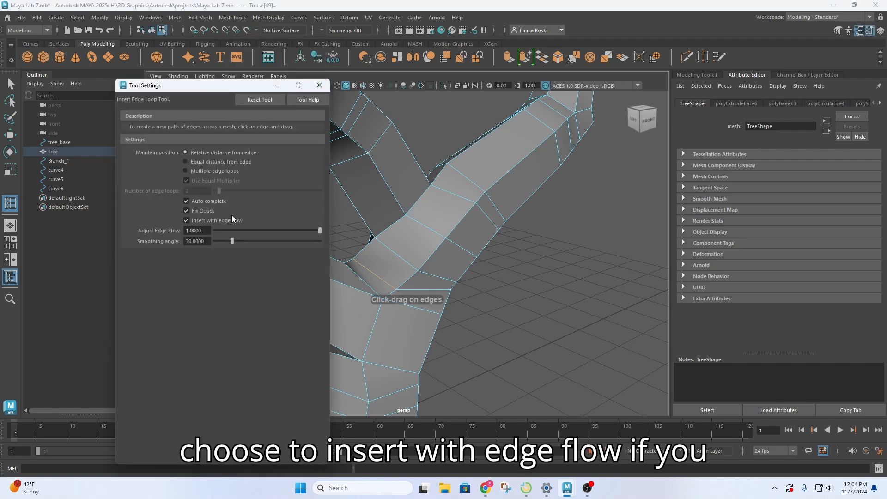
click(319, 85)
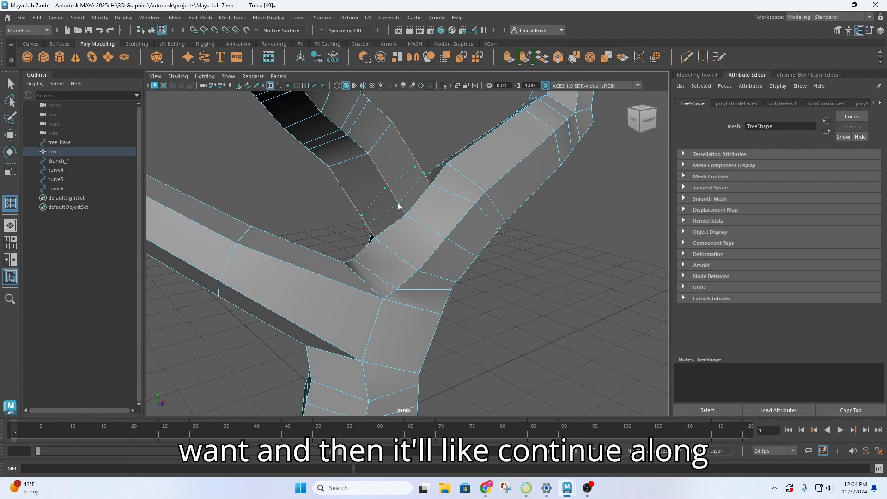
click(398, 206)
alt+drag(388, 225, 447, 208)
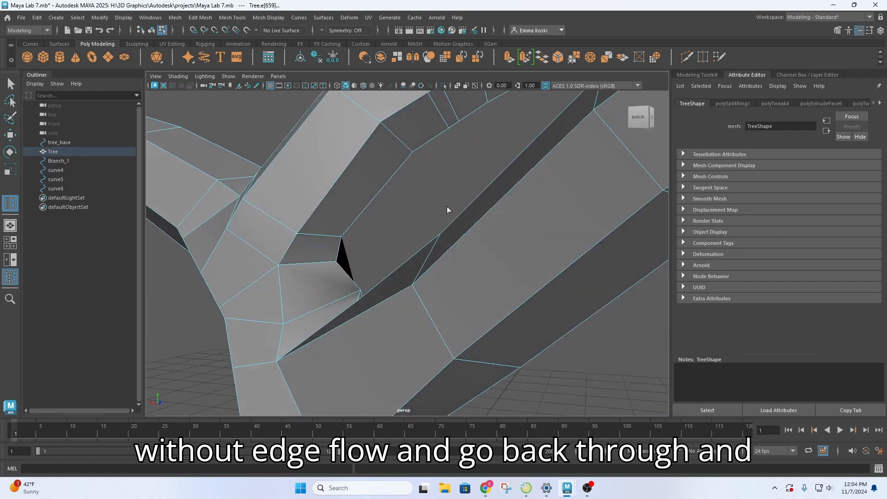
click(347, 167)
alt+drag(348, 169, 250, 247)
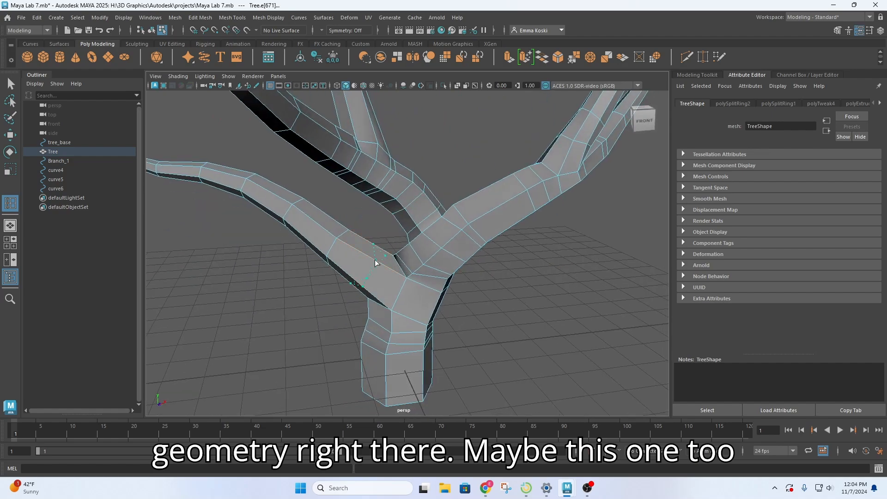
Insert an edge loop around the lower branch close to where it leaves the trunk.
click(379, 263)
alt+drag(369, 282, 402, 224)
key(q)
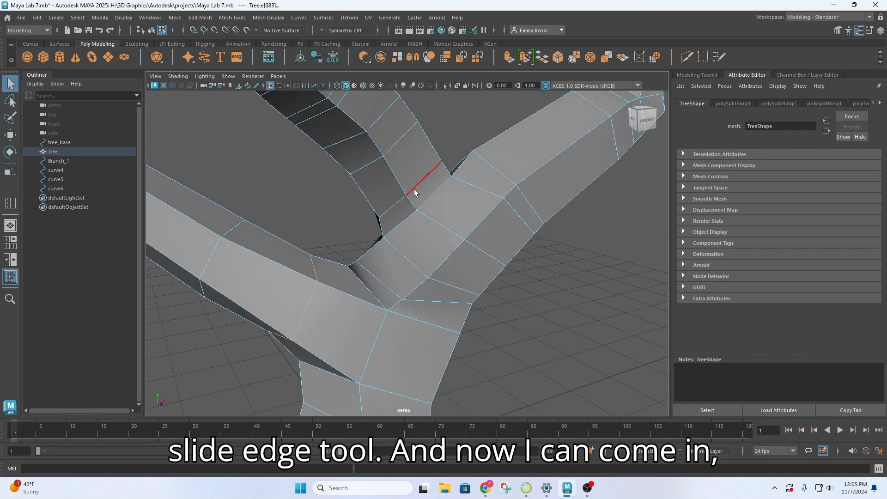
Return to the Slide Edge tool and slide the crosswise edge near the upright branch's base slightly toward the fork.
click(207, 18)
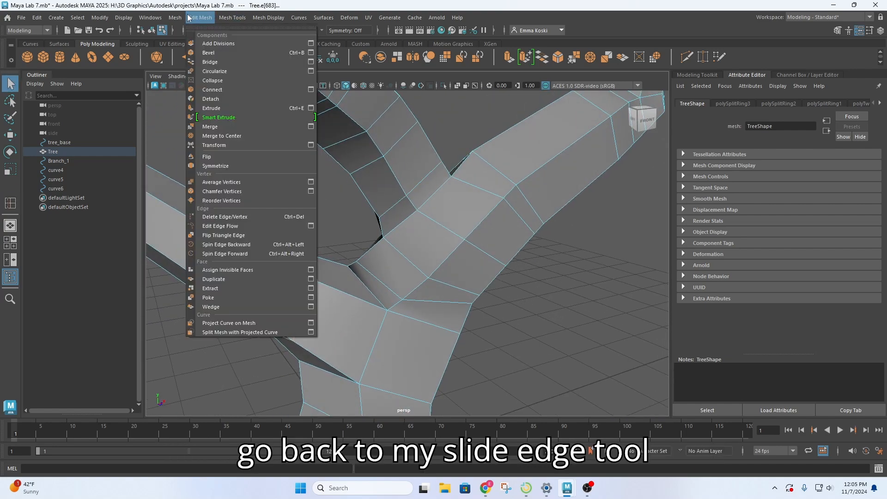
click(232, 18)
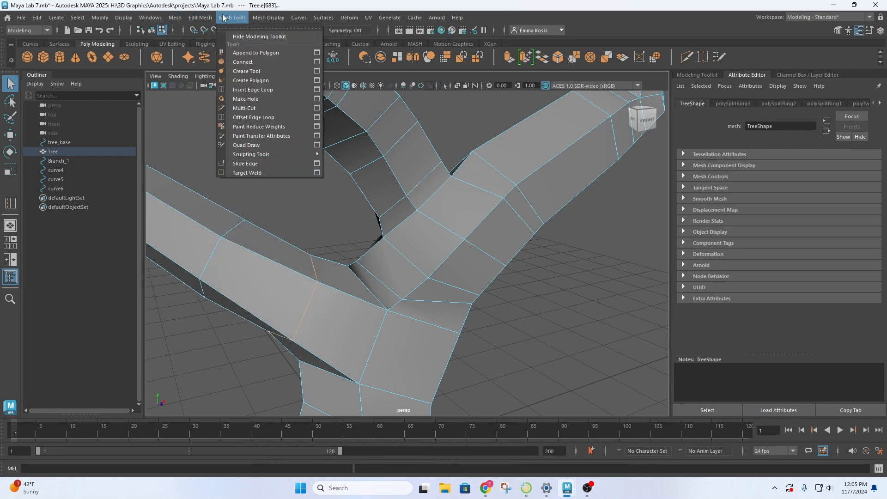
click(245, 164)
alt+drag(461, 200, 476, 216)
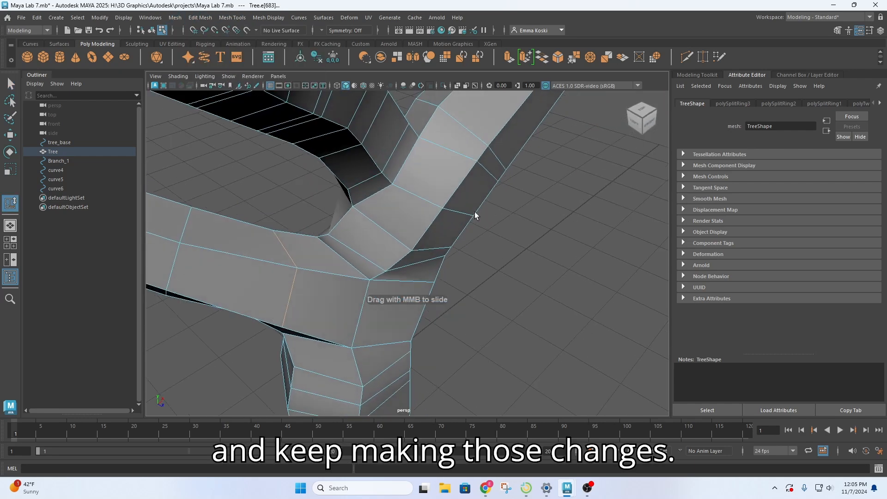
click(446, 140)
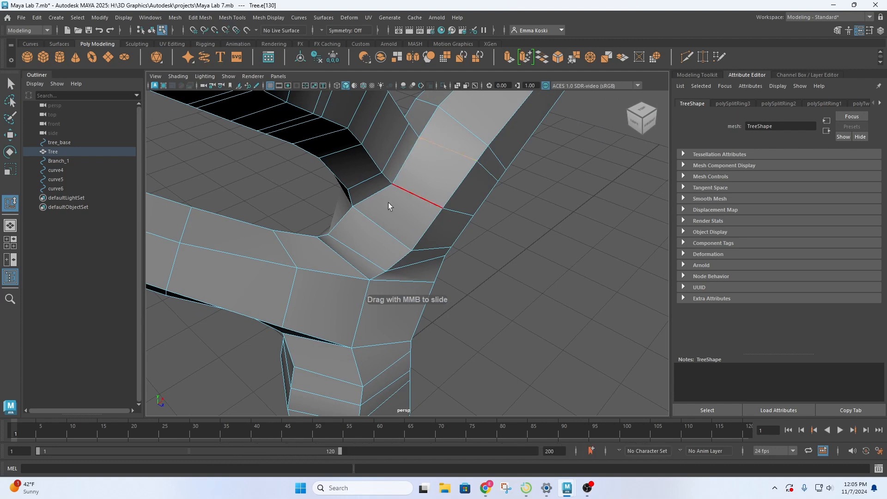
shift+click(379, 219)
middle_drag(379, 220, 376, 237)
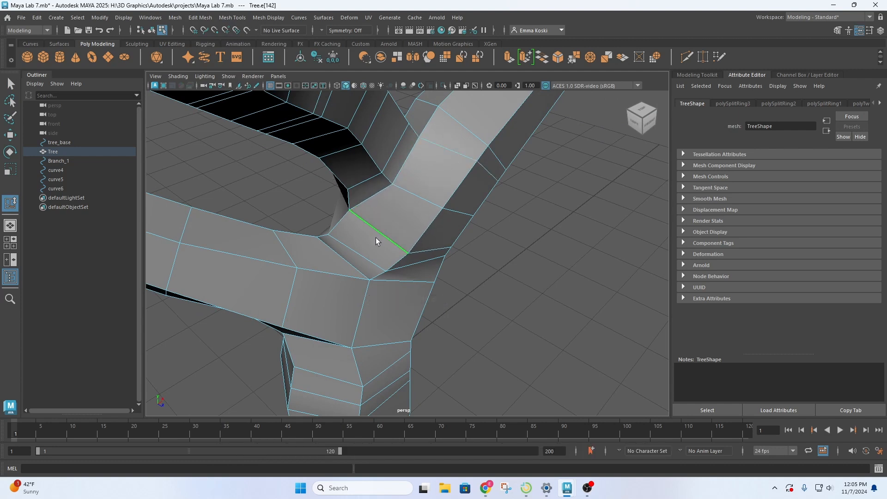
Slide the crosswise edges at the next fork up the tree and on the adjoining thick branch.
click(434, 146)
alt+drag(449, 129, 370, 248)
click(421, 189)
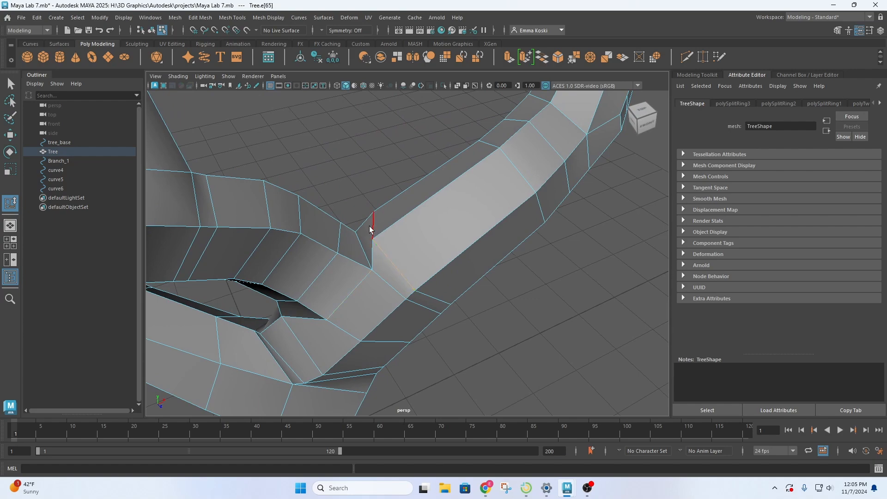
click(390, 223)
scroll(421, 205, down, 8)
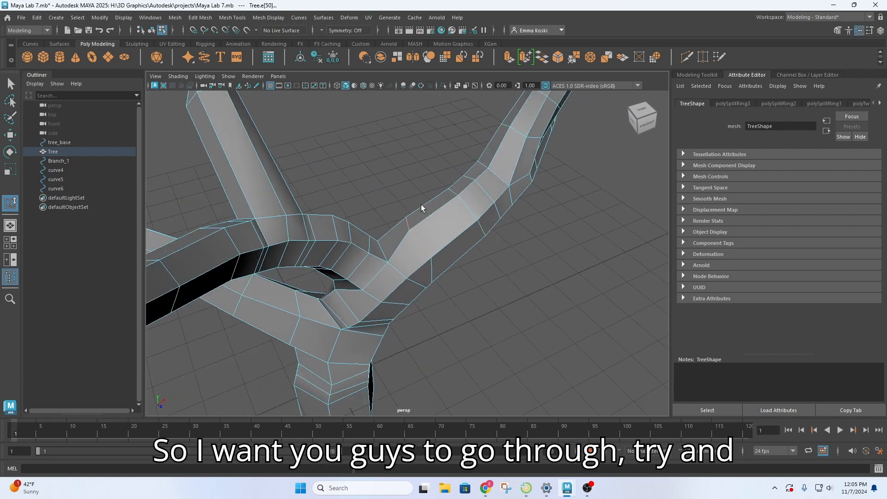
alt+drag(484, 246, 432, 267)
click(440, 271)
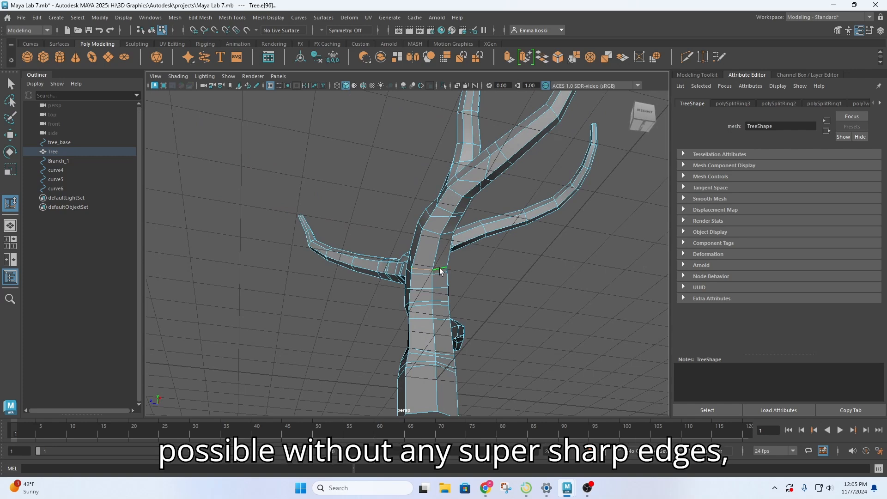
Preview the whole tree in smooth mesh display, and return it to the regular unsmoothed display.
alt+drag(452, 271, 378, 286)
key(3)
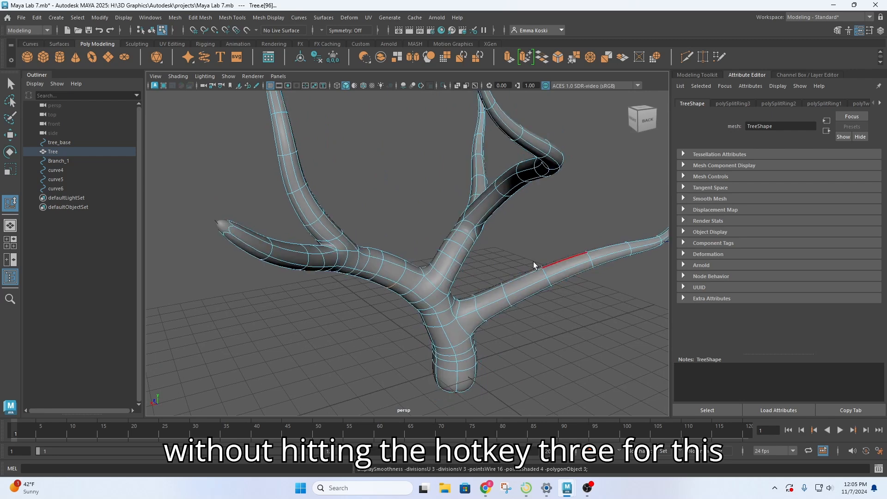
scroll(416, 291, down, 5)
key(1)
scroll(431, 286, up, 2)
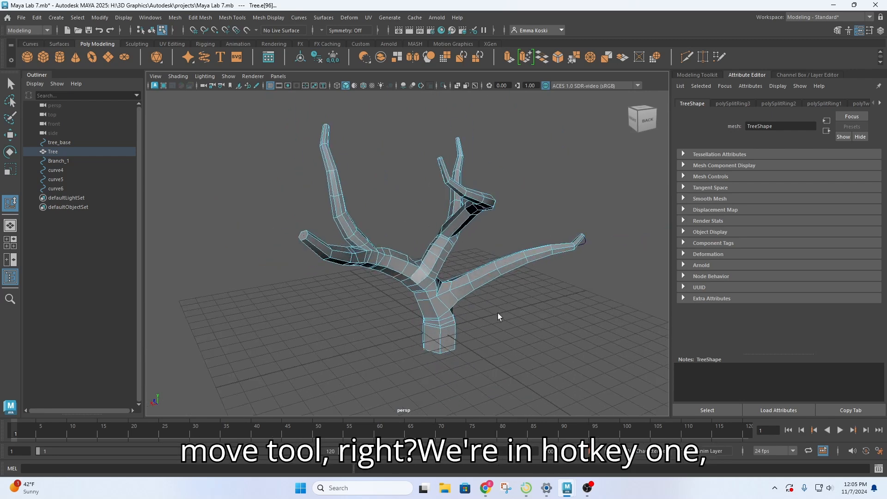
key(1)
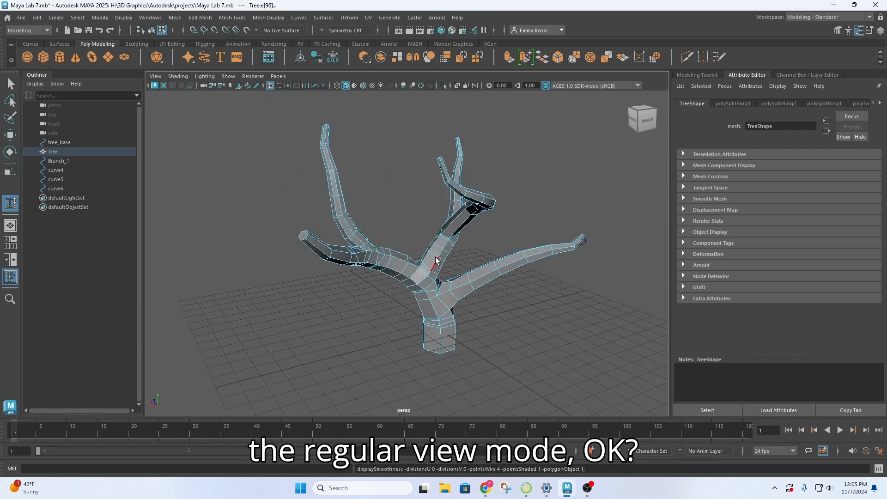
Insert an edge loop near the base of the long, undivided section of the upper side branch.
alt+drag(402, 217, 265, 216)
scroll(437, 198, up, 5)
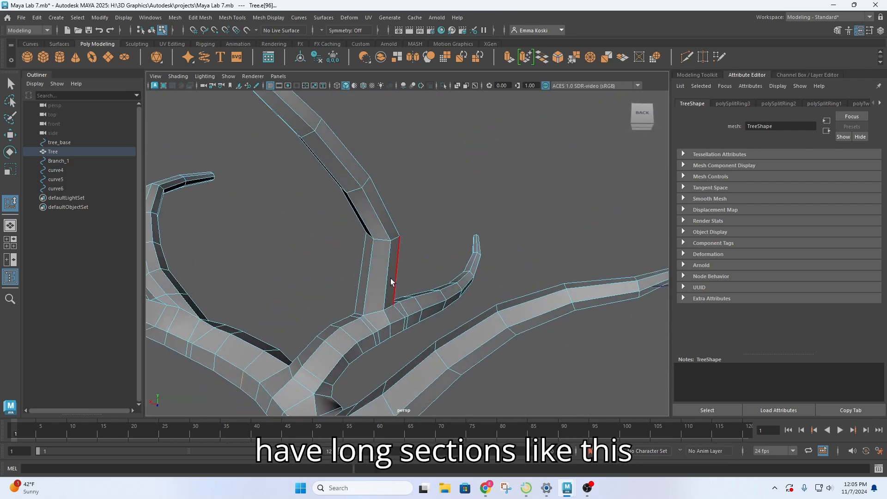
click(200, 17)
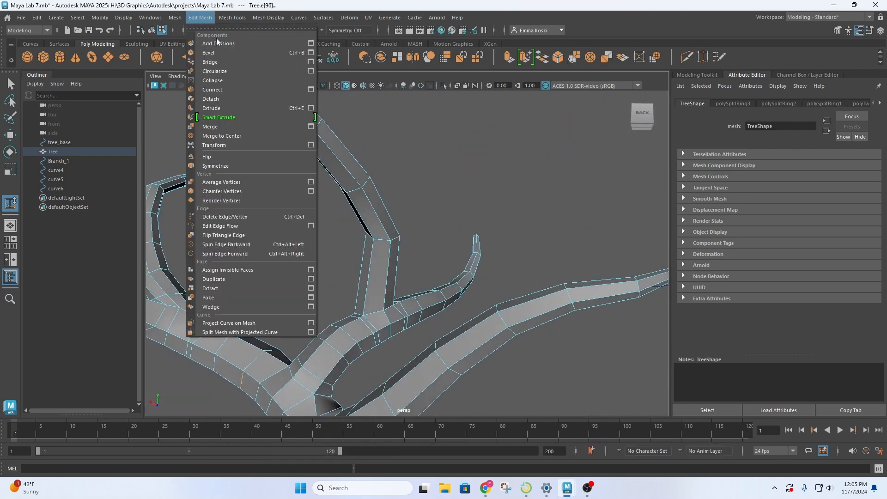
click(257, 90)
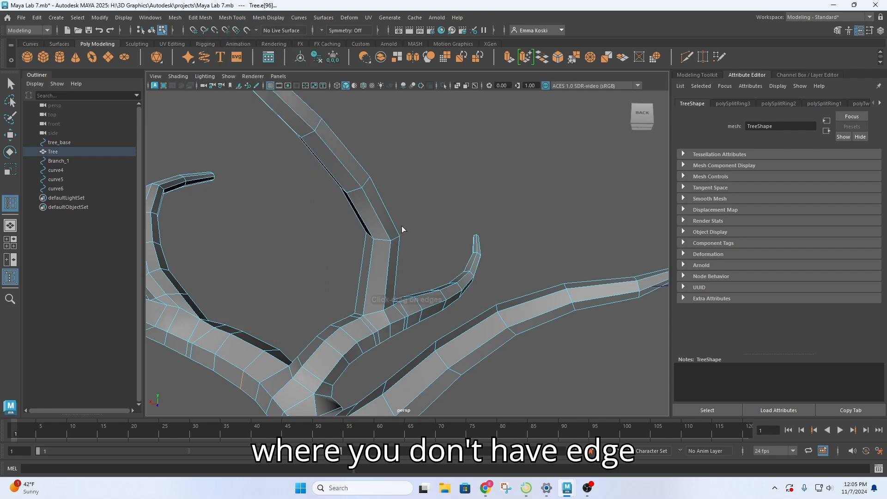
click(386, 289)
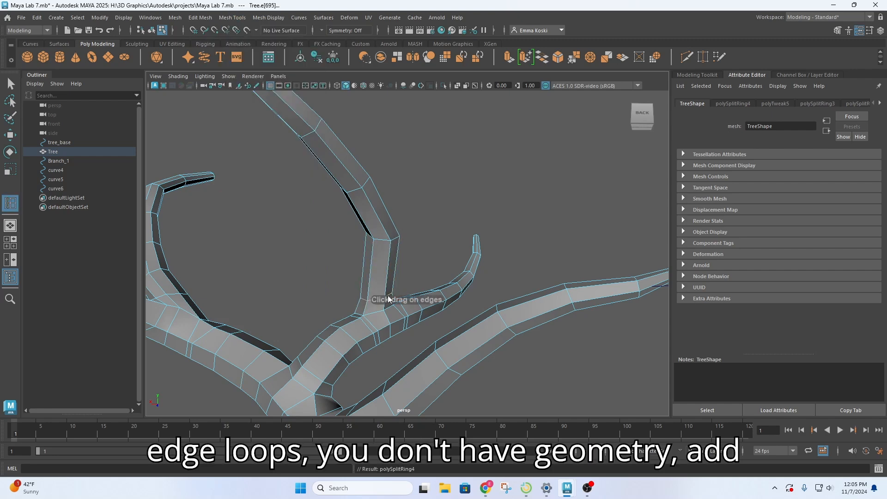
alt+drag(386, 289, 402, 245)
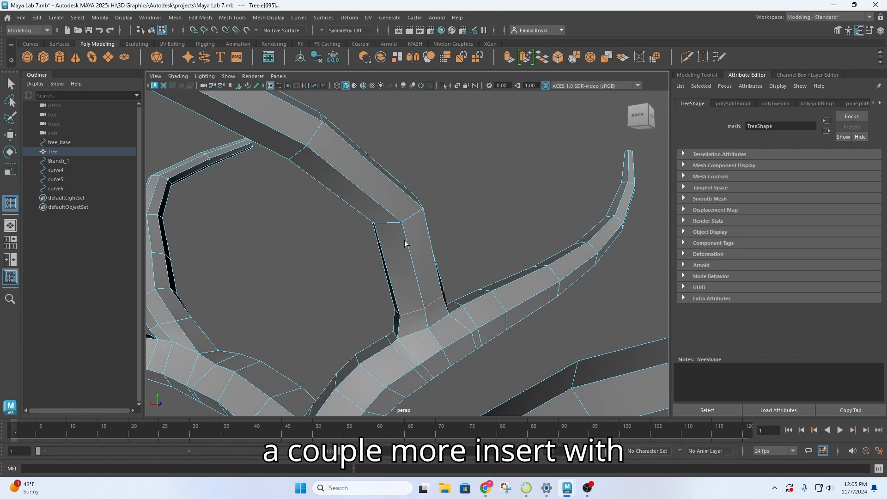
Insert two more edge loops on the upper side branch, one on each side of its bend, and leave the tool.
click(402, 244)
click(350, 181)
scroll(358, 188, down, 4)
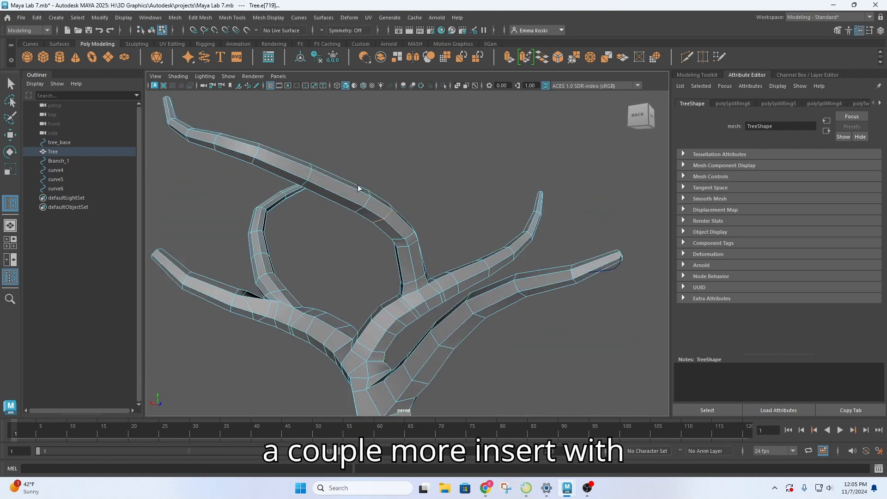
alt+drag(436, 250, 287, 257)
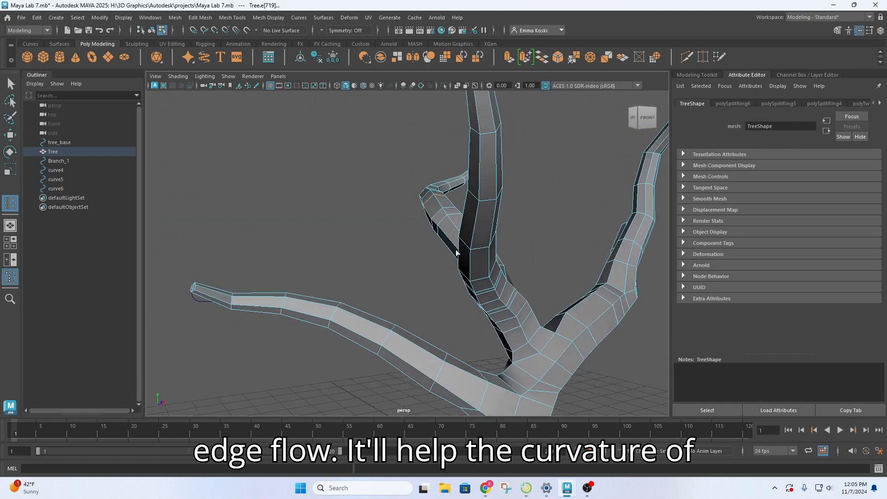
alt+drag(395, 224, 459, 257)
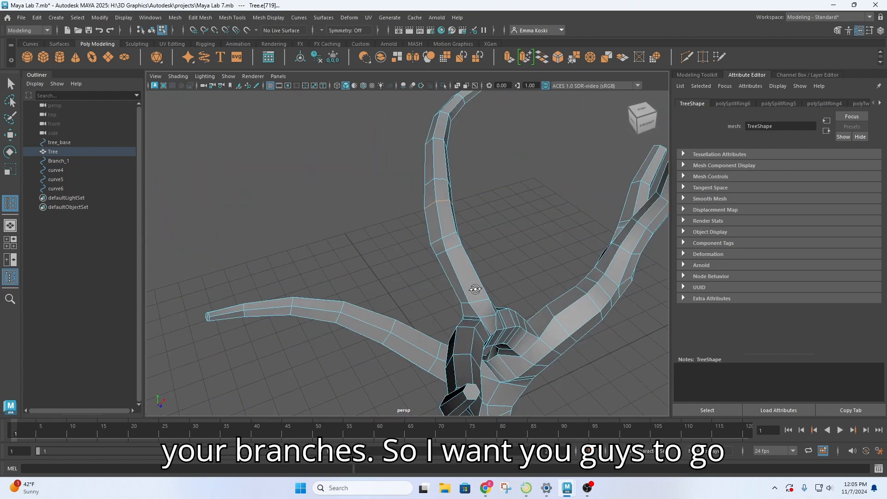
key(q)
Save the scene to its existing file, Maya Lab 7.mb.
scroll(459, 256, down, 5)
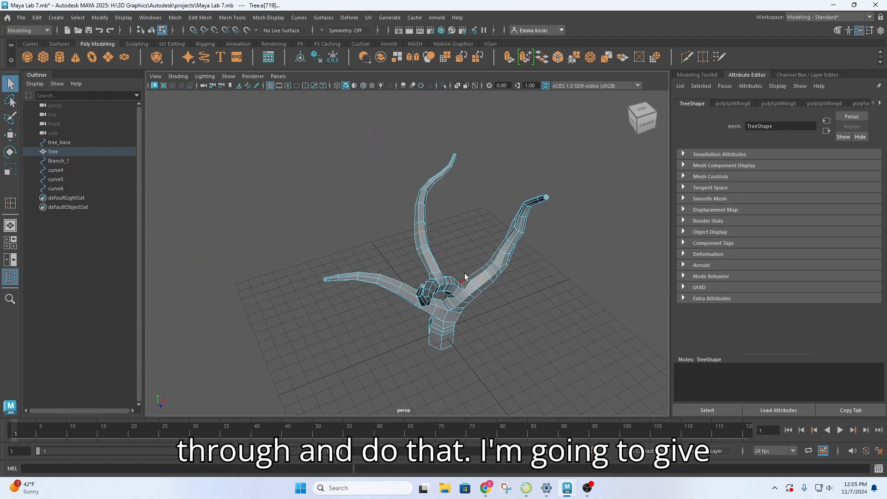
alt+drag(523, 323, 570, 293)
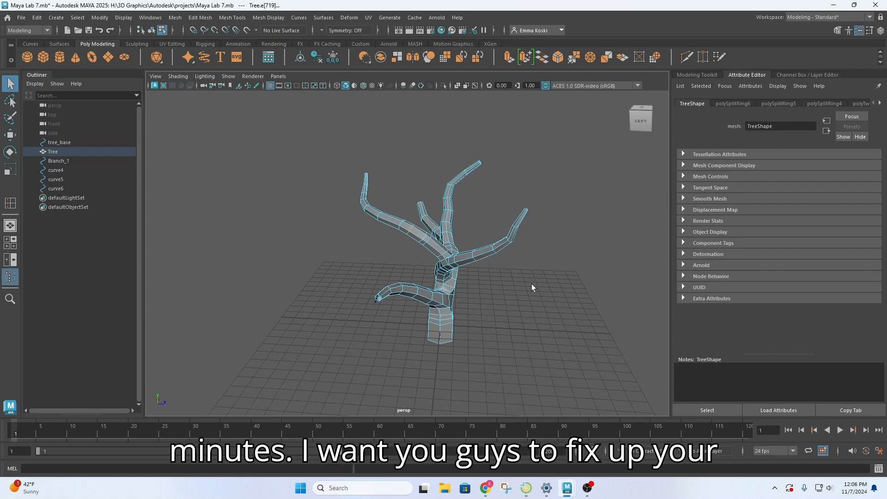
alt+drag(553, 293, 455, 286)
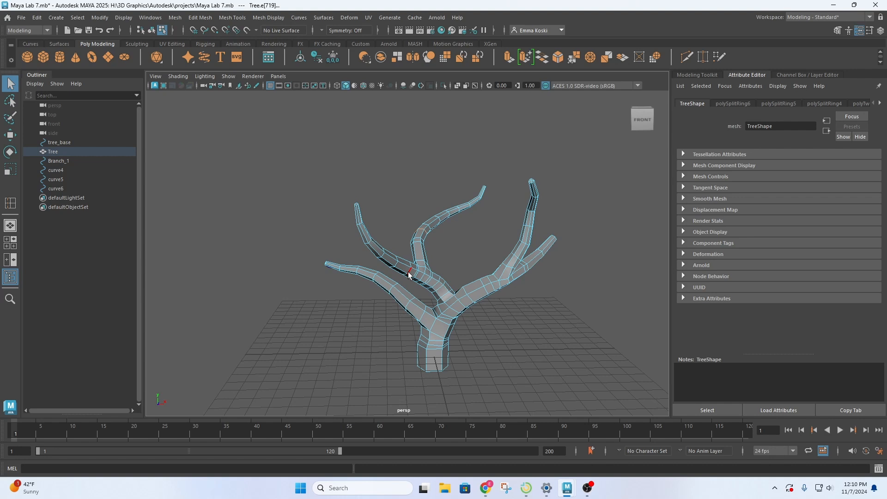
click(22, 17)
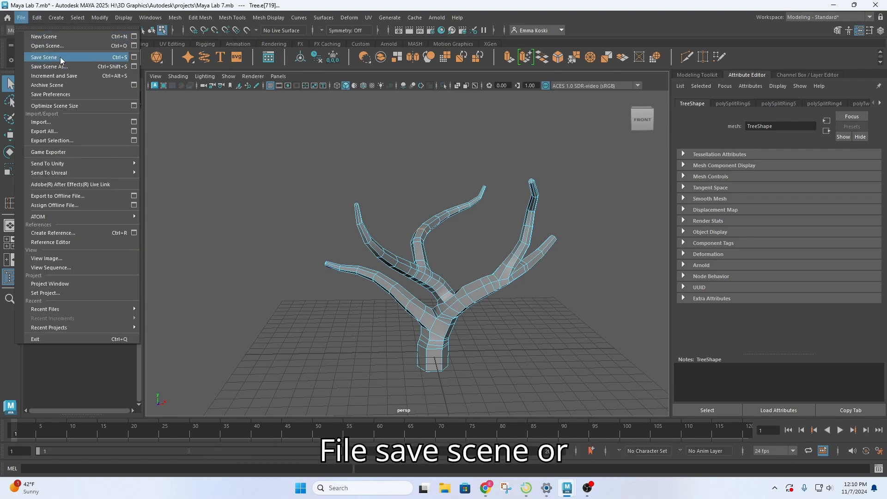
click(60, 56)
click(21, 18)
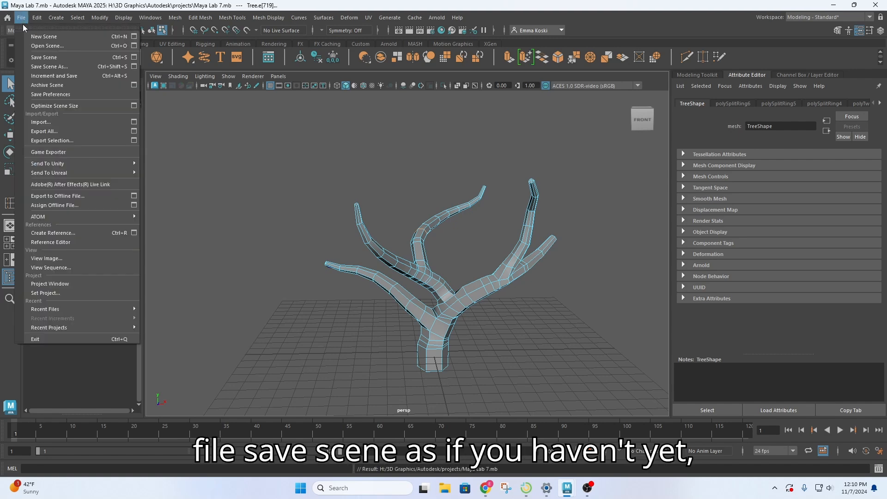
click(69, 66)
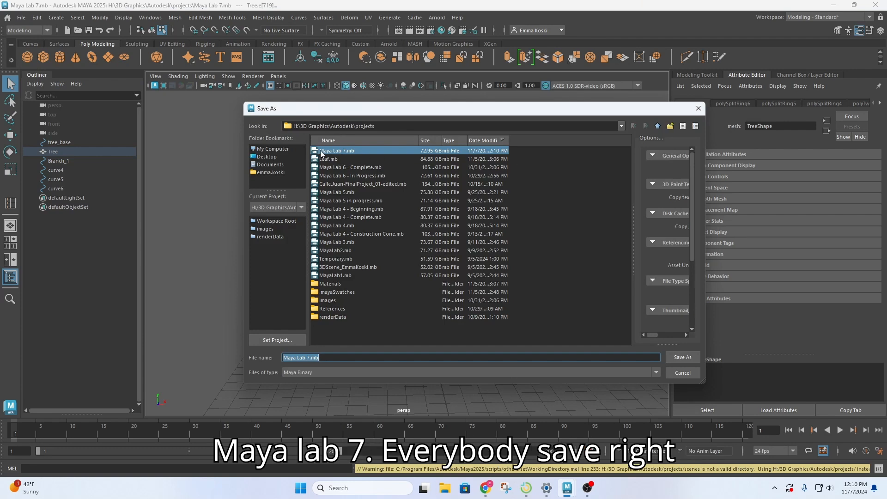
click(693, 373)
Clear the selection and inspect the tree's branches and junctions from the front and from above.
alt+drag(384, 325, 492, 269)
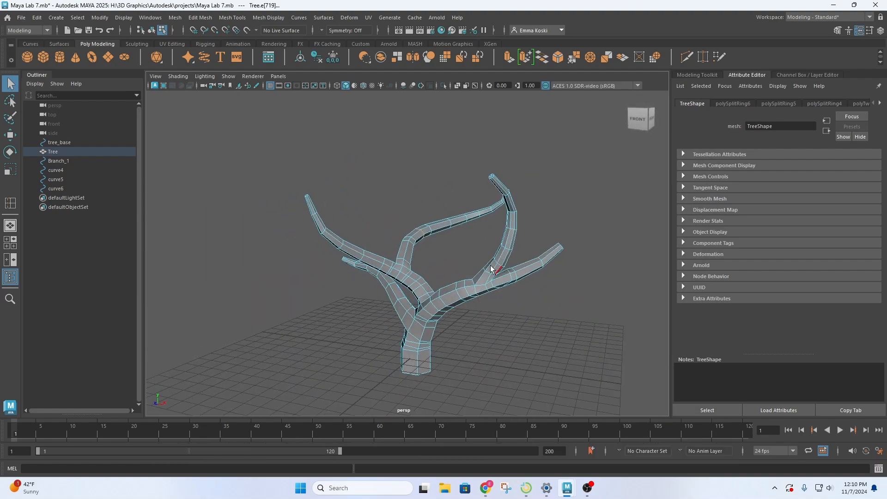
click(376, 156)
scroll(445, 254, up, 5)
alt+middle_drag(445, 258, 427, 229)
scroll(418, 245, down, 3)
alt+drag(417, 277, 525, 345)
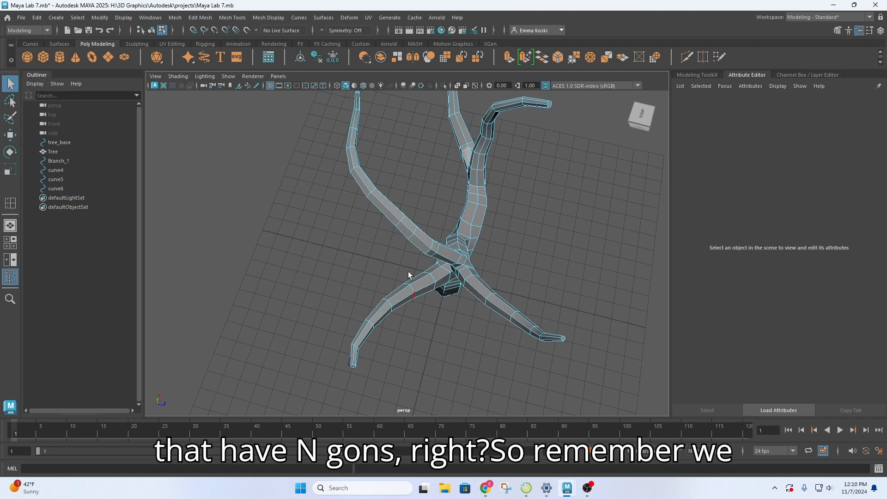
alt+drag(464, 296, 375, 255)
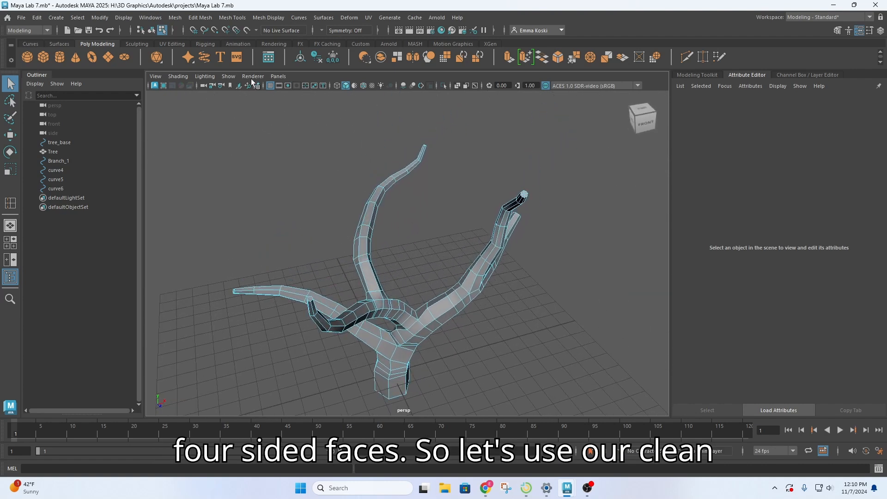
Open the mesh Cleanup options and review the operation, scope and tessellation settings.
click(176, 17)
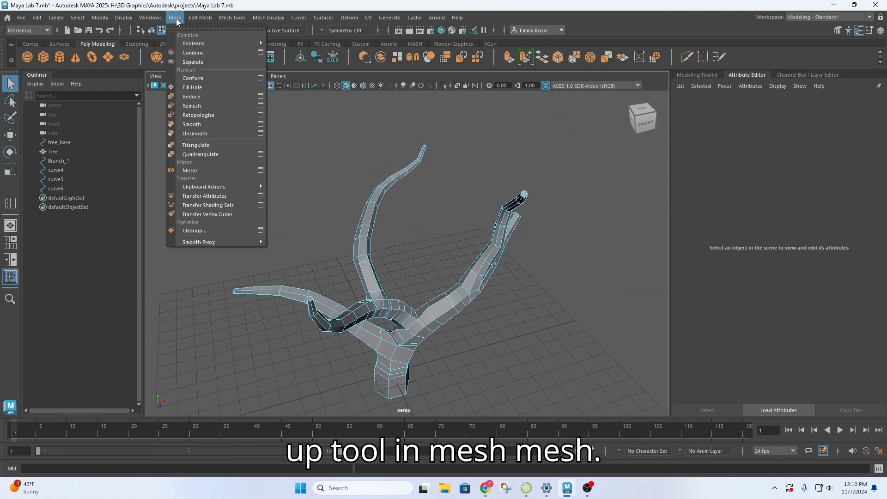
click(261, 230)
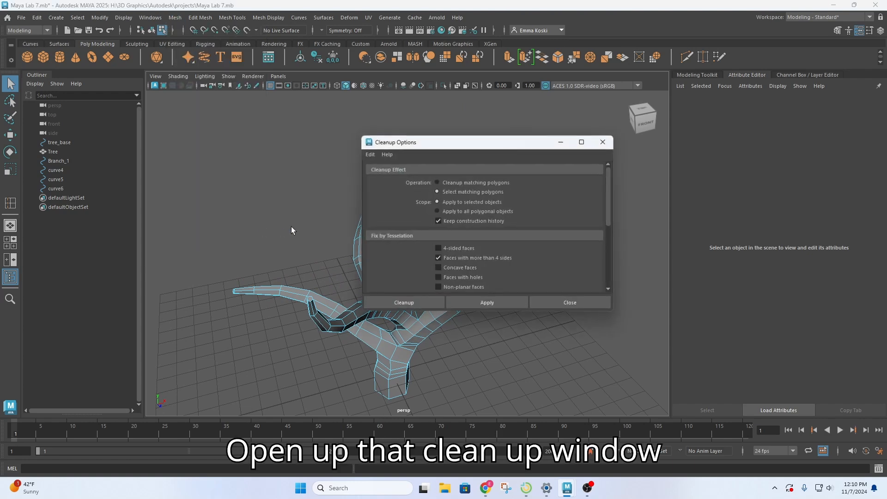
drag(444, 146, 605, 113)
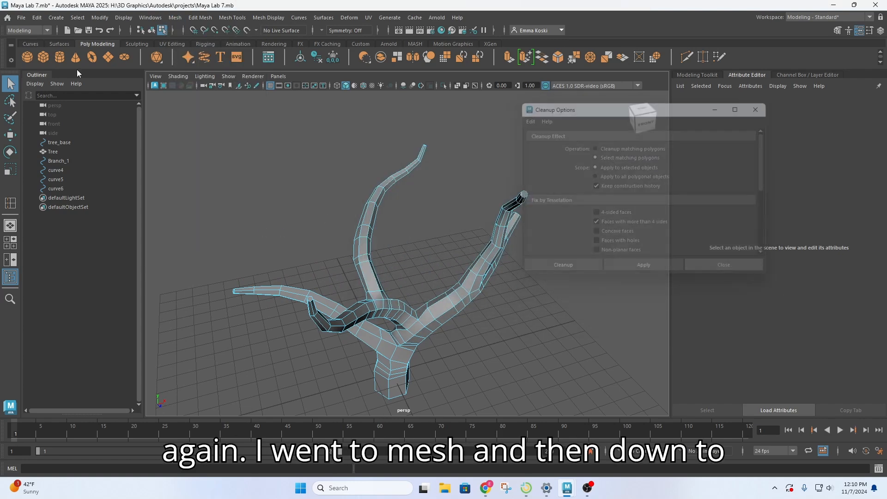
click(175, 18)
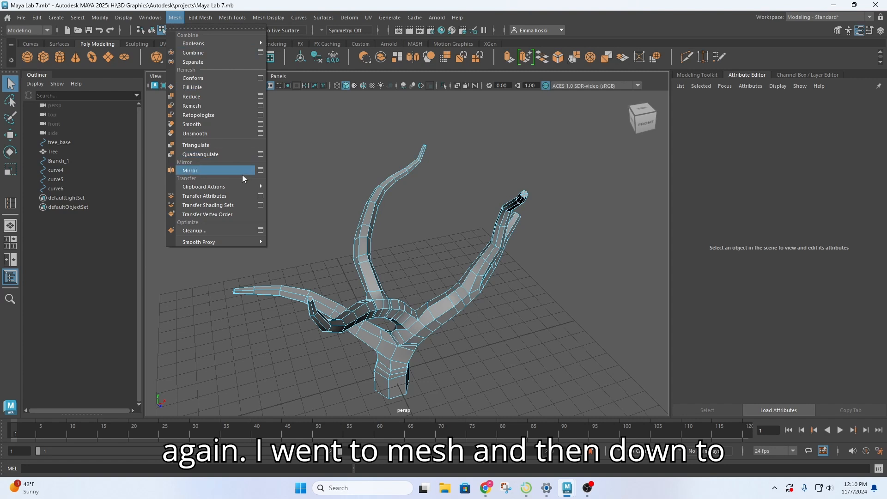
click(261, 230)
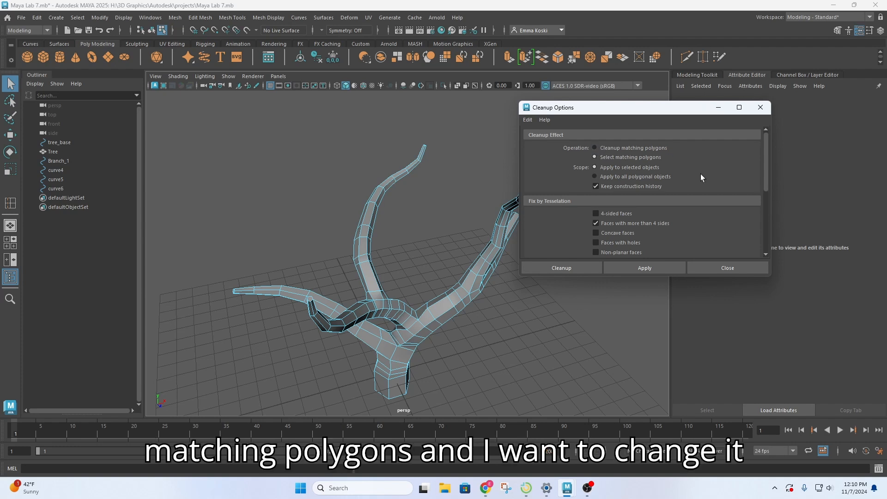
scroll(621, 203, down, 2)
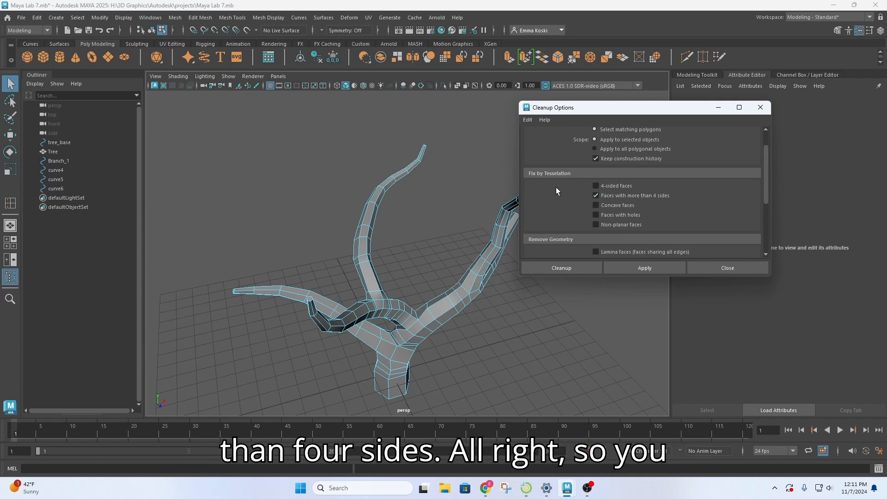
scroll(624, 208, up, 2)
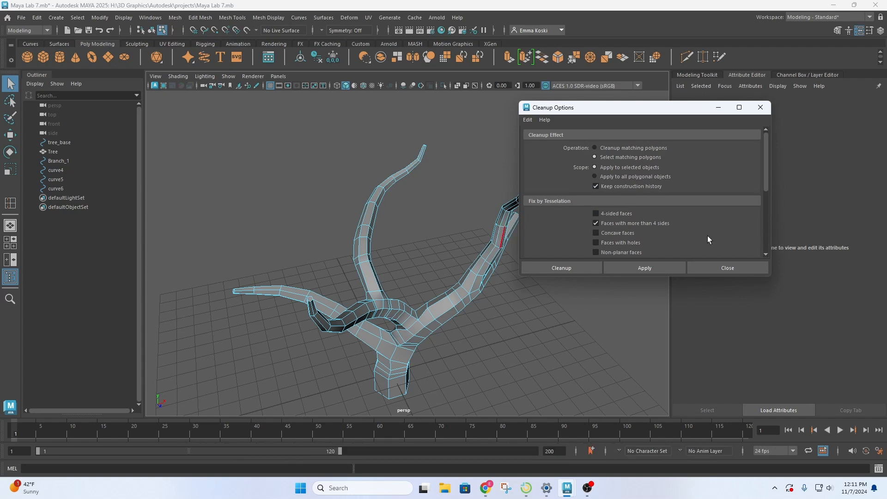
click(728, 268)
Try a mesh Cleanup with Select matching polygons and Faces with more than 4 sides without selecting the tree first.
click(175, 18)
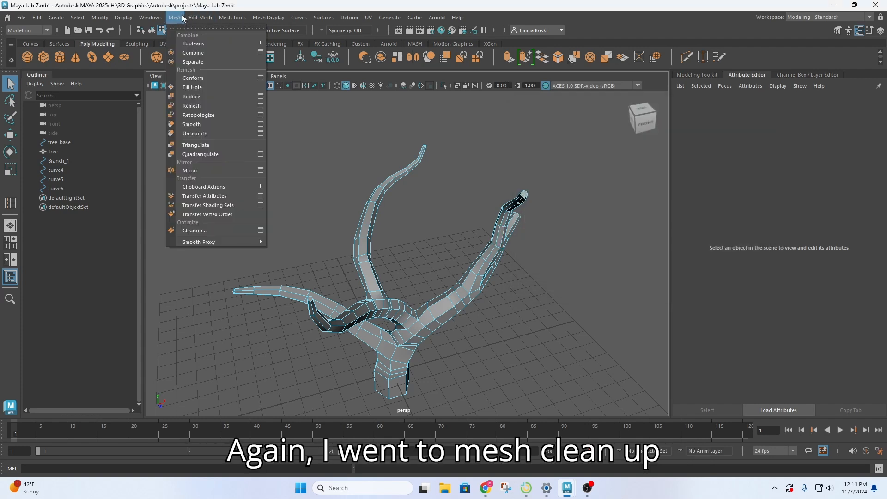
click(261, 230)
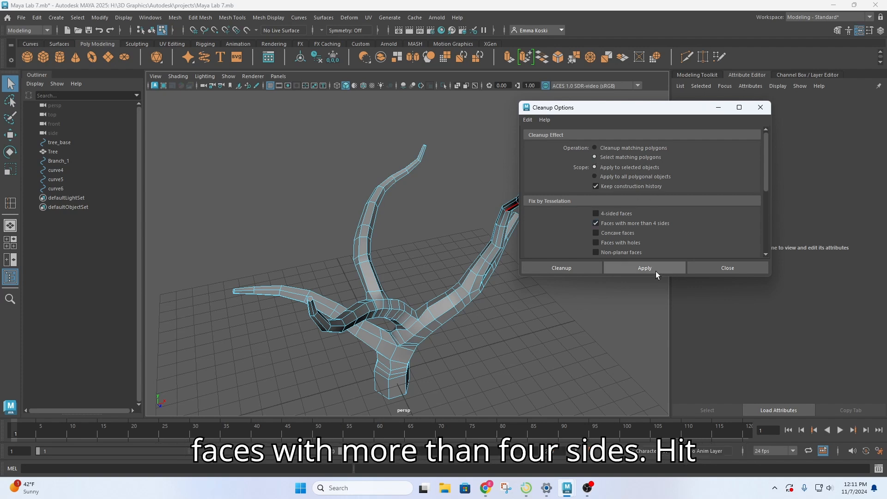
click(641, 268)
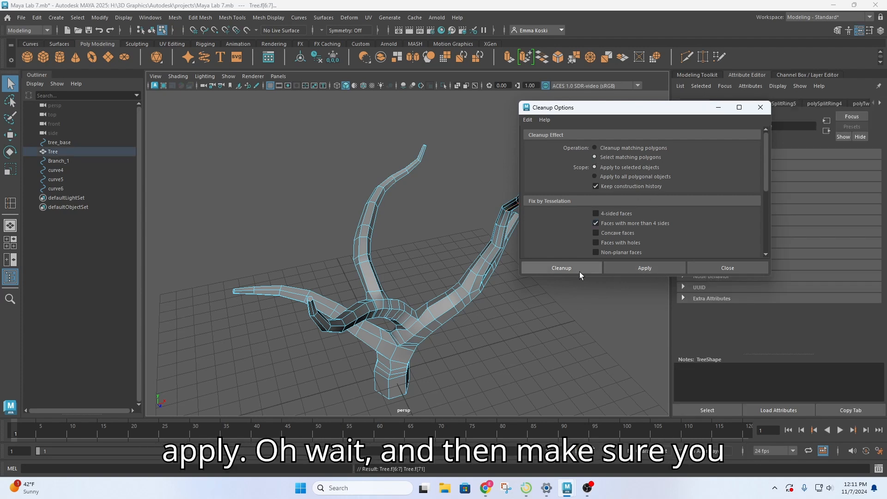
click(545, 268)
Select the tree as a whole object and apply Cleanup with Select matching polygons for faces with more than 4 sides.
right_drag(488, 212, 517, 202)
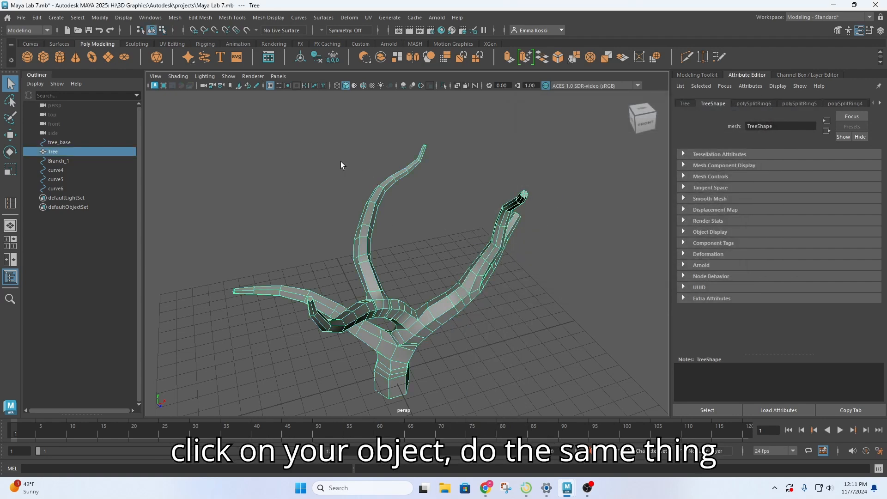
click(182, 19)
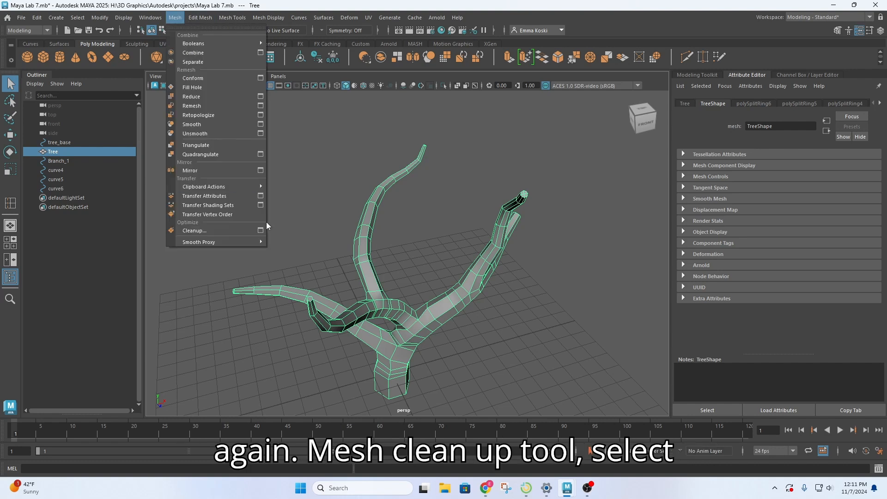
click(264, 231)
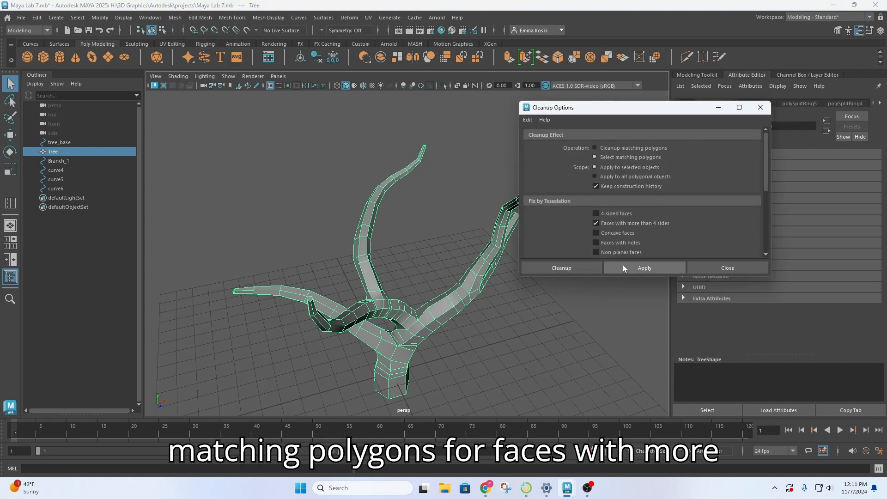
click(642, 267)
Switch the viewport to wireframe display to locate the selected n-gons, and close the Cleanup options.
alt+drag(351, 333, 315, 335)
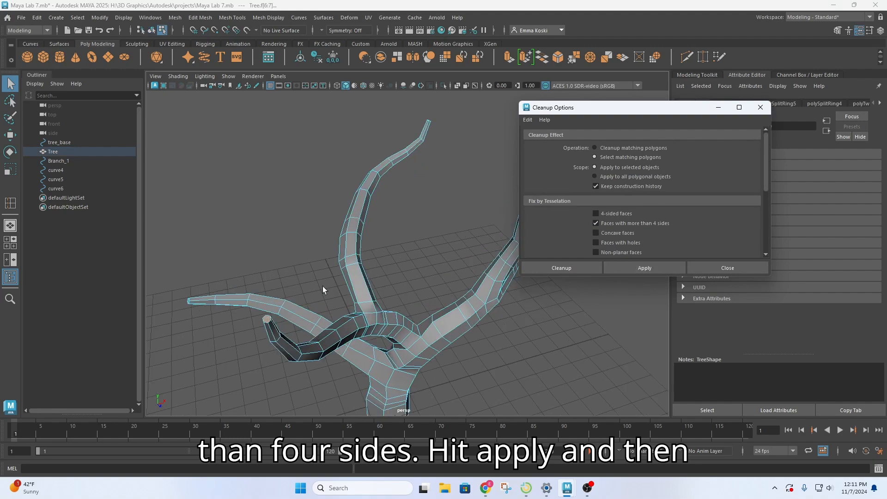
key(4)
scroll(277, 292, down, 5)
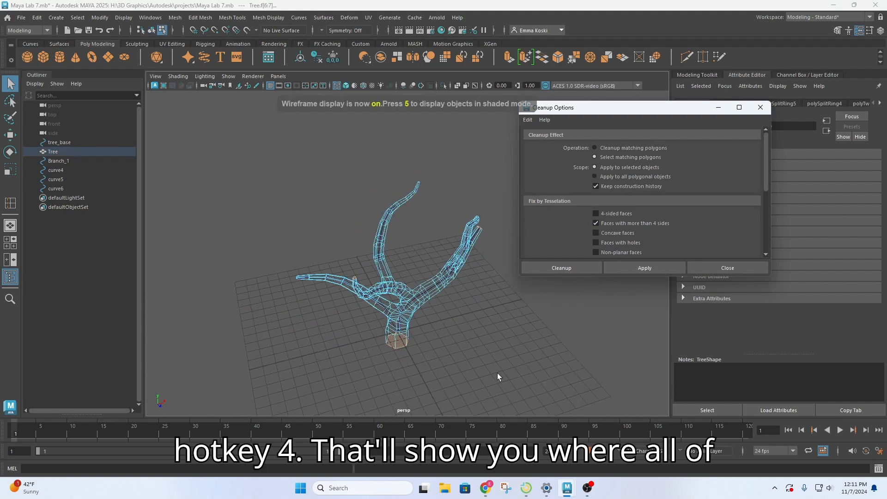
alt+drag(497, 372, 514, 339)
click(752, 271)
Go to the hexagonal end cap of a branch tip, restore shaded display and switch the tree to edge mode.
scroll(444, 317, up, 3)
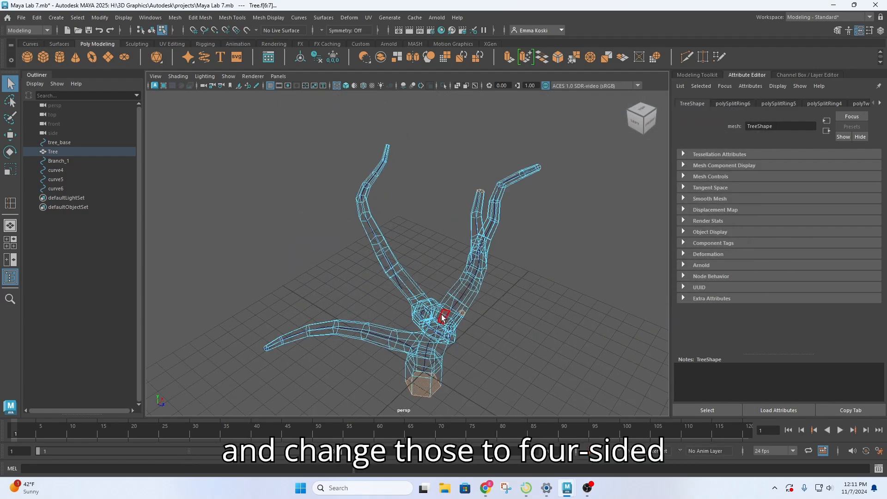
alt+drag(455, 315, 540, 349)
alt+middle_drag(565, 337, 335, 210)
scroll(265, 162, up, 3)
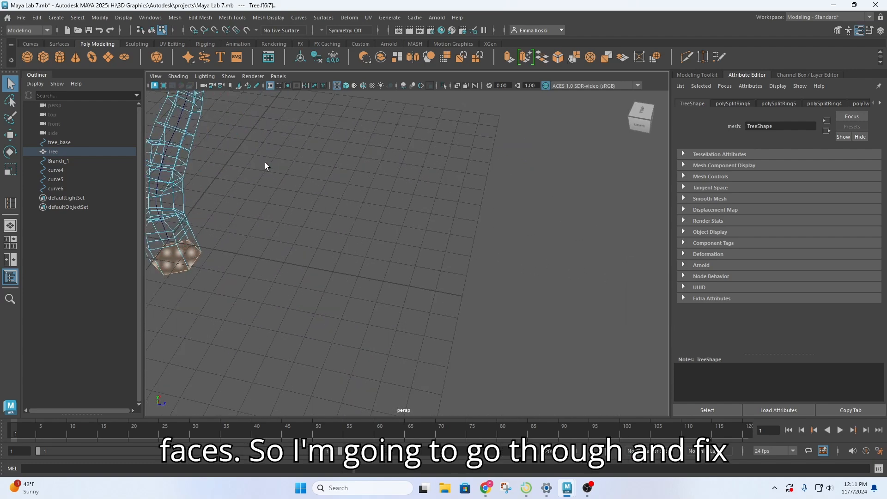
alt+drag(265, 162, 297, 178)
alt+middle_drag(298, 231, 331, 158)
scroll(405, 280, up, 3)
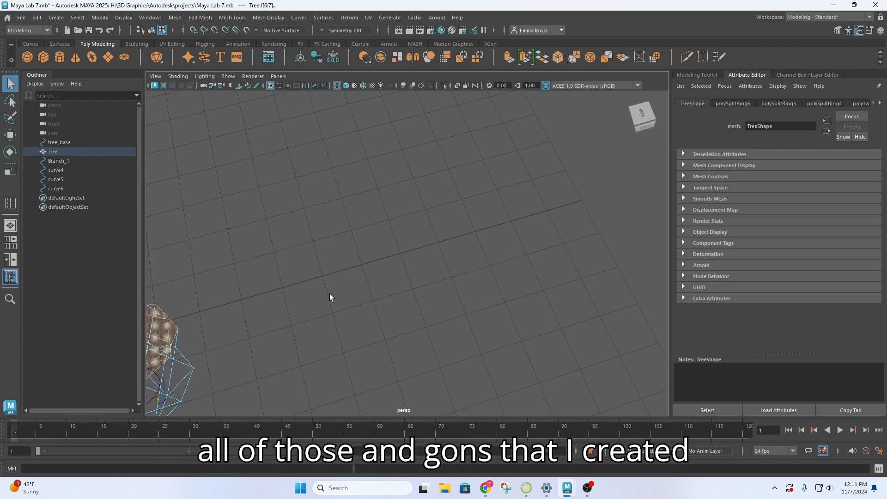
alt+middle_drag(329, 293, 366, 281)
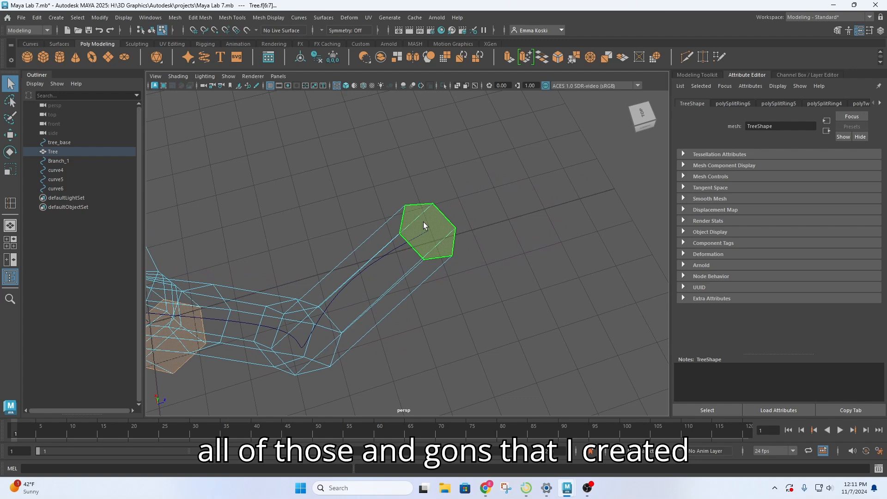
key(5)
right_drag(433, 212, 440, 209)
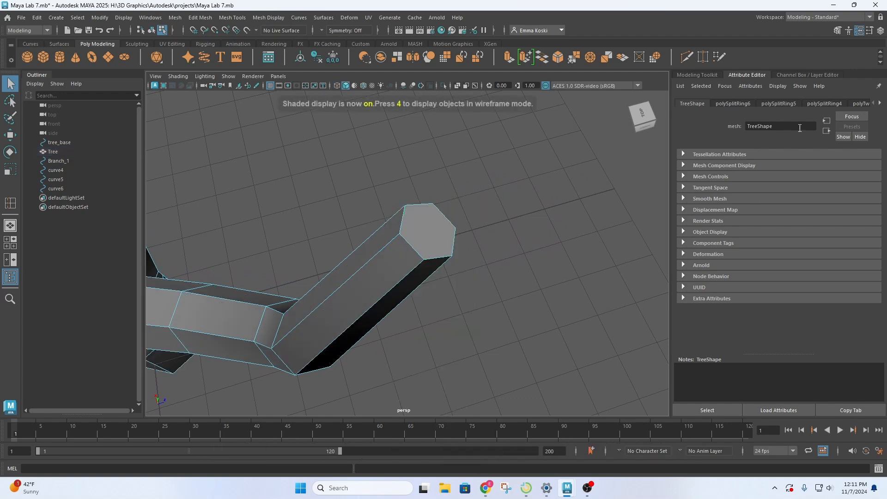
Split the branch tip's hexagonal end face with a Multi-Cut edge between two opposite corners.
click(714, 75)
click(721, 364)
click(415, 203)
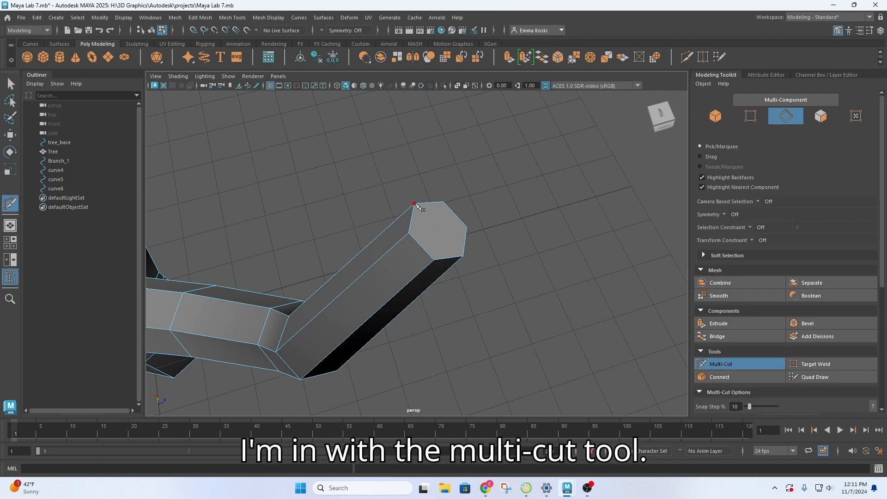
click(462, 256)
right_click(469, 263)
scroll(462, 263, down, 10)
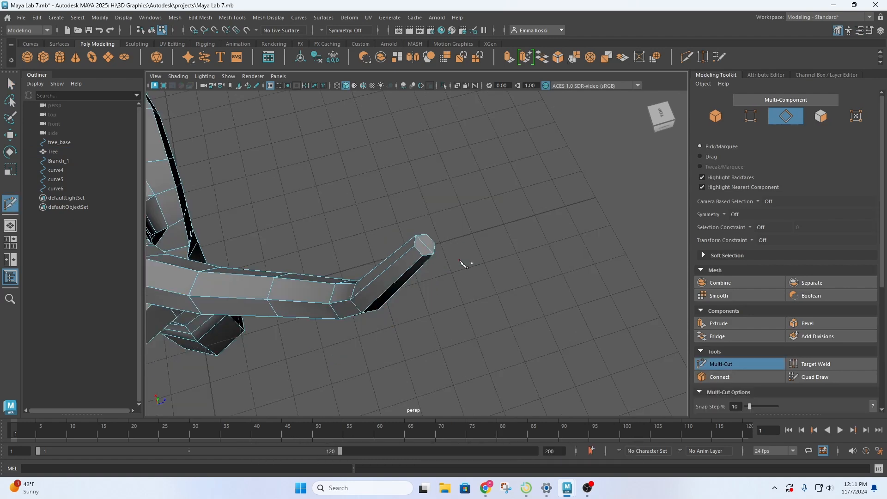
alt+drag(247, 321, 262, 279)
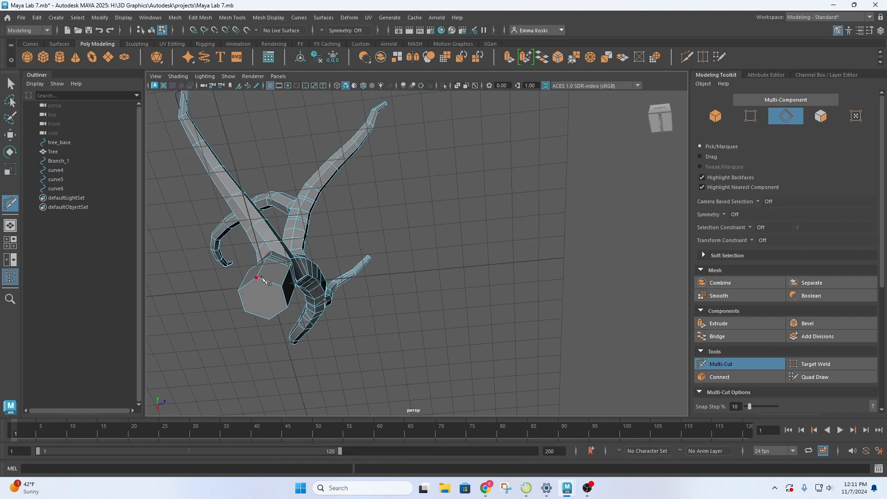
Split the hexagonal face at the base of the trunk with a Multi-Cut edge between two opposite corners.
click(256, 277)
alt+drag(275, 323, 267, 323)
click(266, 322)
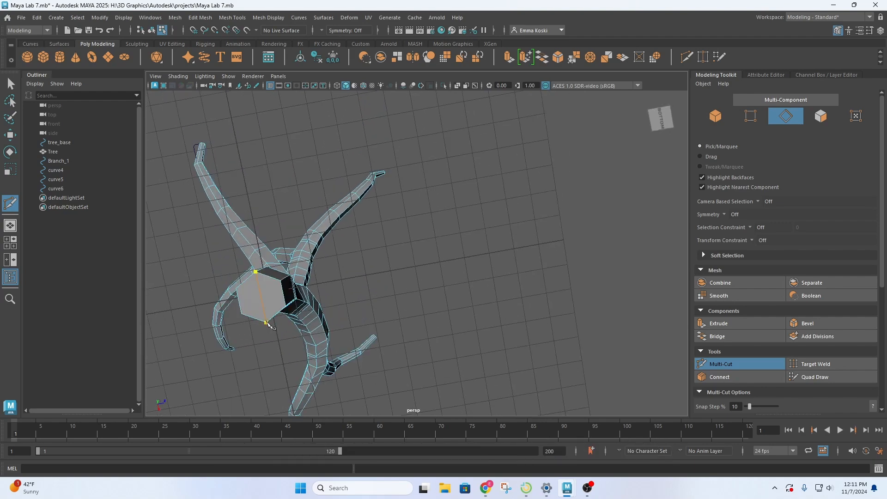
Split the hexagonal end cap of the low, thick side branch with a Multi-Cut edge between opposite corners.
alt+drag(449, 244, 379, 266)
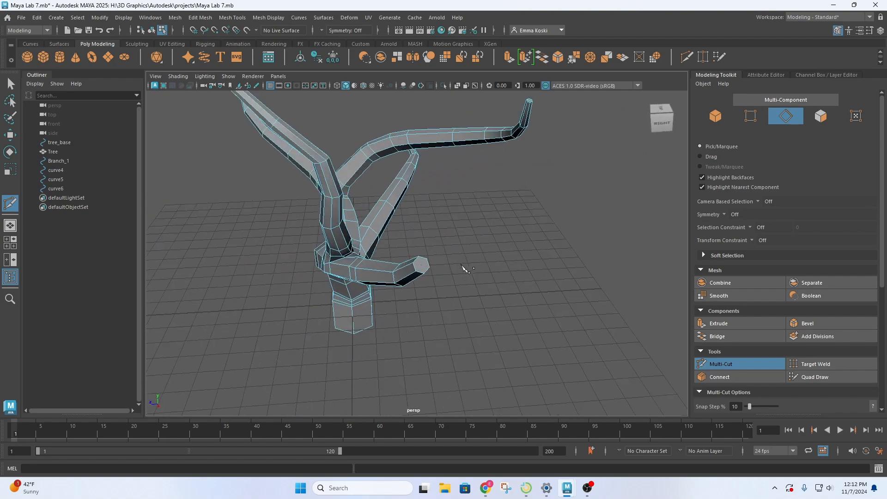
scroll(462, 269, up, 5)
alt+drag(447, 293, 420, 285)
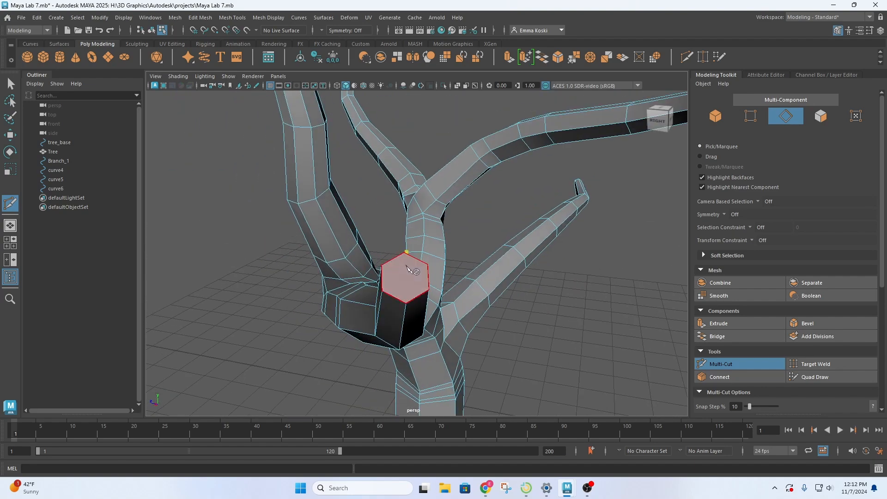
alt+drag(512, 277, 572, 290)
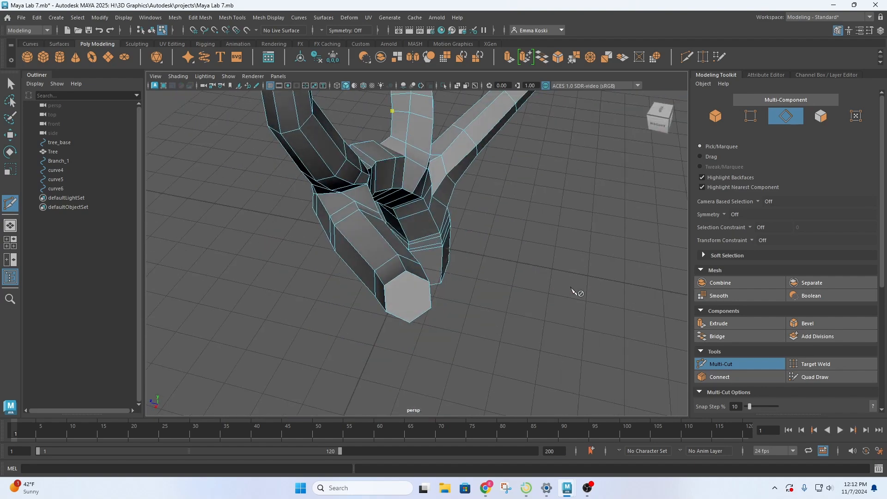
click(406, 272)
alt+drag(534, 353, 484, 339)
Check the remaining branch tips for uncut hexagonal end caps, cut where needed, and leave the Multi-Cut tool.
scroll(439, 289, down, 4)
alt+drag(398, 186, 482, 385)
mouse_move(445, 240)
alt+mouse_down()
mouse_move(436, 238)
mouse_move(441, 245)
alt+mouse_up()
alt+middle_drag(596, 222, 154, 214)
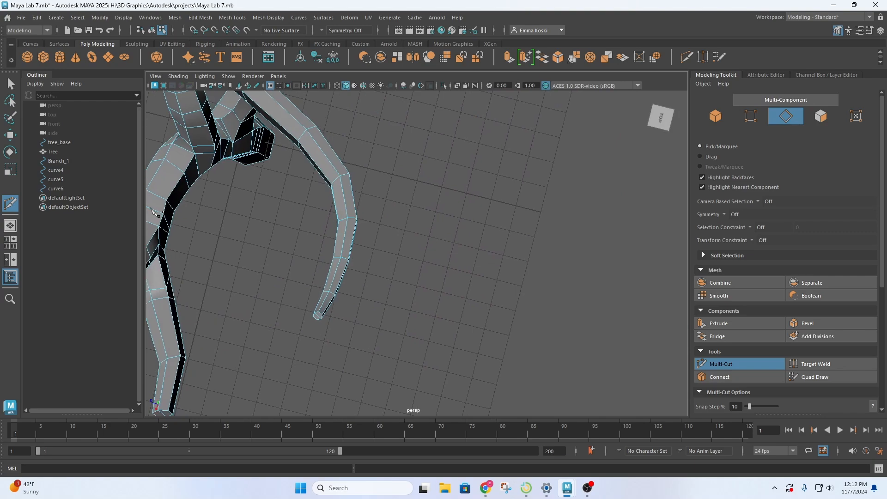
mouse_move(323, 300)
alt+mouse_down()
mouse_move(315, 259)
mouse_move(309, 303)
alt+mouse_up()
alt+middle_drag(275, 241, 485, 388)
click(336, 184)
alt+drag(337, 185, 350, 206)
alt+middle_drag(349, 205, 496, 235)
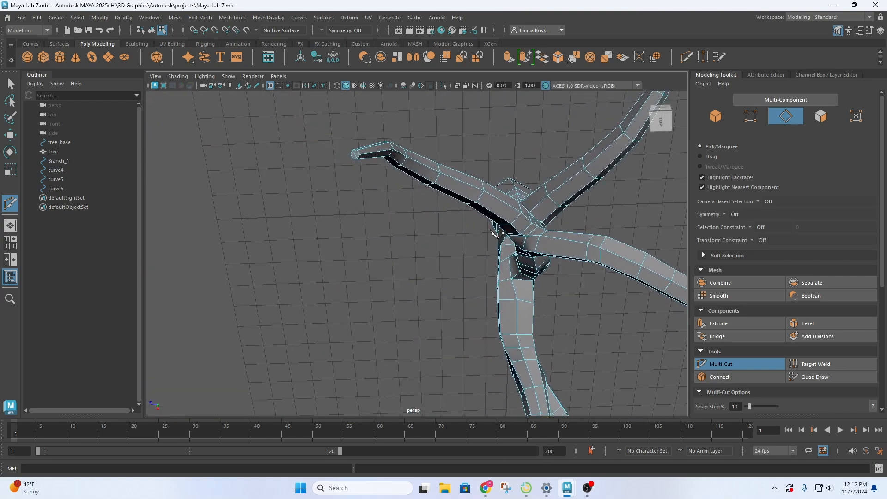
alt+middle_drag(536, 145, 324, 287)
alt+drag(378, 217, 318, 205)
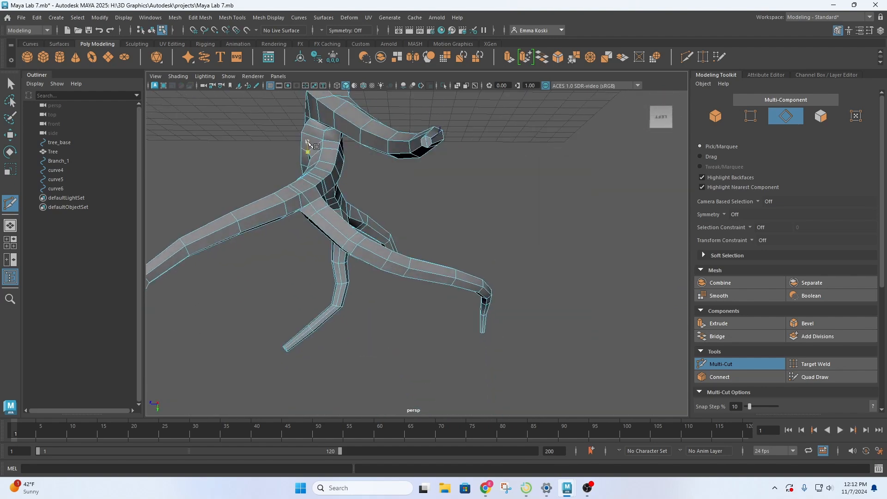
alt+drag(307, 142, 412, 273)
alt+drag(395, 185, 413, 291)
key(q)
scroll(399, 298, down, 8)
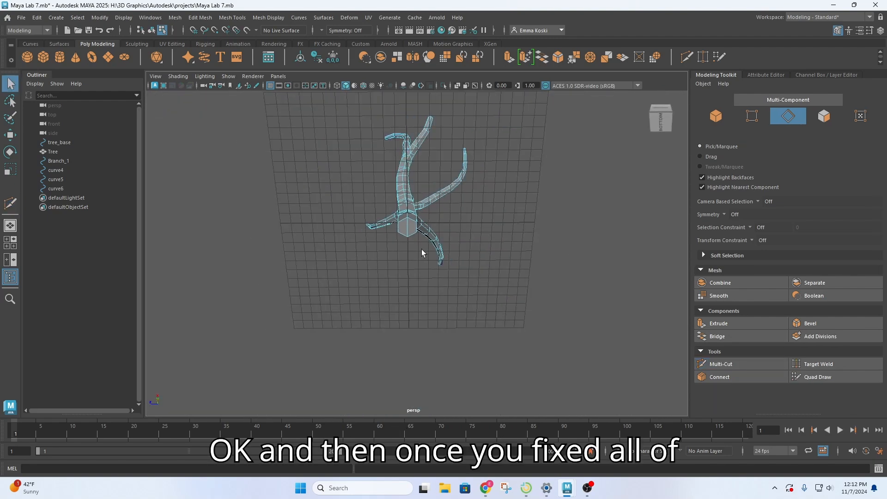
Switch the tree to object mode and select it as a whole object.
alt+drag(409, 215, 392, 254)
alt+drag(389, 146, 353, 253)
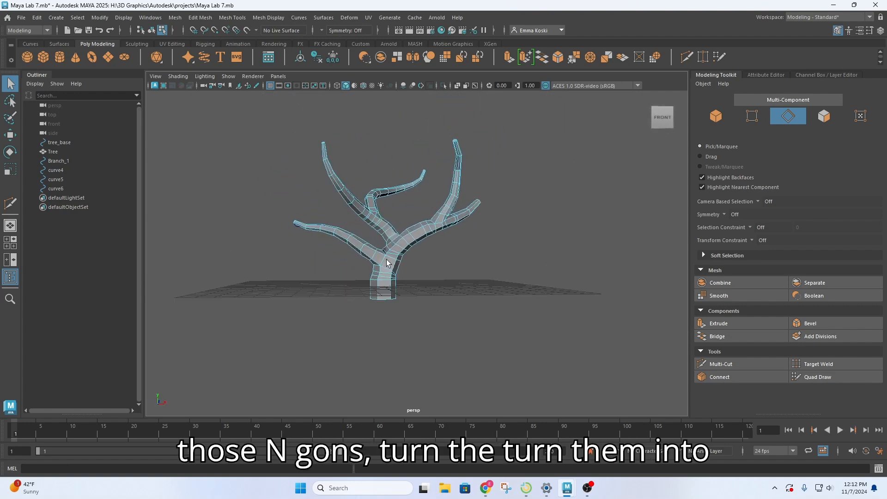
scroll(354, 253, up, 8)
right_click(351, 185)
click(396, 171)
scroll(372, 198, down, 5)
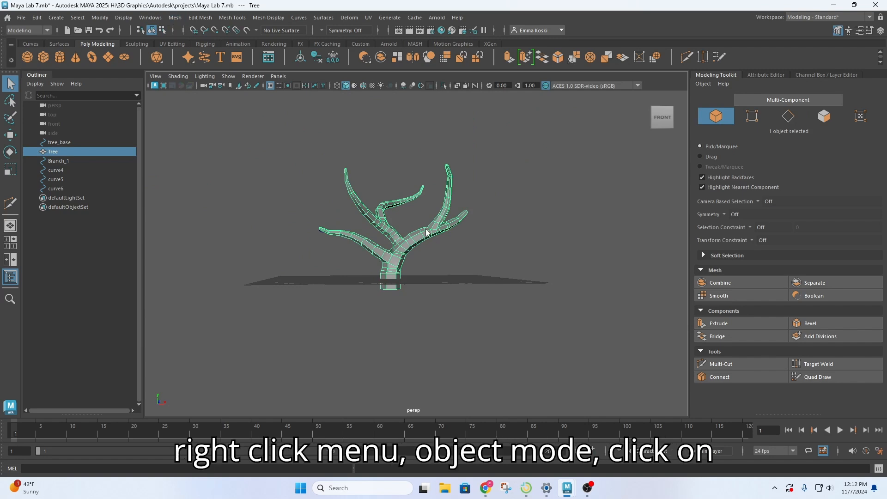
right_click(437, 240)
click(457, 200)
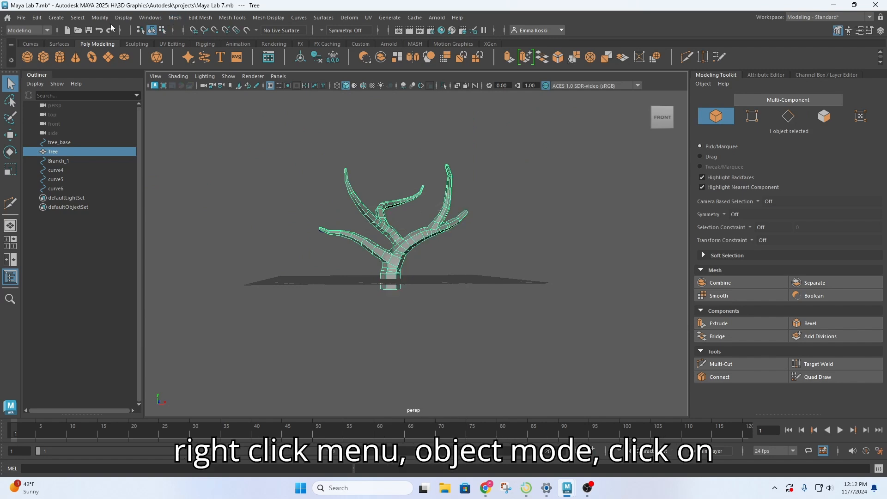
Apply Cleanup with Select matching polygons to recheck the tree for faces with more than 4 sides, and close the Cleanup options.
click(174, 18)
click(263, 231)
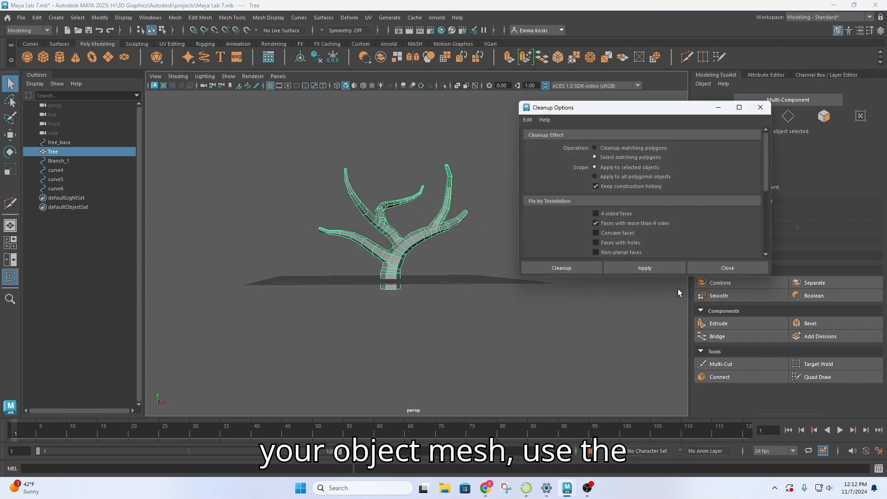
click(663, 270)
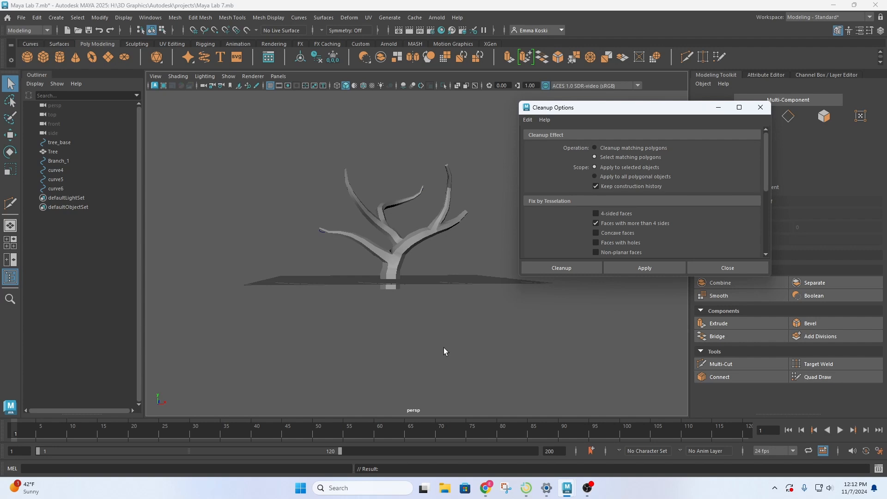
click(728, 267)
Save the scene with the cleaned-up tree model.
scroll(381, 270, down, 2)
alt+drag(402, 242, 467, 250)
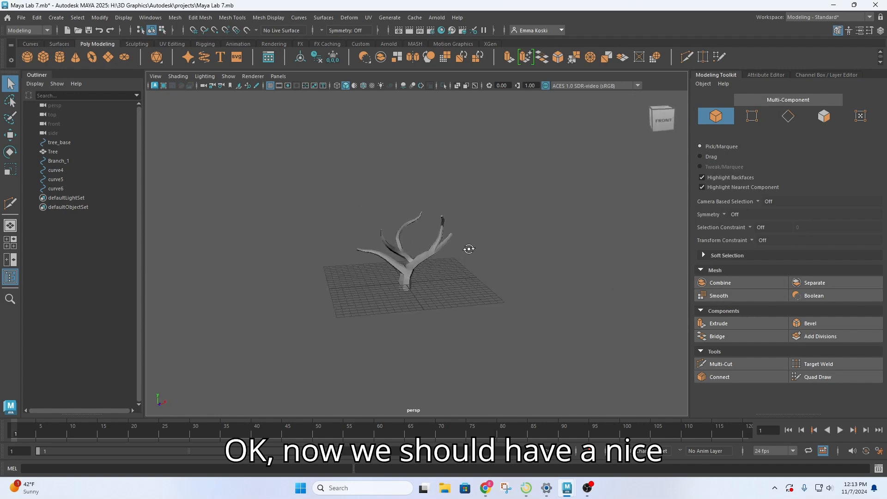
scroll(390, 251, up, 5)
click(21, 17)
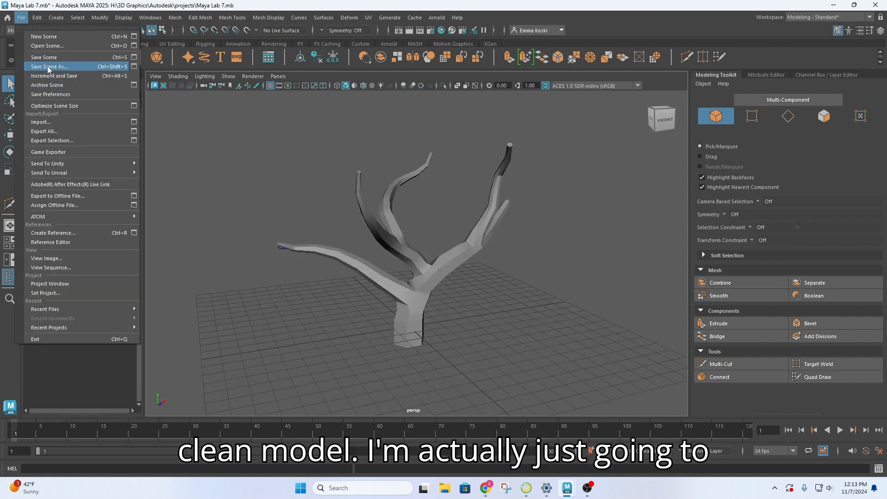
click(35, 67)
scroll(425, 264, down, 5)
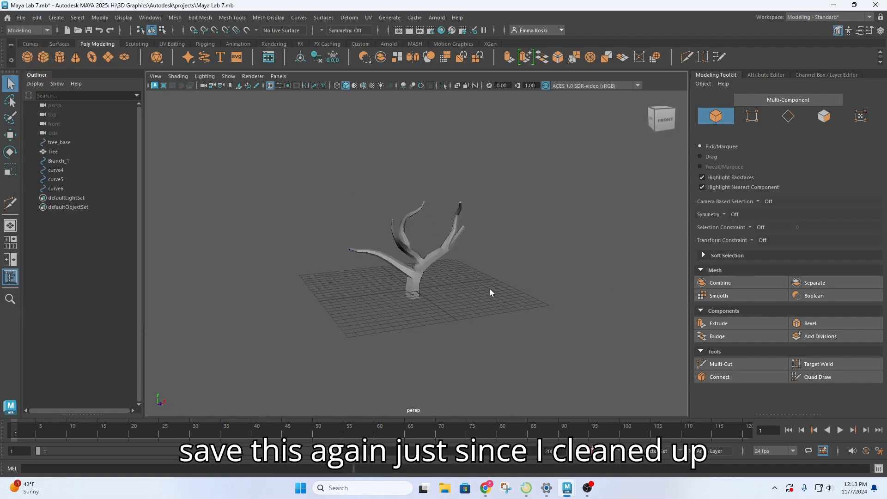
alt+drag(490, 290, 489, 270)
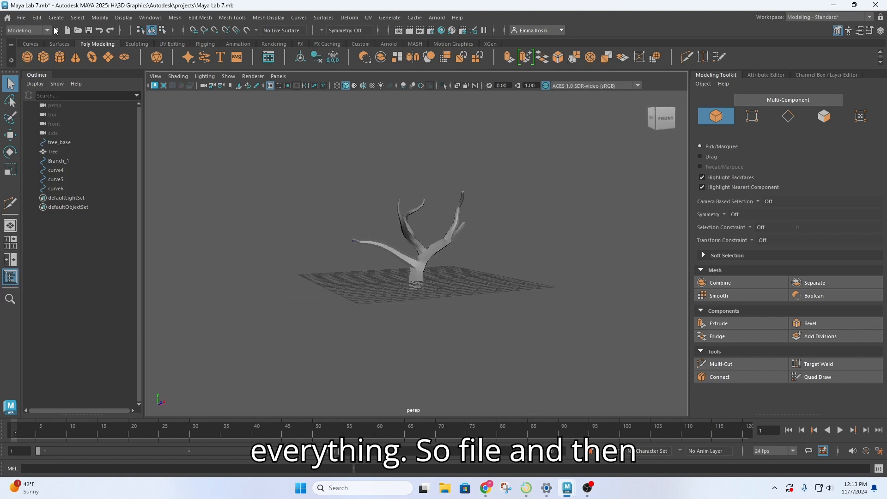
click(21, 18)
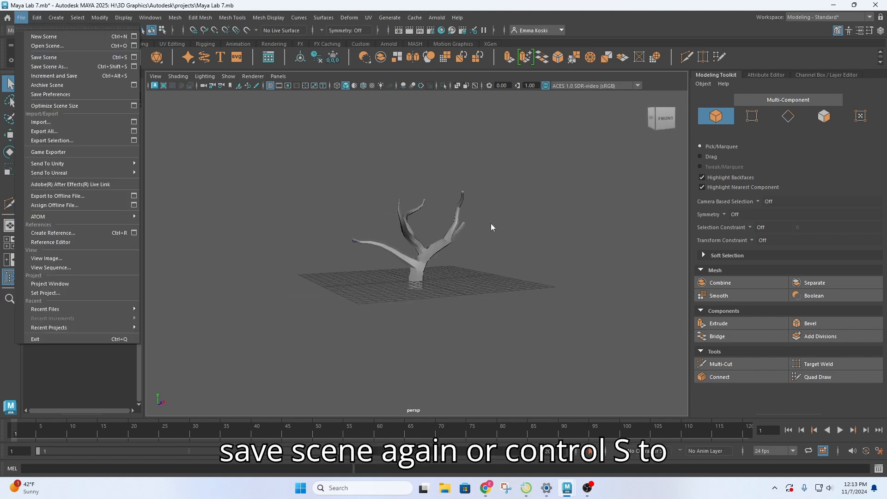
click(362, 189)
key(ctrl+s)
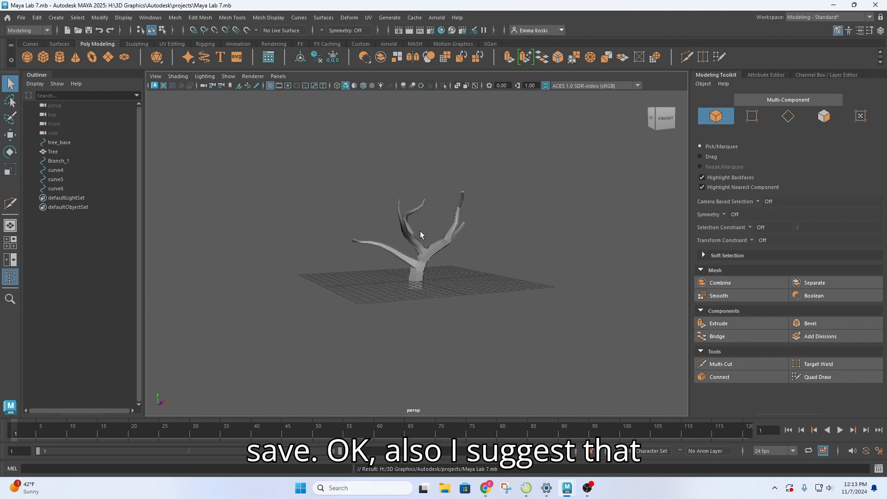
Save the scene once more under its current file name, Maya Lab 7.mb.
scroll(433, 239, up, 5)
alt+drag(498, 241, 220, 138)
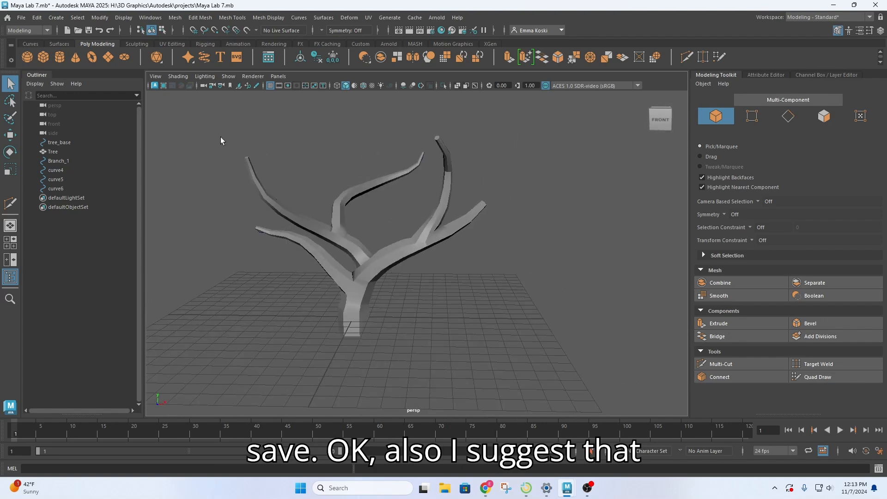
click(21, 18)
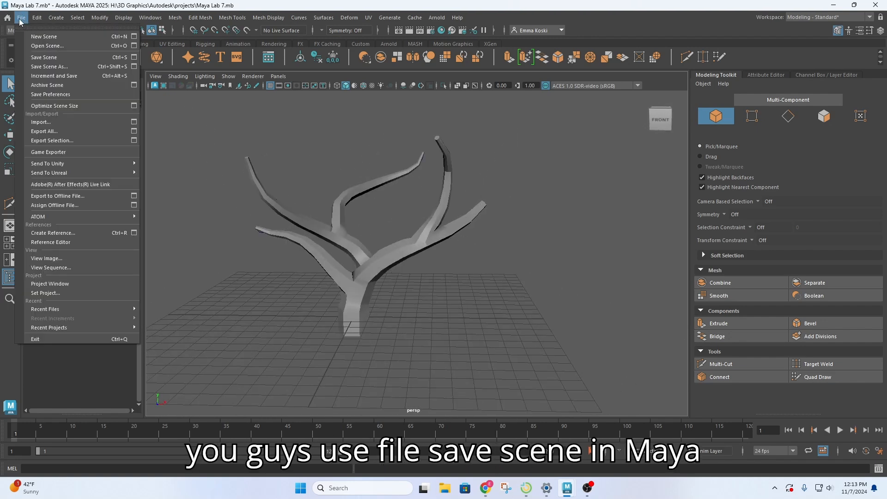
click(43, 58)
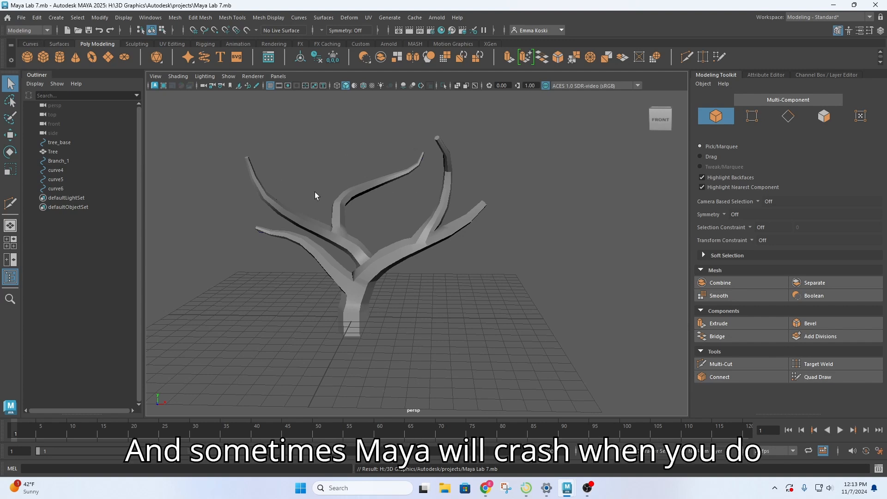
click(21, 18)
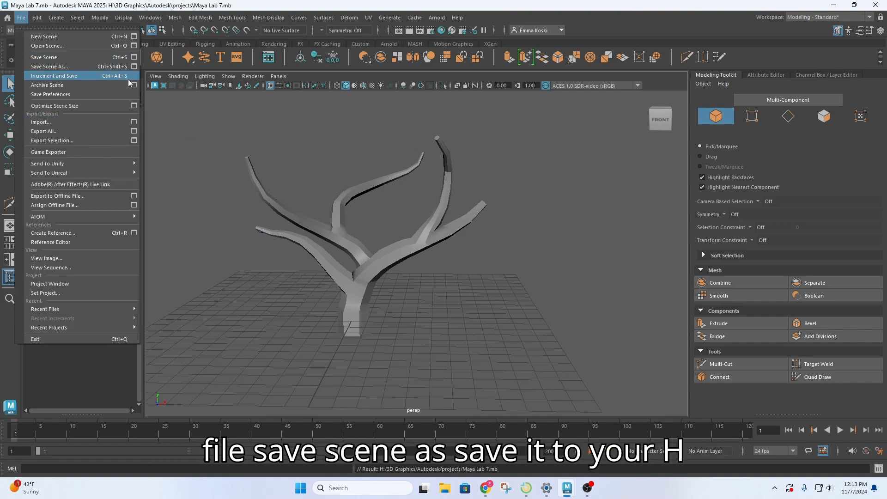
click(369, 152)
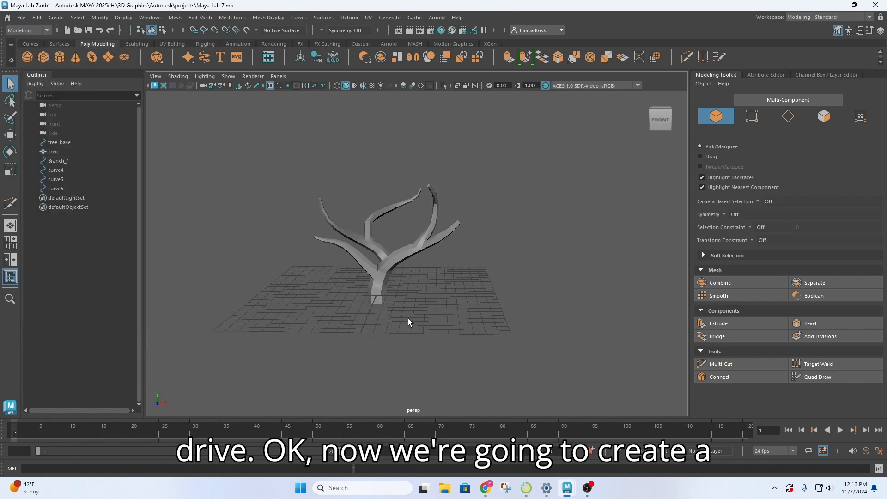
Select the tree and open the UV Editor, moving its window up and away from the trunk.
scroll(375, 264, up, 2)
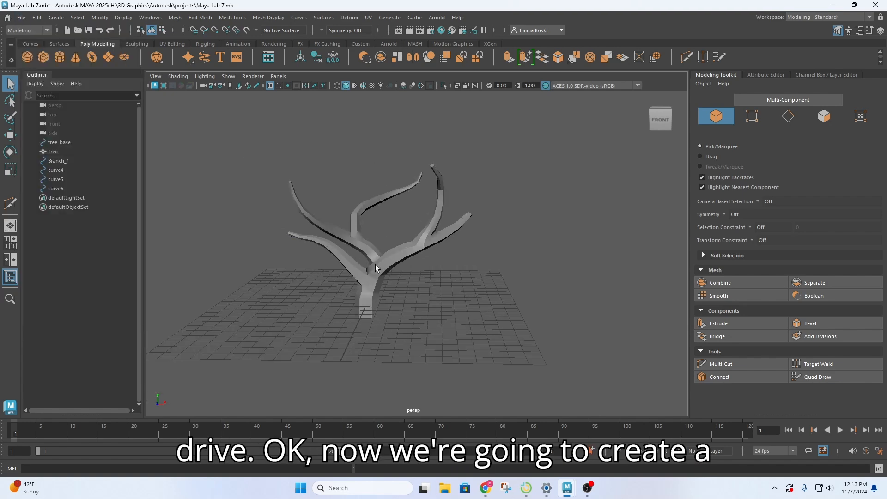
click(379, 264)
alt+drag(356, 318, 402, 299)
alt+middle_drag(402, 298, 422, 267)
alt+drag(422, 267, 402, 277)
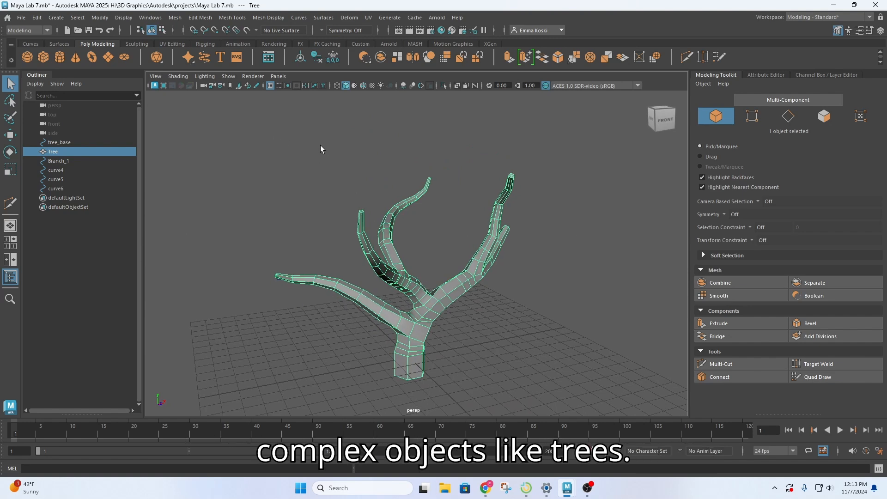
click(156, 19)
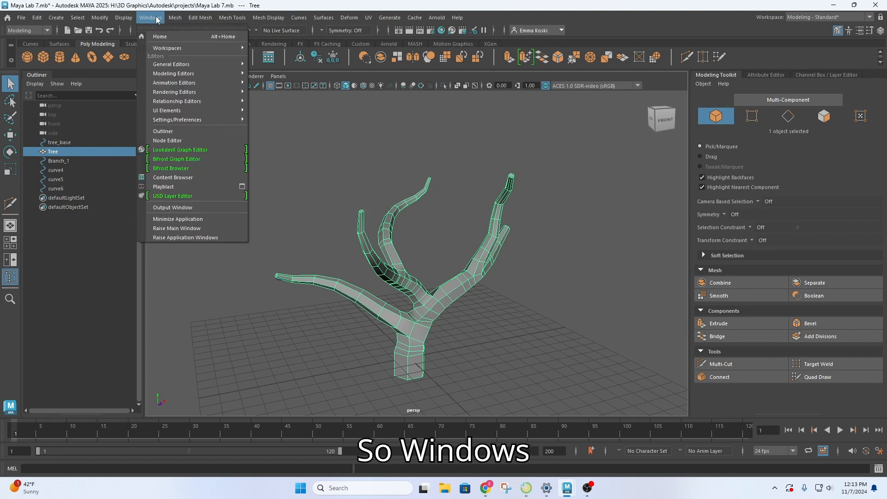
mouse_move(178, 74)
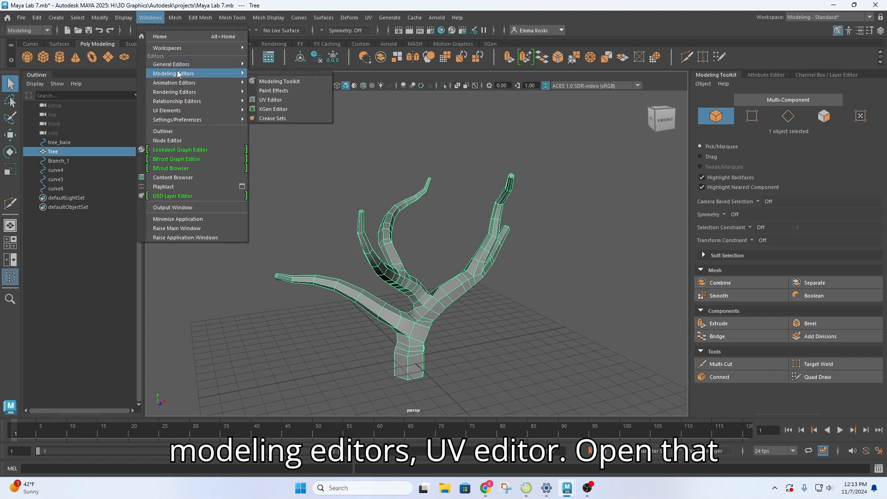
click(280, 99)
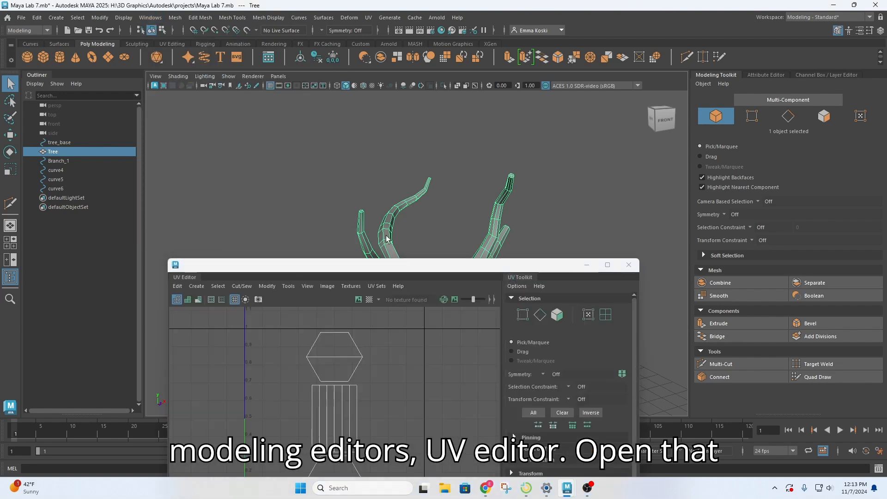
drag(388, 264, 582, 77)
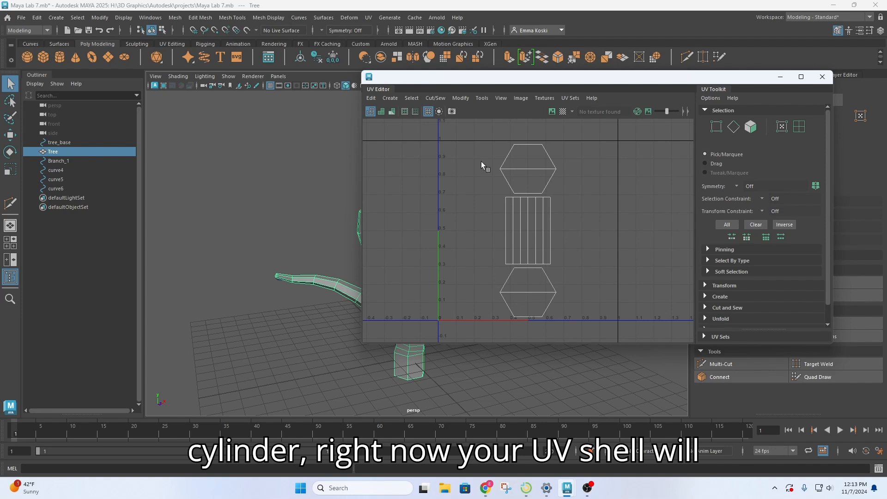
Select all of the tree's UV shells in the UV Editor and display the checker map.
right_drag(490, 147, 460, 138)
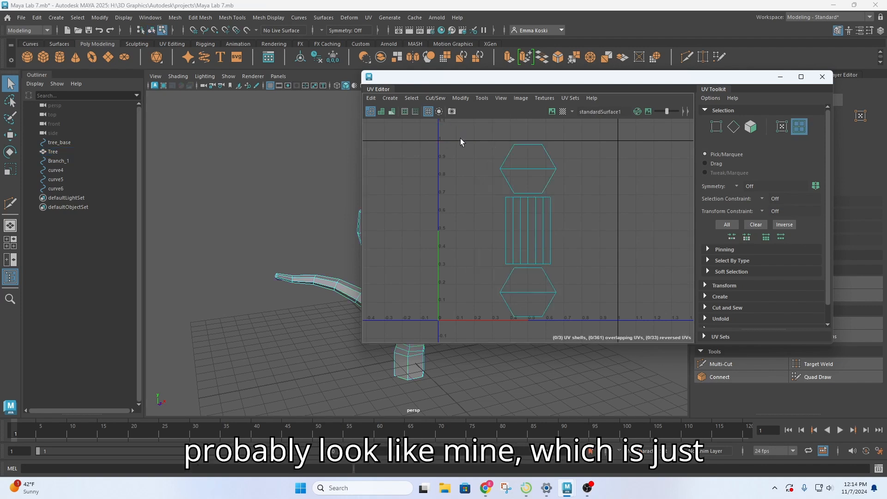
drag(460, 134, 590, 355)
alt+drag(253, 319, 391, 255)
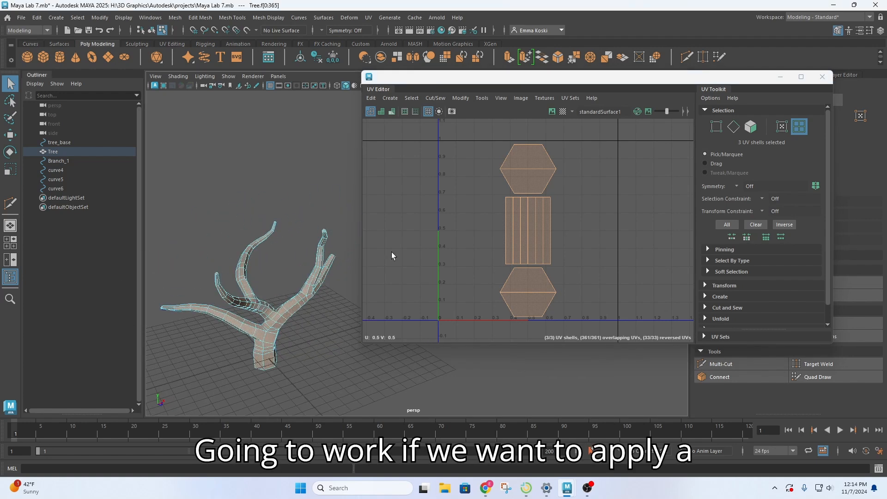
click(563, 112)
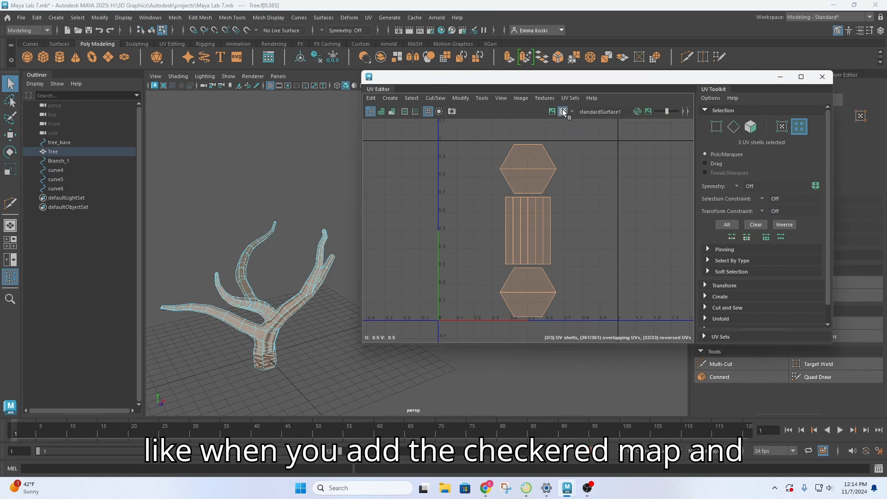
Examine how the checker pattern lies on the trunk and branches, and return the tree to object mode.
alt+right_drag(226, 335, 303, 342)
click(264, 367)
alt+drag(264, 368, 311, 199)
key(4)
key(5)
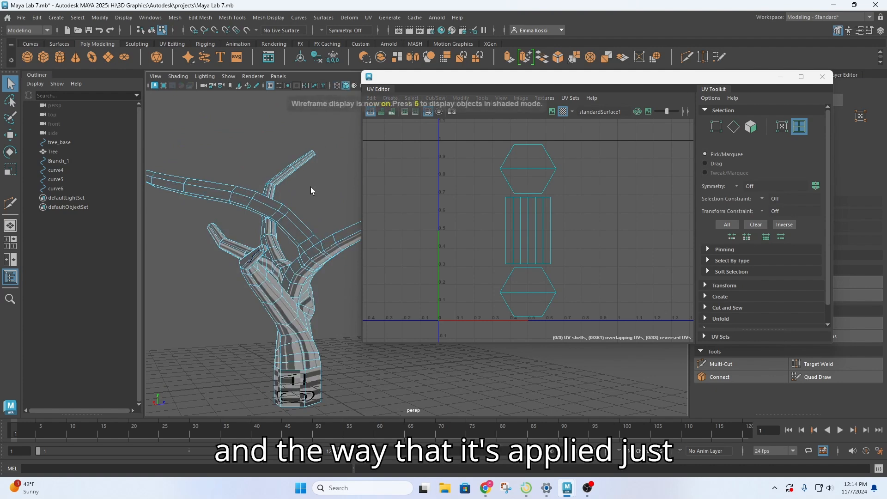
scroll(328, 193, down, 5)
right_drag(311, 186, 347, 168)
click(342, 172)
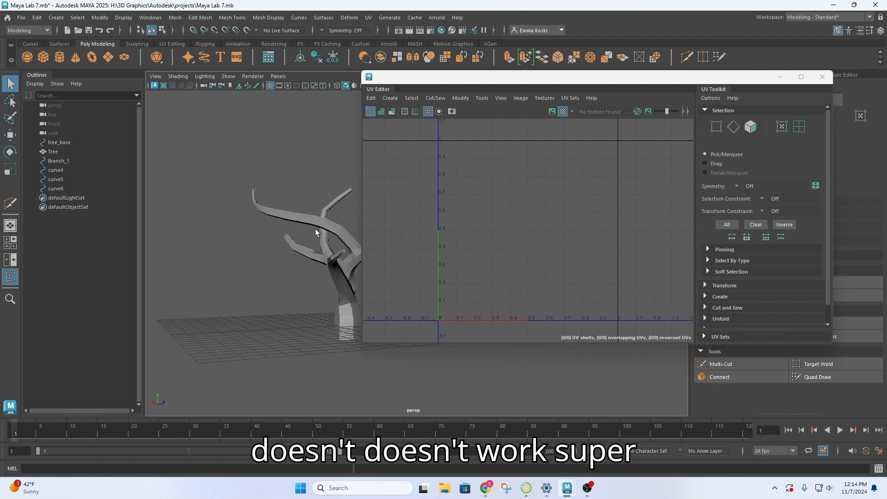
Delete all of the tree's existing UV shells in the UV Editor and return the tree to object mode.
click(343, 228)
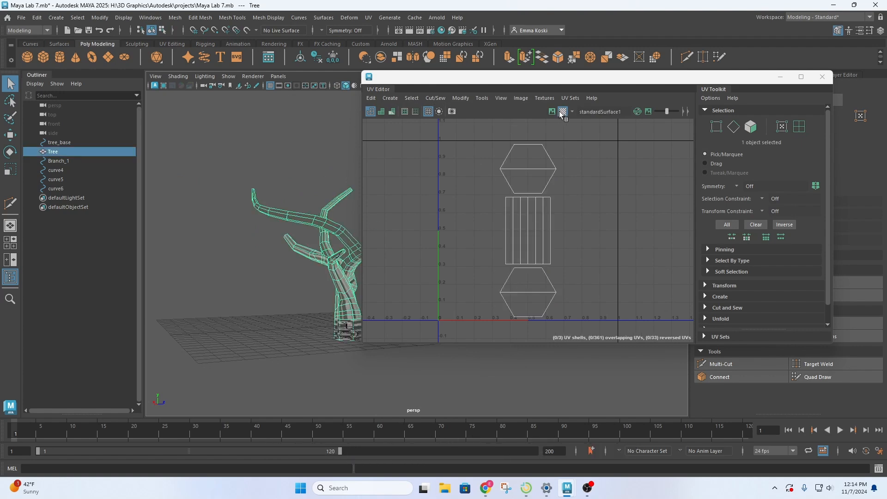
alt+drag(288, 289, 247, 313)
alt+middle_drag(543, 195, 523, 197)
right_drag(473, 178, 432, 172)
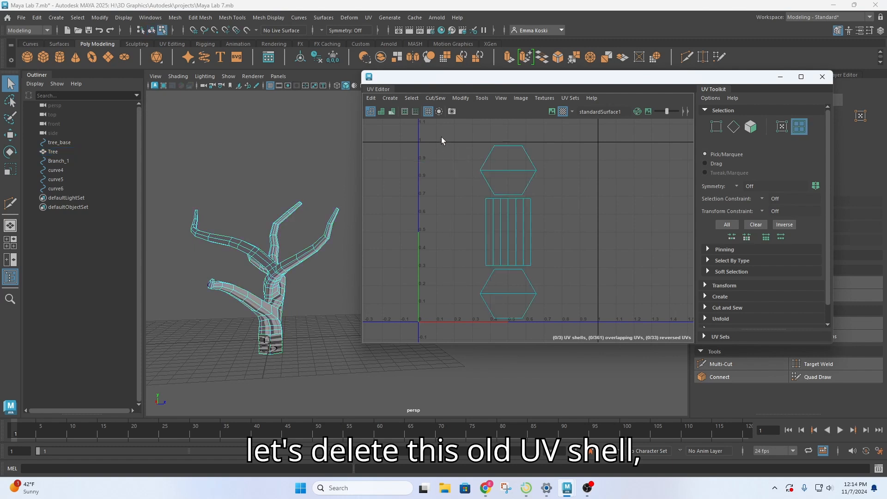
drag(442, 137, 570, 327)
key(Delete)
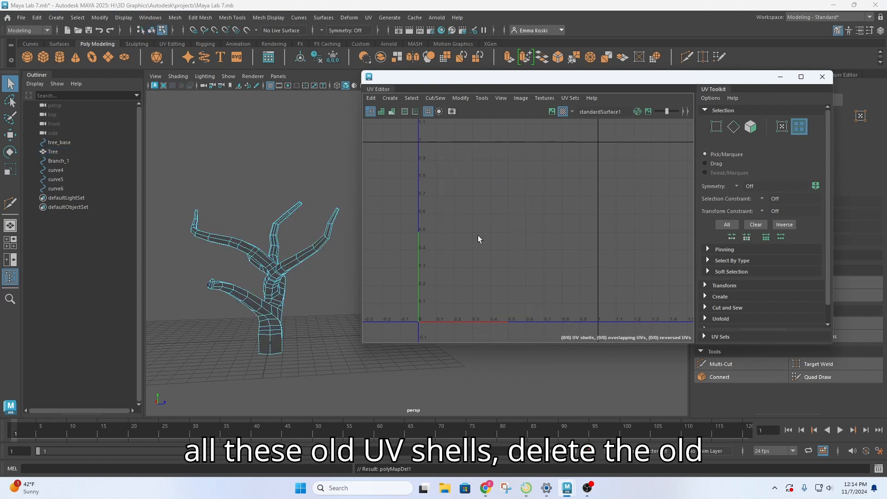
right_drag(258, 235, 281, 225)
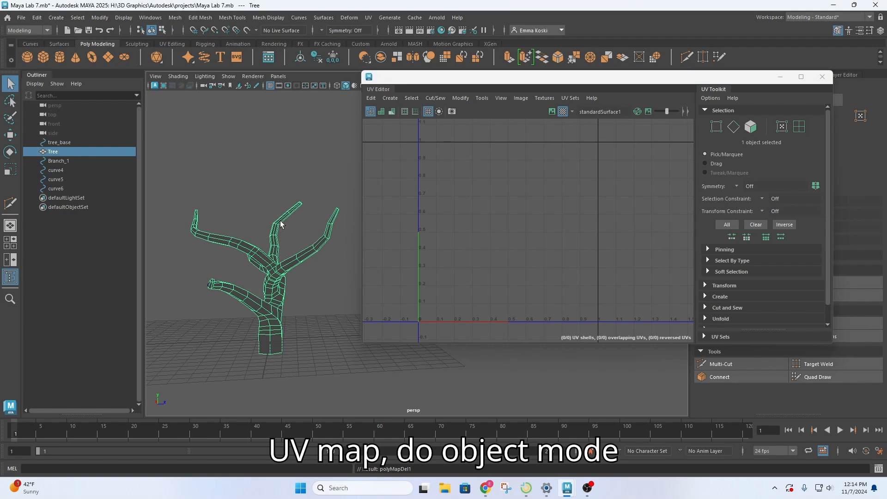
Close the UV Editor, reopen it for the selected tree, and place its window clear of the branches.
alt+drag(301, 236, 247, 318)
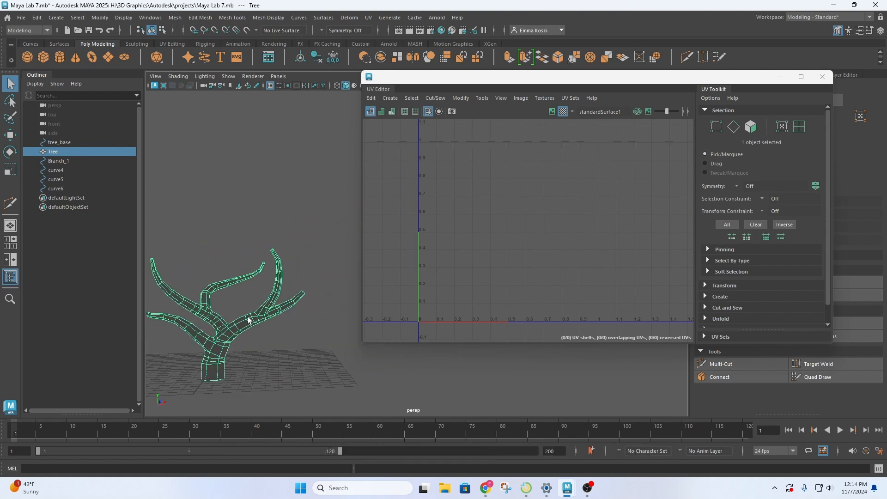
alt+middle_drag(248, 319, 301, 248)
alt+middle_drag(269, 230, 311, 261)
click(822, 77)
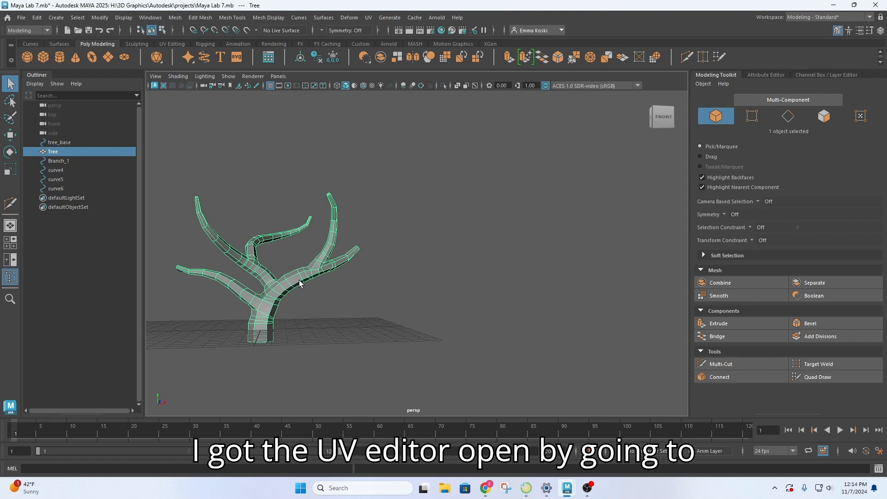
click(150, 17)
mouse_move(181, 76)
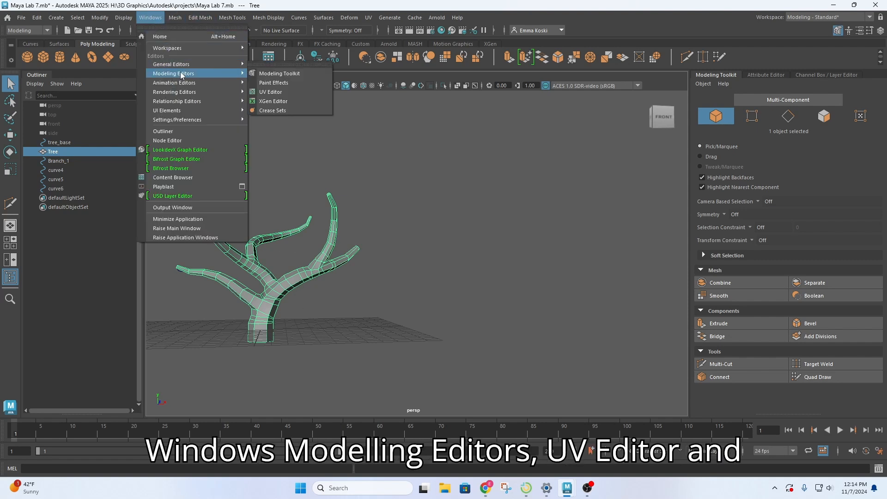
click(271, 91)
drag(429, 86, 498, 92)
Create a camera-based UV map for the whole tree as seen from the front.
right_drag(555, 243, 536, 234)
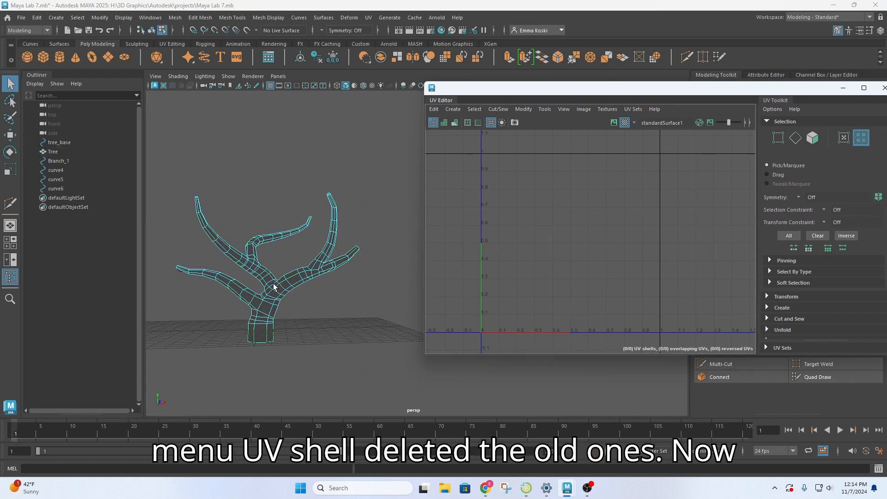
right_drag(274, 287, 316, 214)
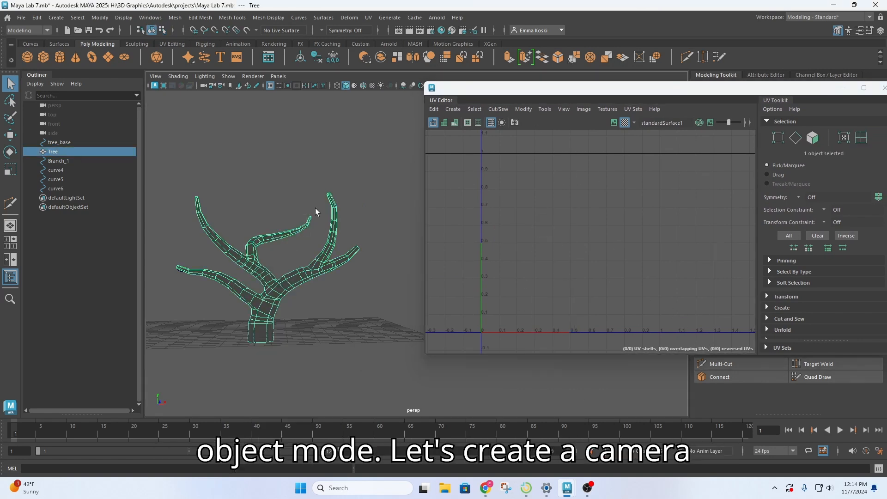
click(460, 108)
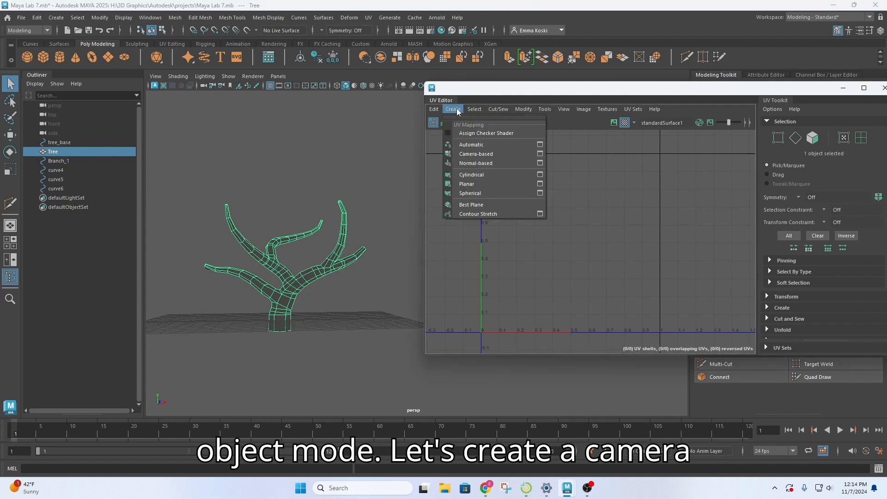
click(491, 154)
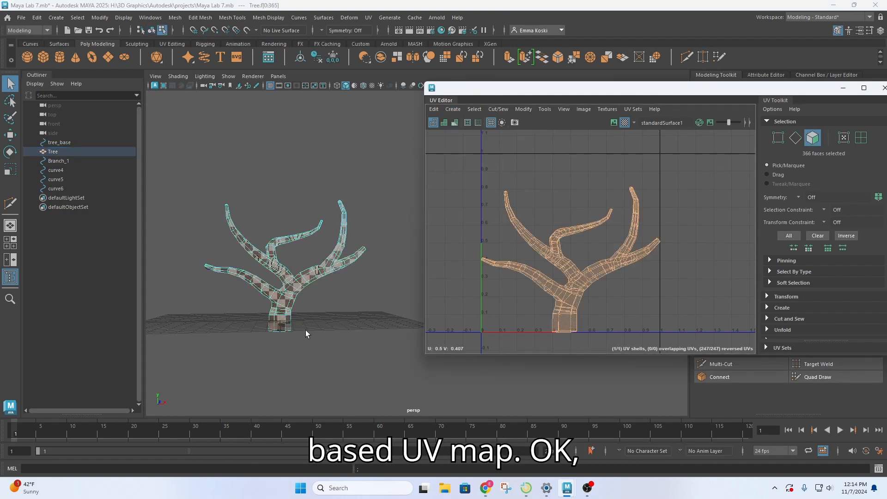
Examine the camera-based UV layout and how its checker pattern lies on the tree.
alt+drag(352, 276, 335, 292)
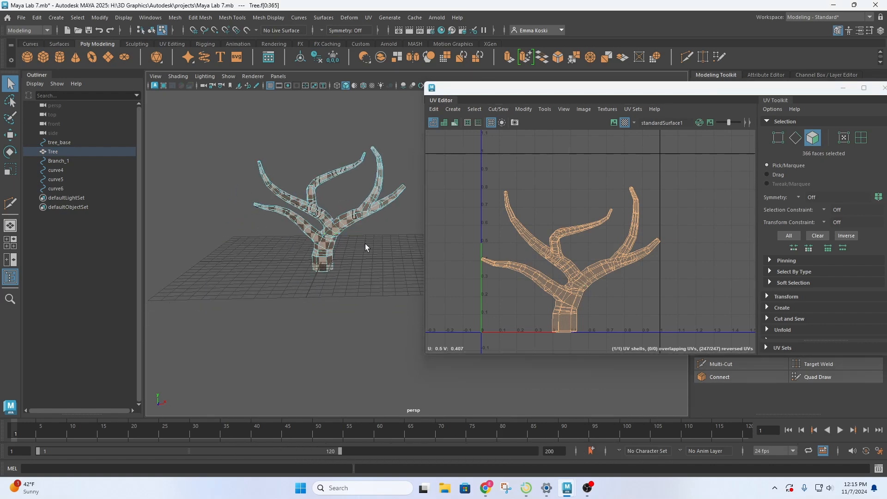
alt+drag(365, 243, 361, 230)
scroll(351, 220, up, 3)
scroll(622, 288, up, 3)
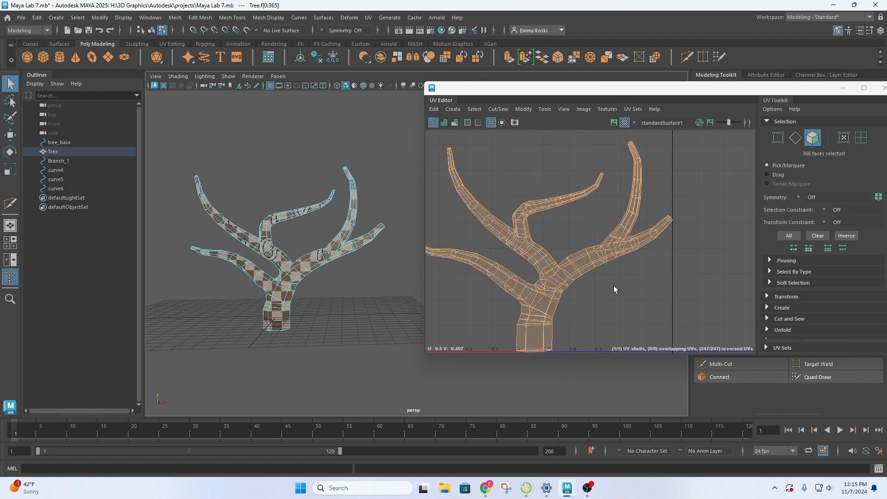
scroll(601, 284, down, 3)
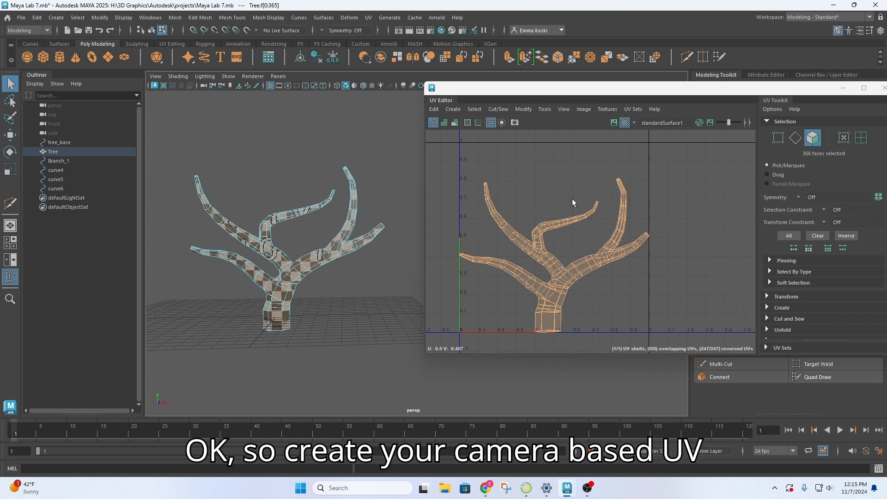
right_click(569, 274)
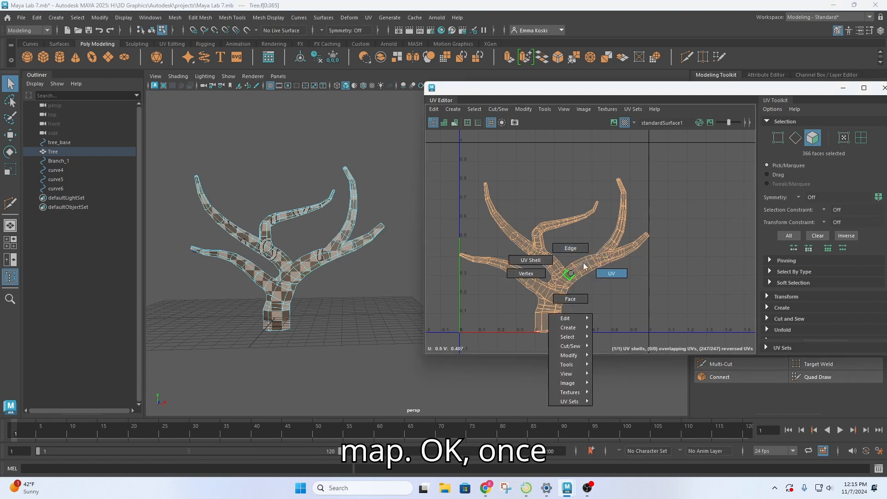
right_drag(583, 263, 570, 274)
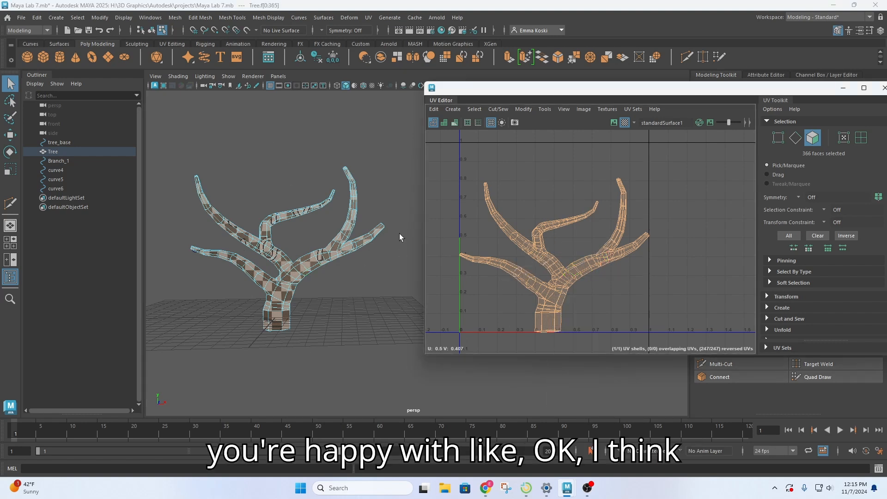
Minimise the UV Editor to clear the viewport around the tree.
drag(821, 88, 656, 108)
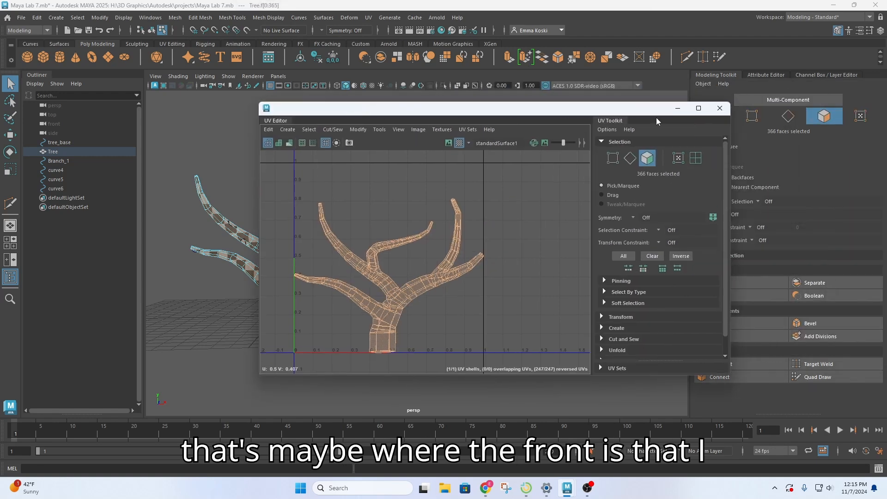
click(679, 109)
scroll(245, 250, up, 3)
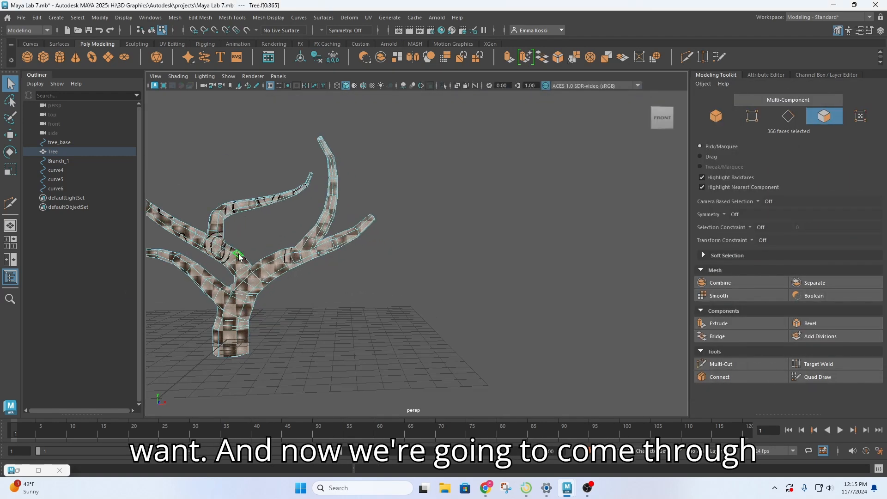
alt+middle_drag(323, 234, 699, 246)
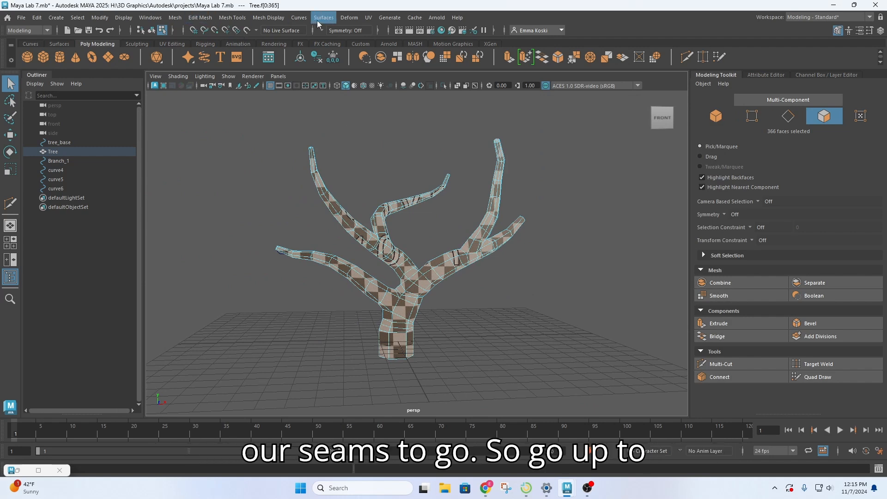
click(368, 17)
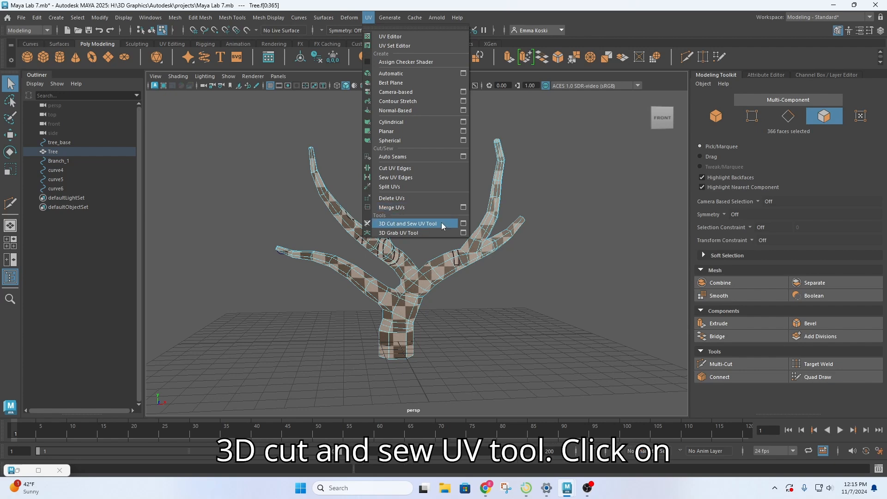
click(421, 225)
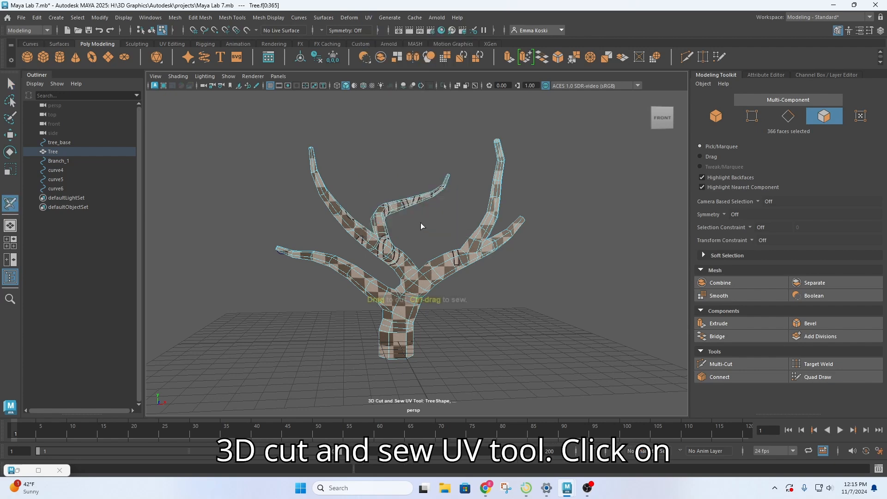
scroll(406, 308, up, 4)
scroll(406, 307, up, 2)
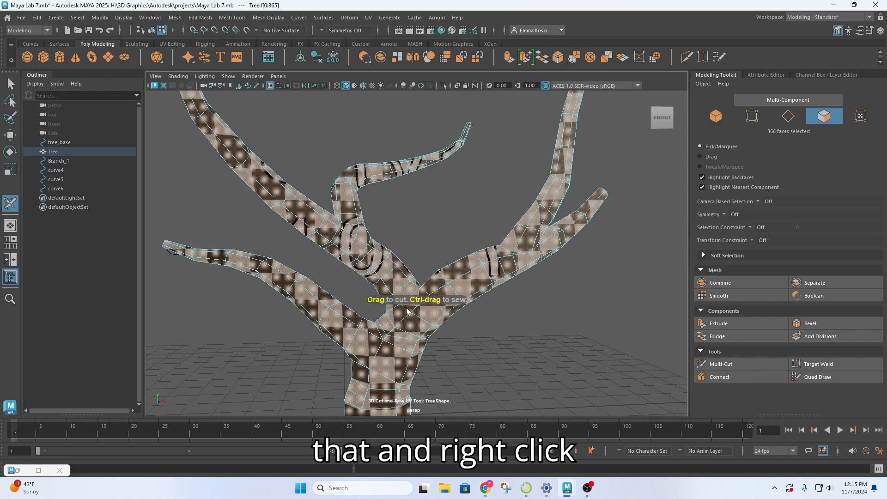
right_click(401, 273)
right_click(485, 171)
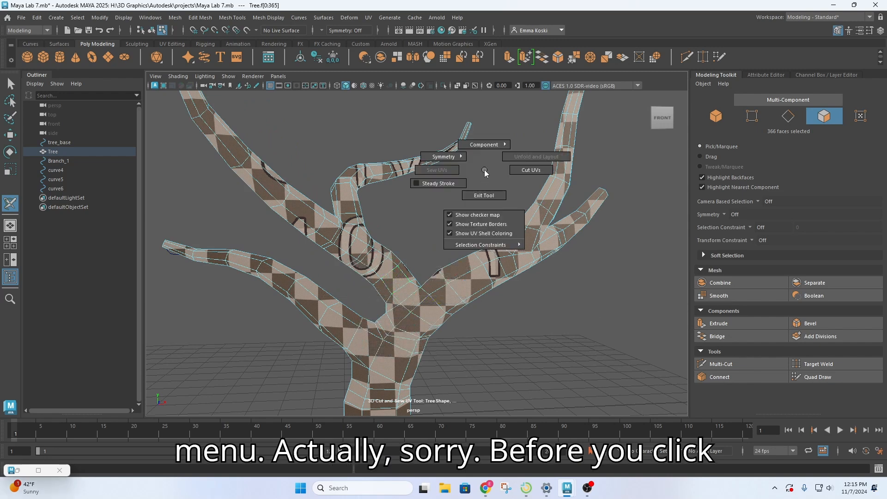
click(10, 84)
Switch the tree to edge selection mode and activate the 3D Cut and Sew UV Tool.
click(382, 213)
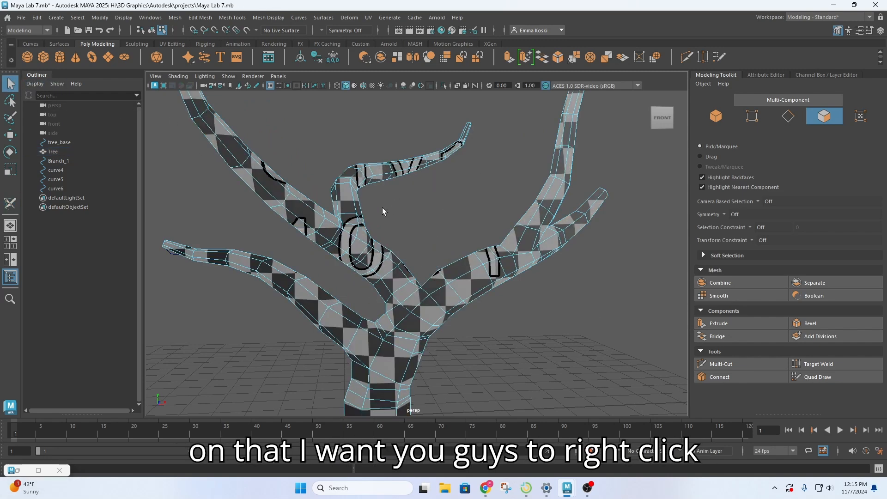
click(368, 184)
right_click(363, 165)
click(363, 163)
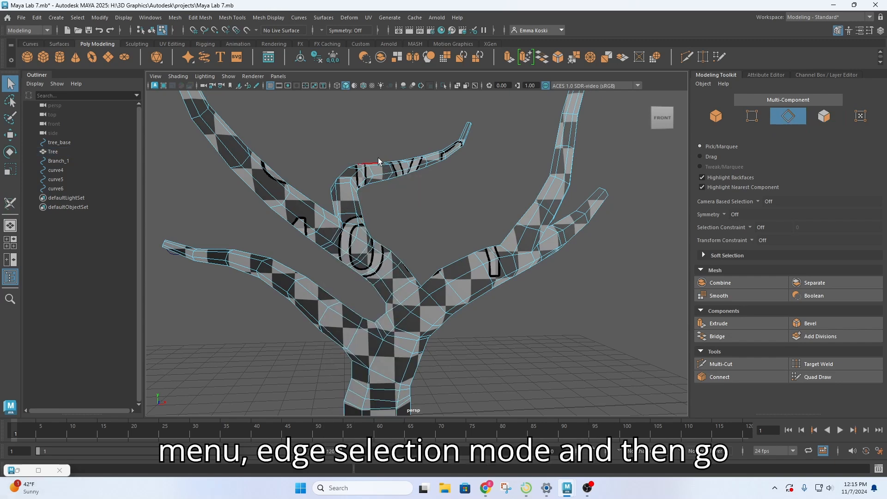
click(368, 18)
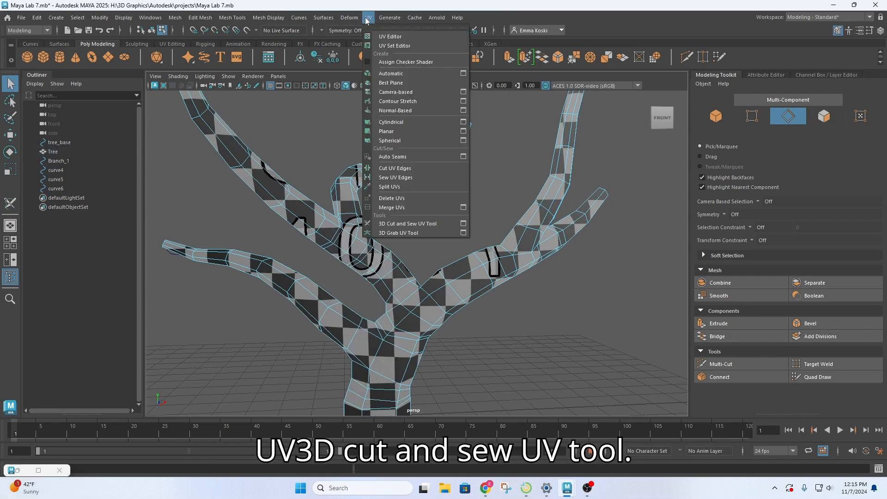
click(410, 224)
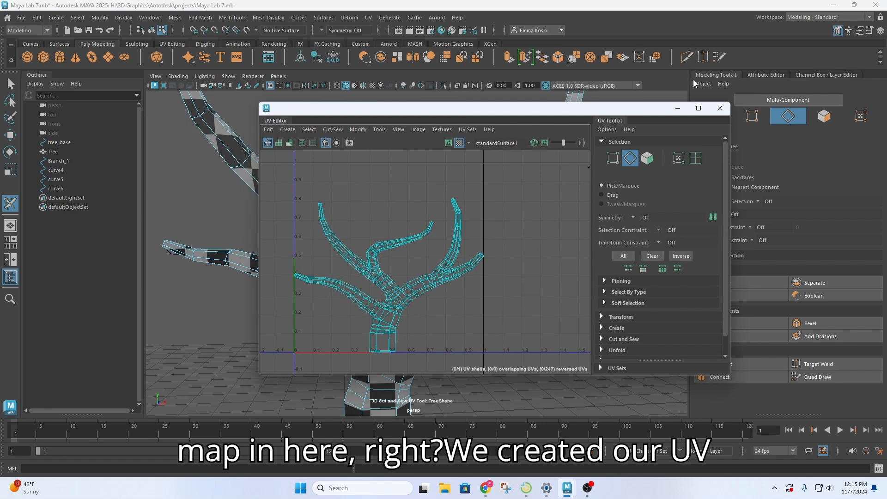
Minimise the UV Editor again and examine the trunk and branches from all sides for suitable seam locations.
click(678, 109)
scroll(391, 264, down, 3)
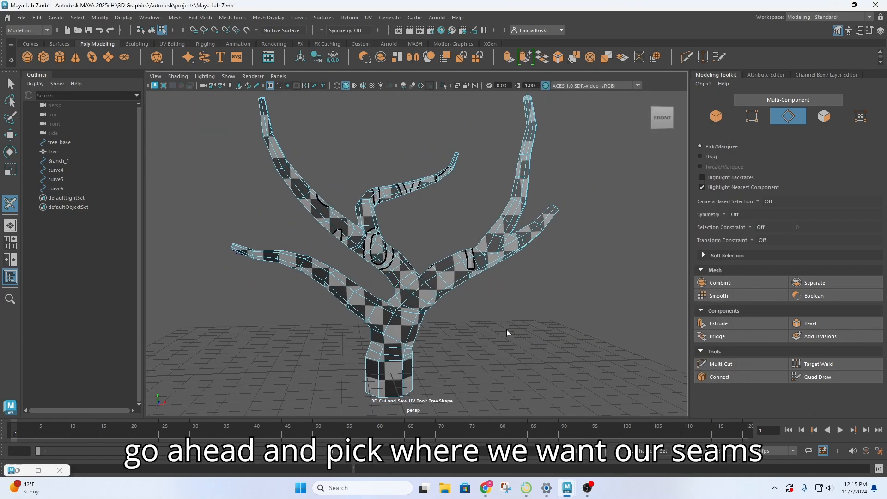
alt+drag(506, 329, 490, 350)
alt+middle_drag(421, 198, 432, 397)
alt+drag(464, 215, 531, 206)
alt+middle_drag(267, 277, 704, 256)
scroll(467, 248, down, 4)
scroll(364, 245, down, 5)
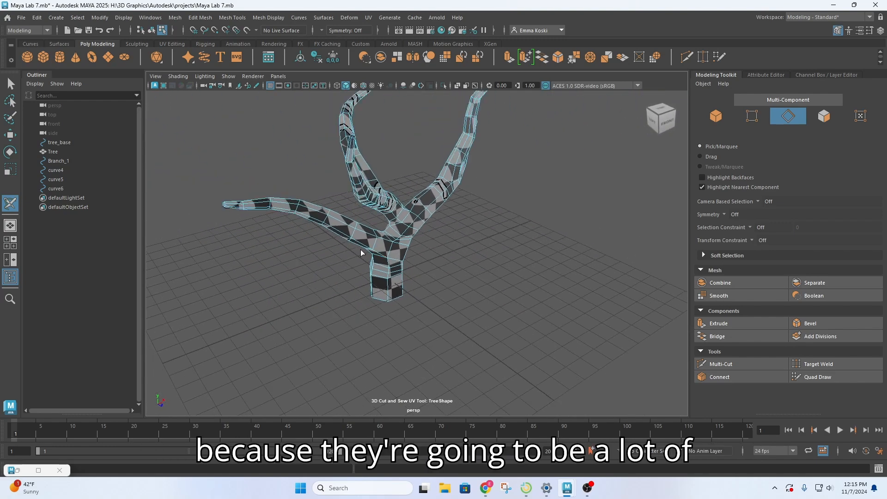
alt+drag(363, 299, 399, 270)
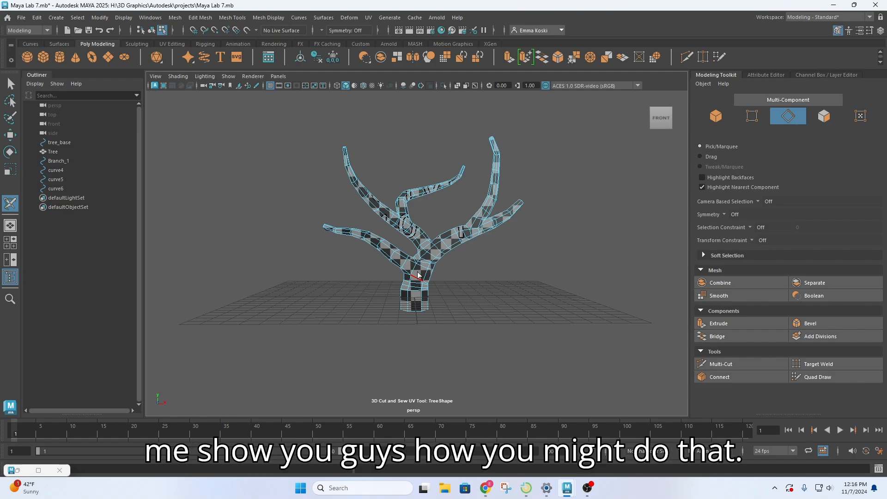
scroll(397, 284, up, 6)
mouse_move(382, 323)
alt+mouse_down()
mouse_move(469, 331)
mouse_move(549, 315)
mouse_move(400, 325)
alt+mouse_up()
scroll(400, 325, down, 5)
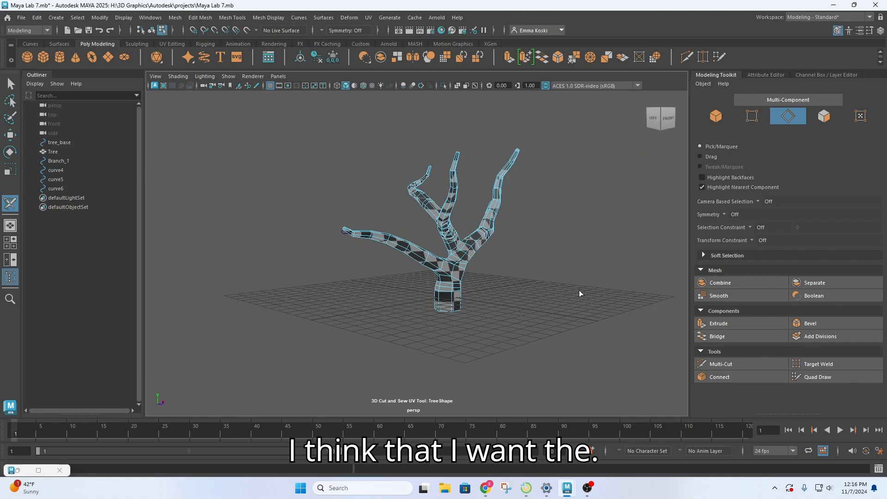
alt+drag(578, 290, 507, 291)
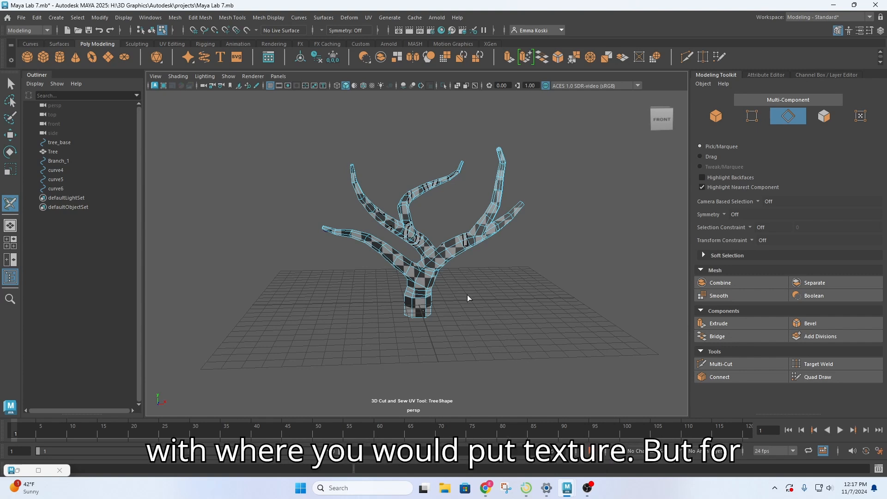
key(f)
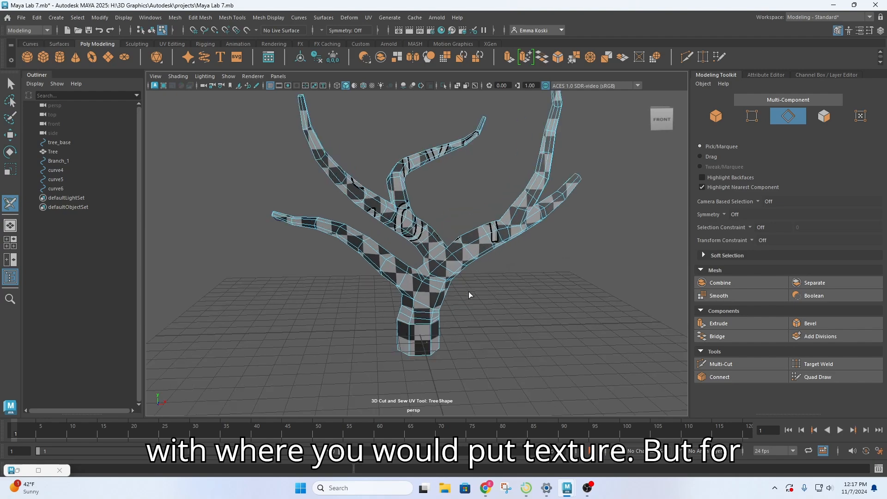
alt+drag(453, 327, 319, 320)
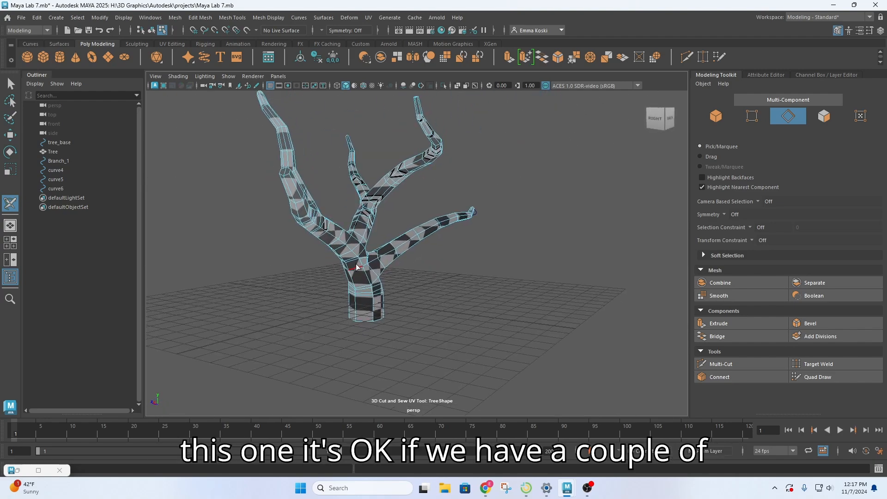
scroll(357, 267, up, 3)
alt+middle_drag(398, 263, 568, 263)
alt+drag(567, 263, 504, 268)
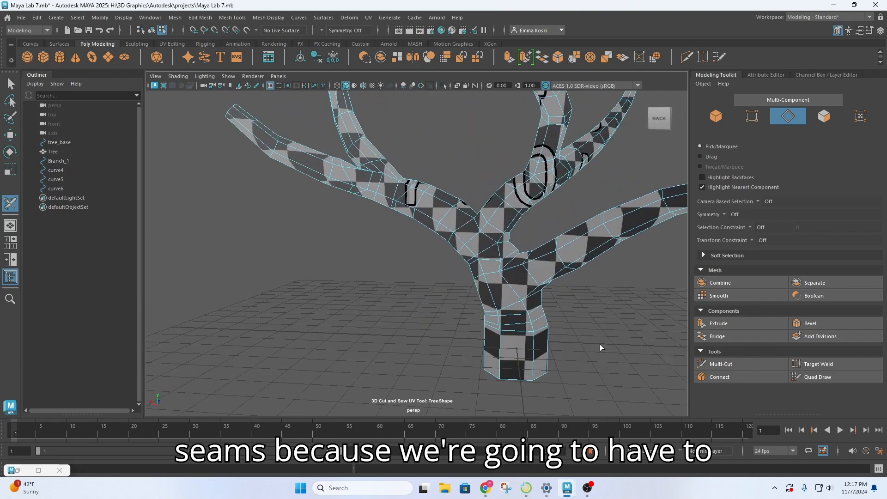
Leave the 3D Cut and Sew UV Tool and select the vertical edge loop running up the side of the trunk.
alt+middle_drag(575, 339, 513, 258)
alt+drag(502, 305, 428, 250)
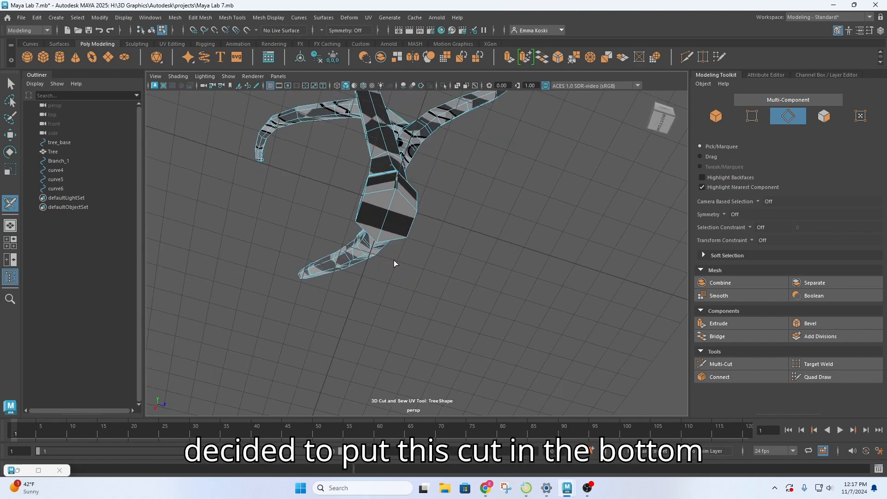
alt+drag(393, 203, 505, 246)
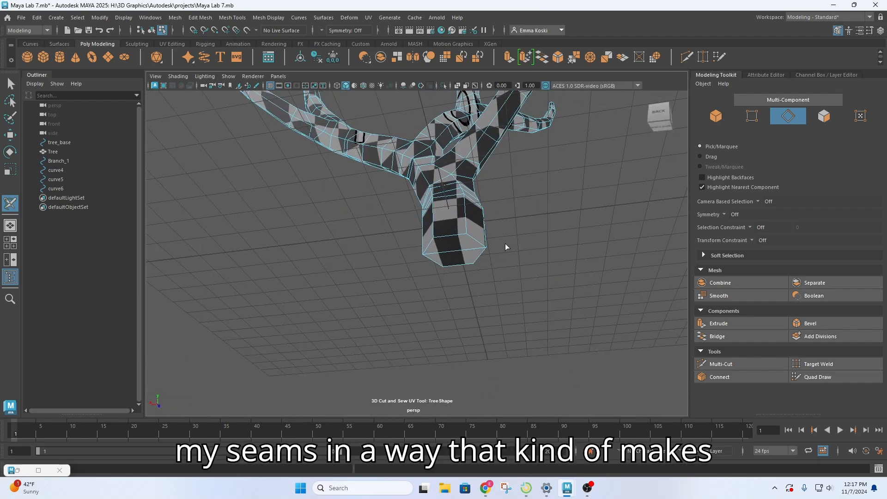
alt+drag(477, 275, 400, 280)
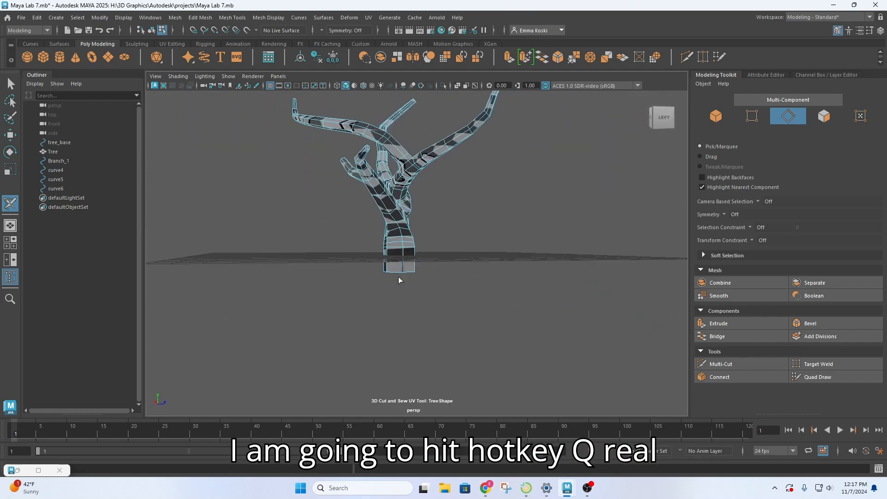
key(q)
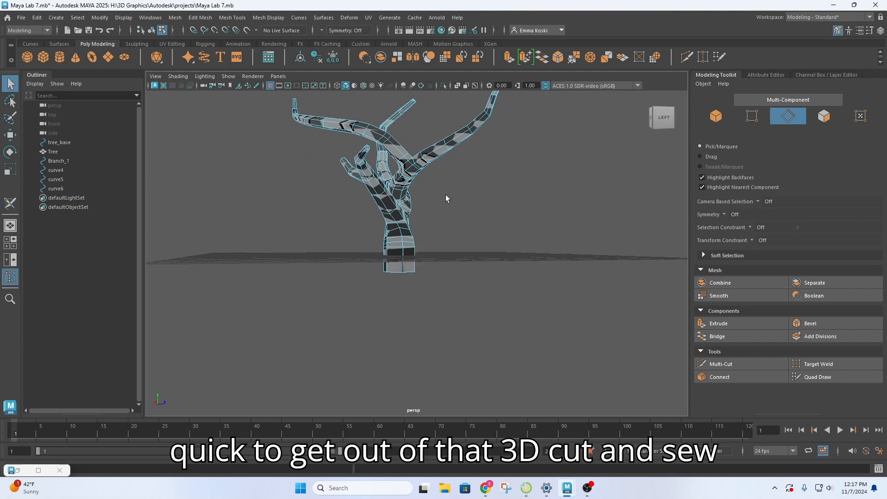
scroll(445, 199, up, 5)
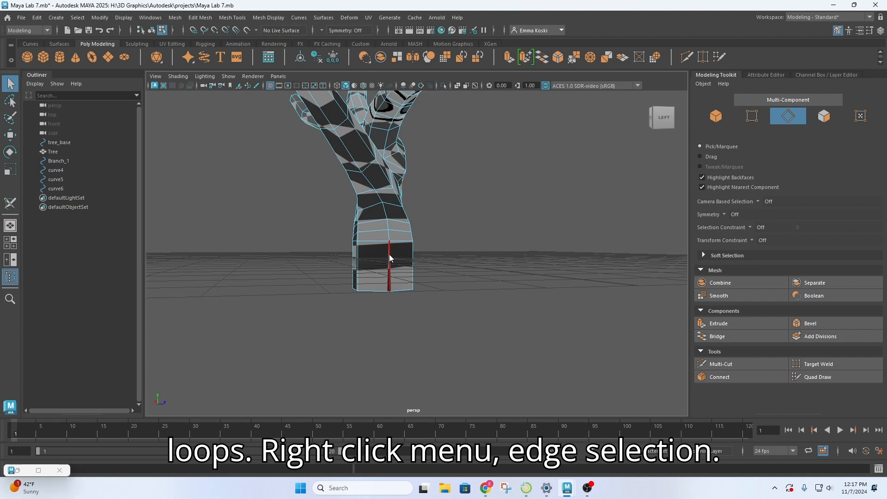
right_drag(389, 253, 392, 183)
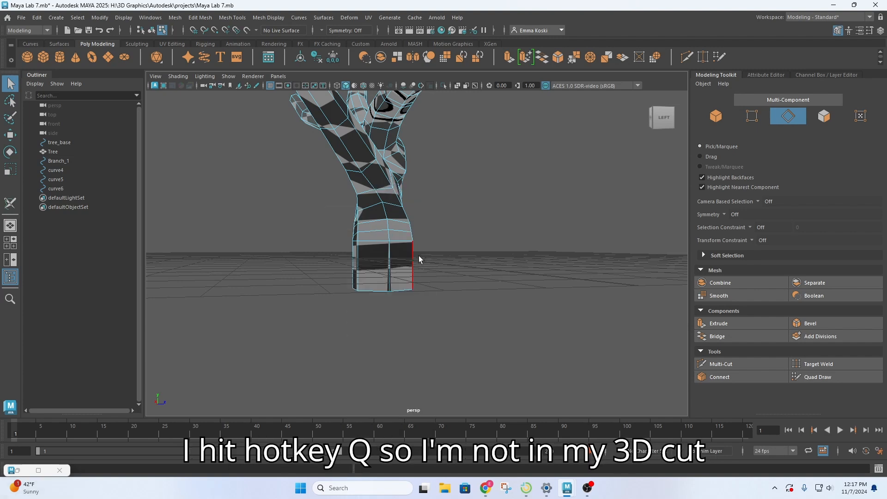
double_click(392, 255)
Examine how far the selected edge loop runs along the trunk and branches and whether it suits a seam.
scroll(490, 303, down, 5)
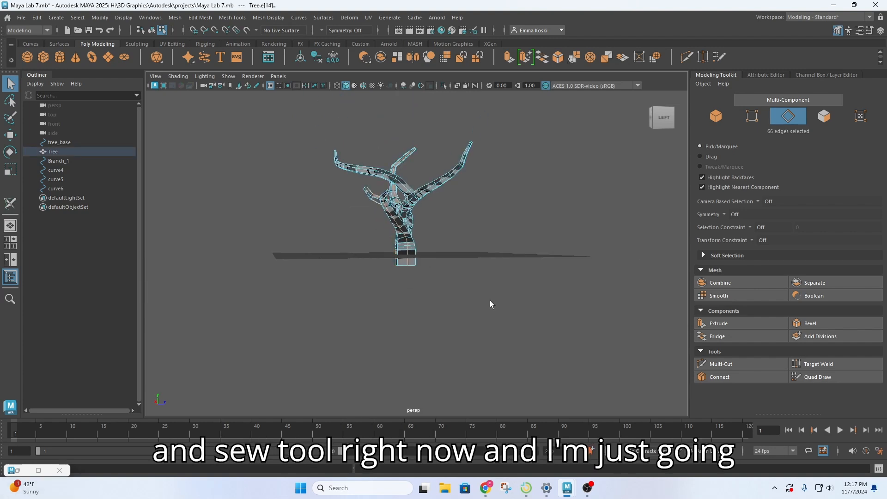
alt+drag(465, 252, 792, 259)
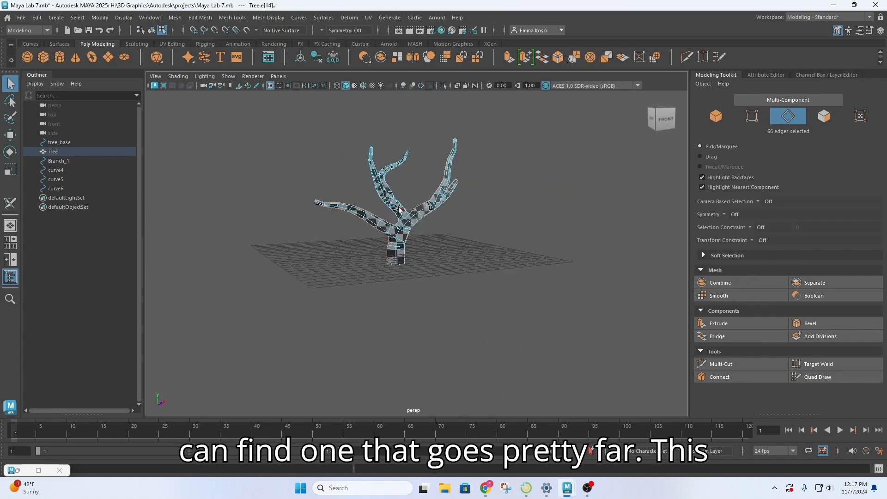
scroll(400, 211, up, 5)
alt+drag(408, 147, 445, 146)
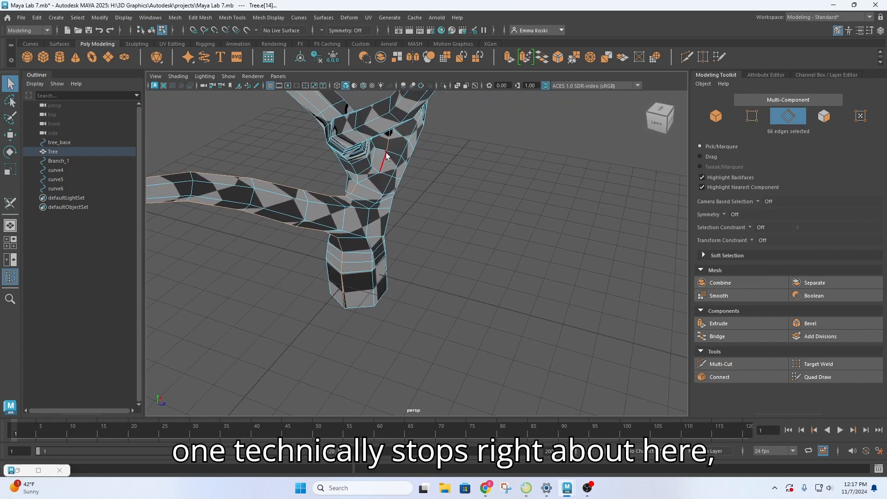
scroll(365, 191, down, 6)
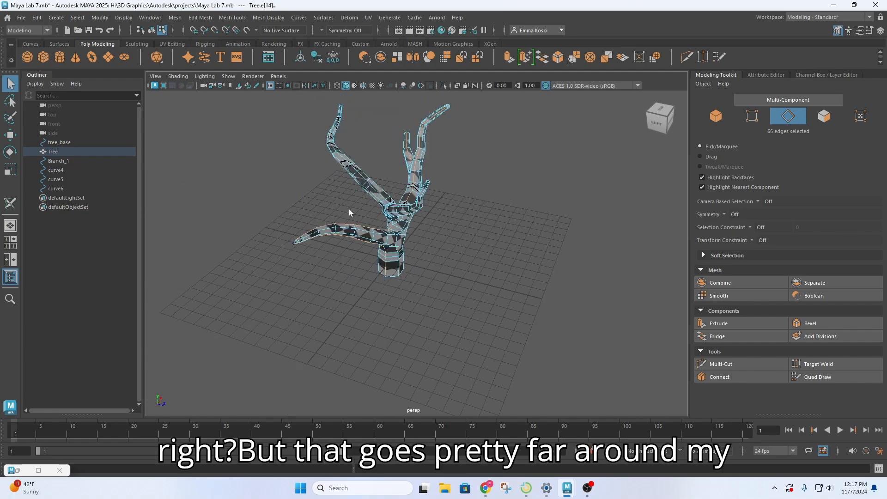
alt+drag(351, 213, 430, 231)
scroll(405, 279, up, 3)
alt+drag(403, 279, 423, 295)
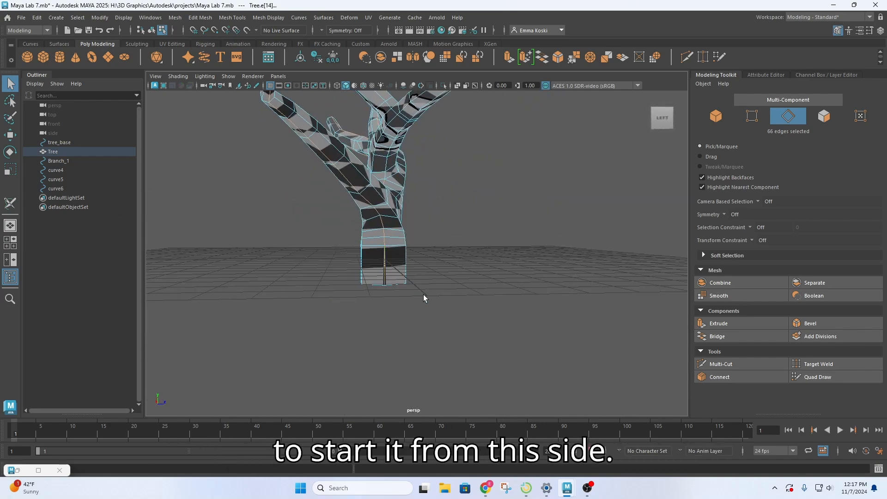
scroll(384, 259, up, 2)
scroll(371, 256, down, 2)
alt+drag(371, 256, 348, 268)
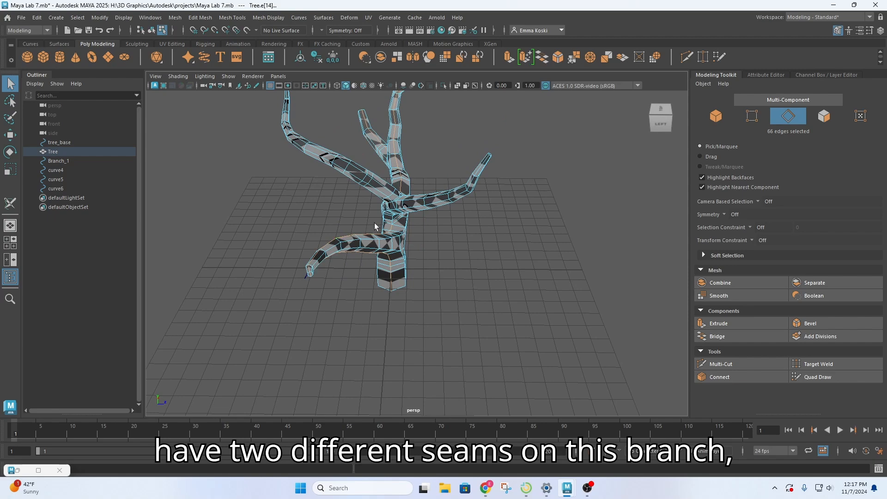
alt+drag(402, 259, 346, 212)
scroll(371, 212, up, 3)
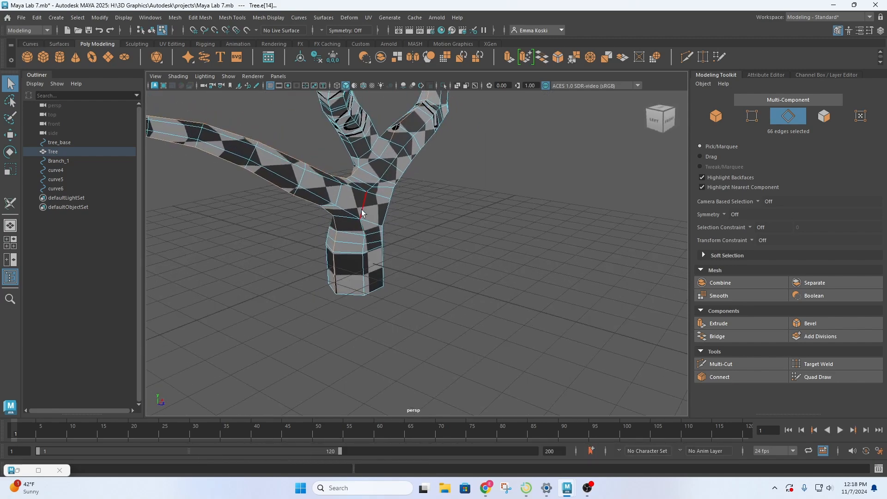
Replace the loop selection with only the vertical trunk edges from just below the low branch down to the base.
click(486, 238)
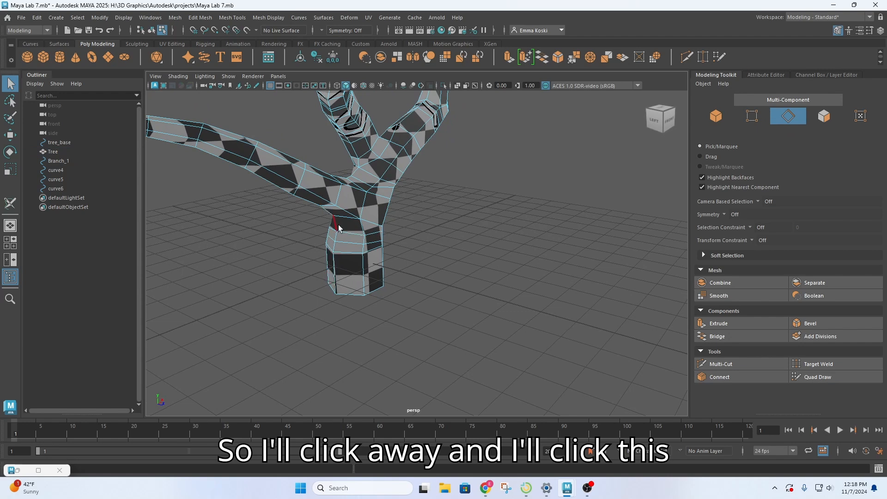
click(336, 226)
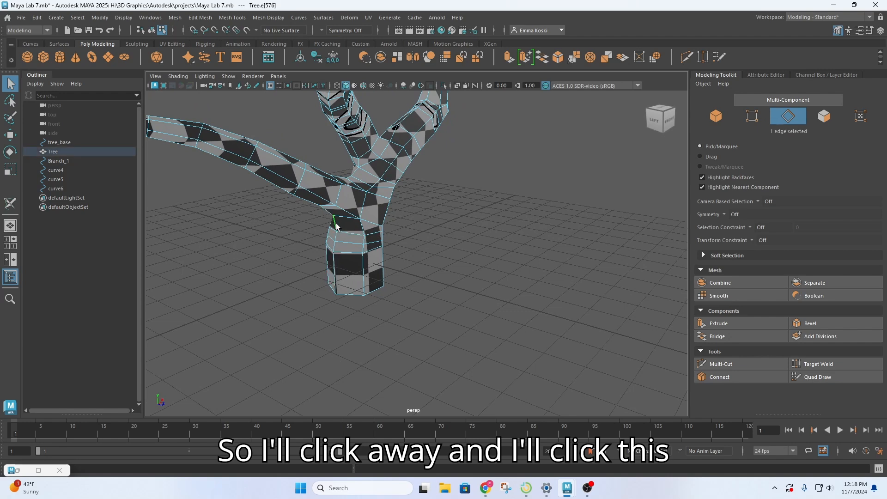
shift+double_click(338, 279)
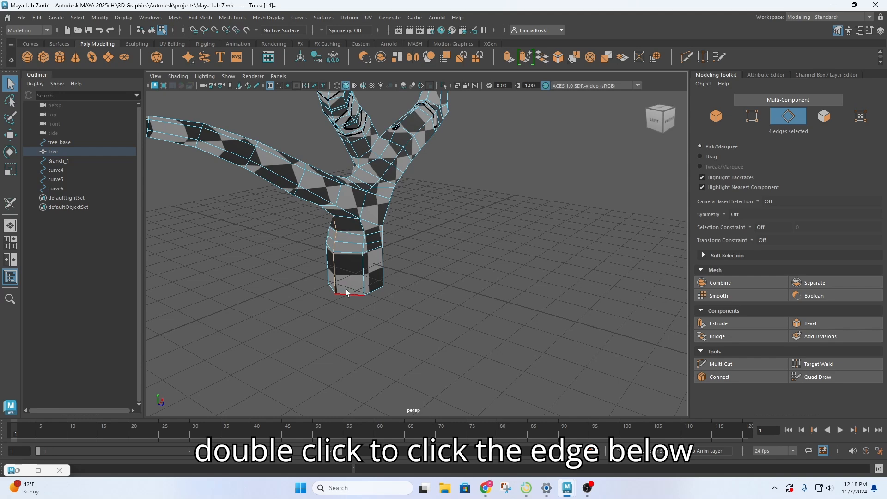
alt+drag(357, 294, 353, 204)
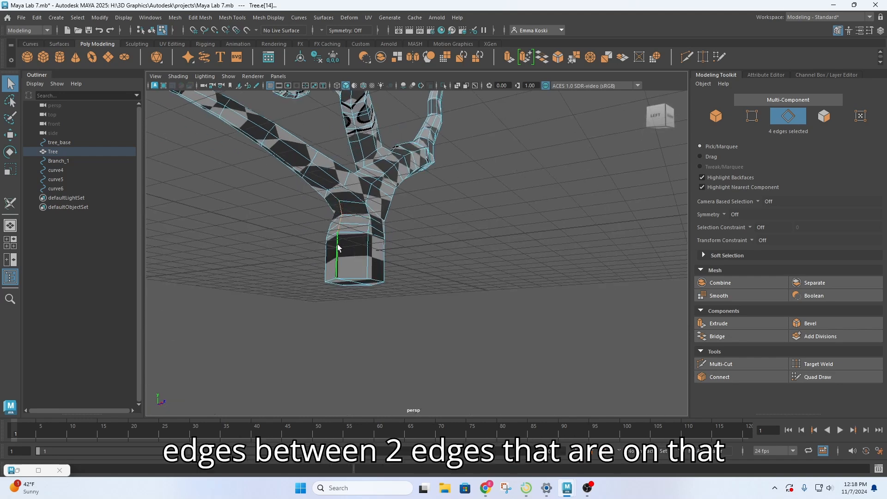
alt+drag(318, 168, 314, 201)
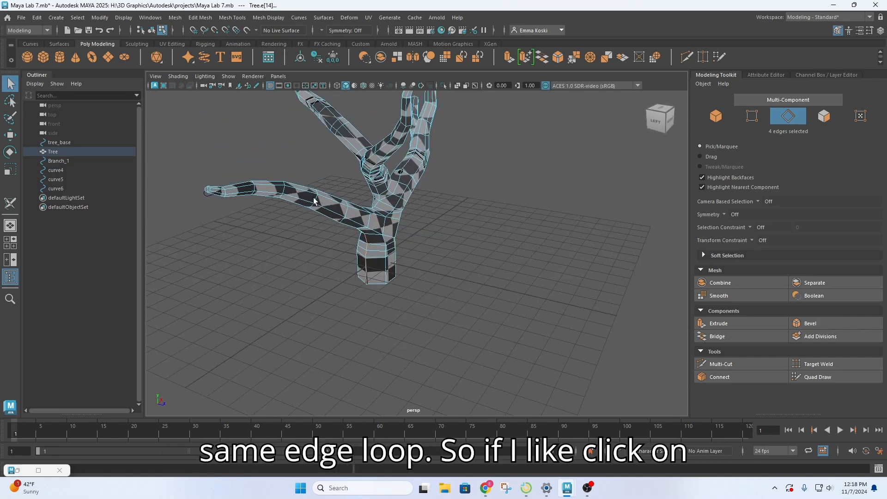
Try selecting just the edges between two edges of the same loop along the low branch, and clear the selection.
click(261, 190)
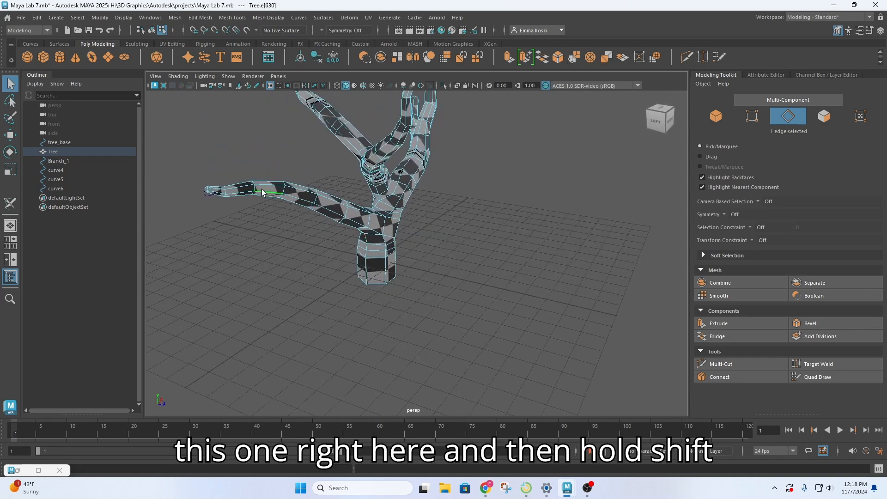
shift+click(377, 234)
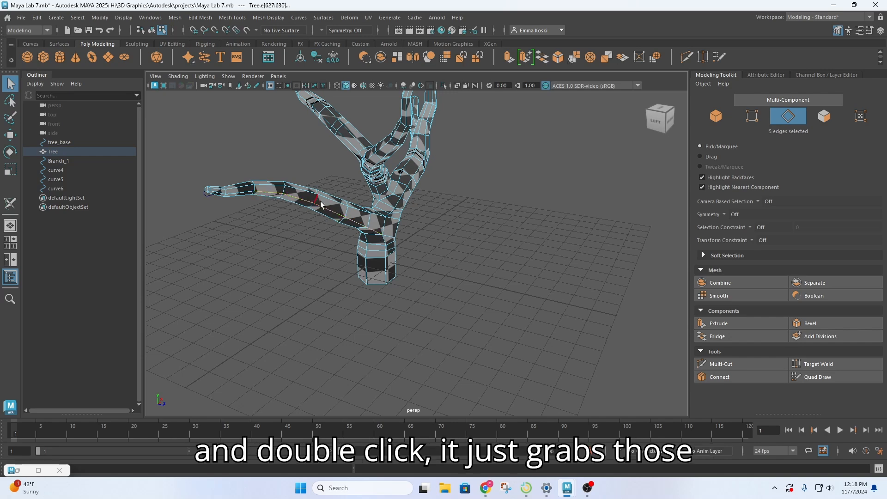
click(476, 234)
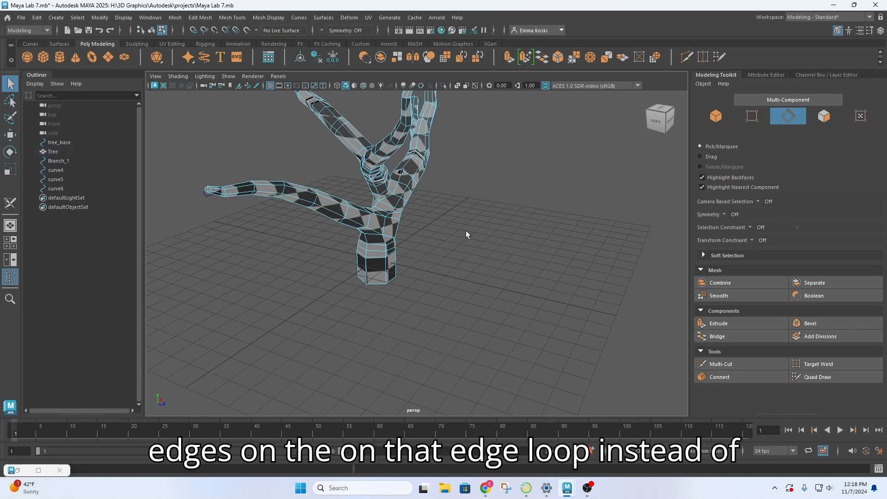
Select the entire edge loop along the side of the low branch, inspect its course, and deselect it.
double_click(357, 224)
alt+drag(438, 242, 485, 225)
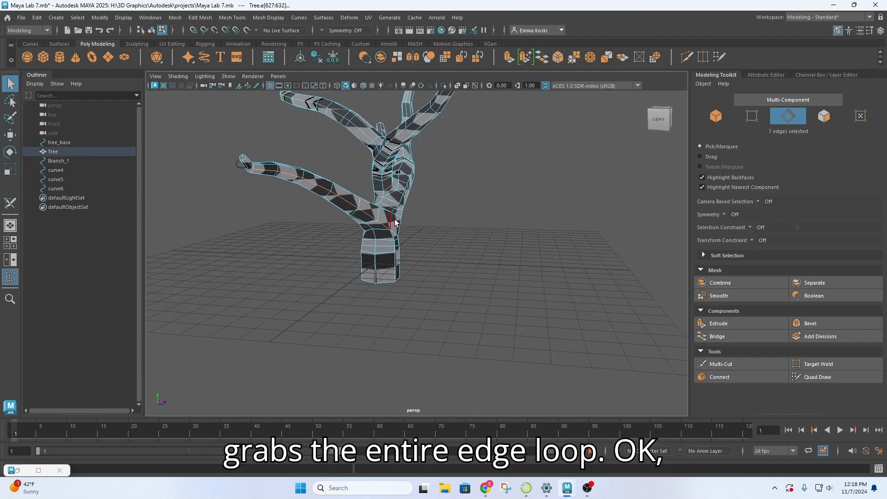
scroll(397, 220, up, 2)
scroll(428, 219, up, 1)
scroll(273, 139, up, 1)
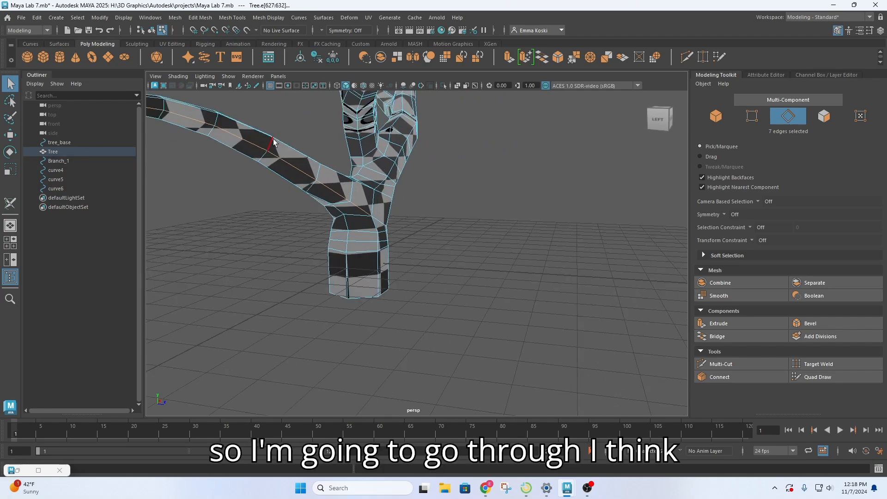
alt+drag(273, 138, 377, 243)
click(328, 303)
alt+drag(328, 303, 372, 223)
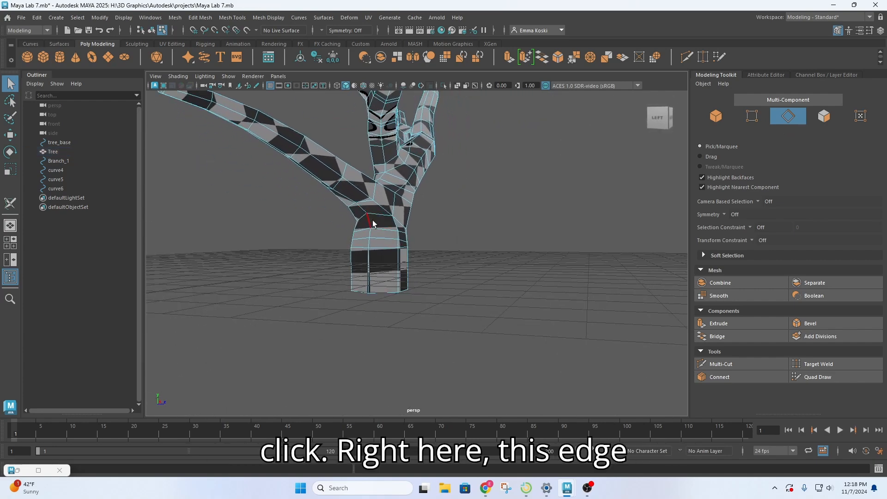
Select the continuous run of edges from the underside of the low branch down the trunk to its base.
click(364, 211)
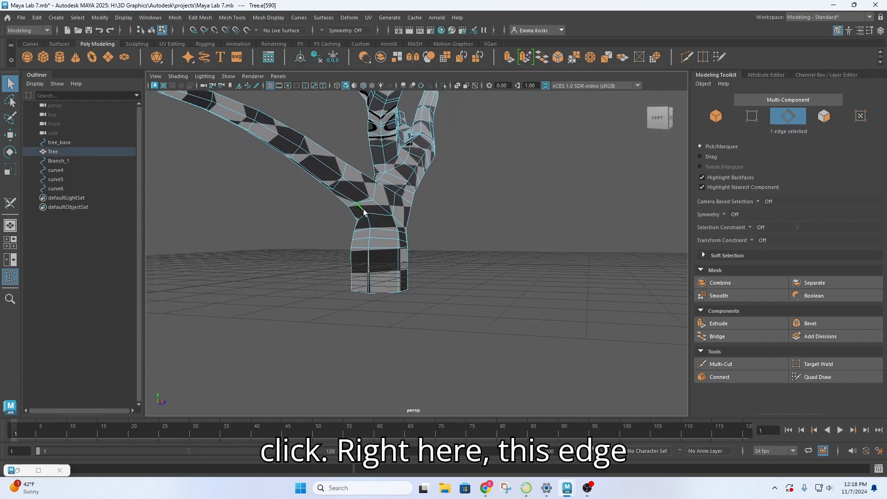
double_click(368, 277)
alt+drag(404, 228, 432, 230)
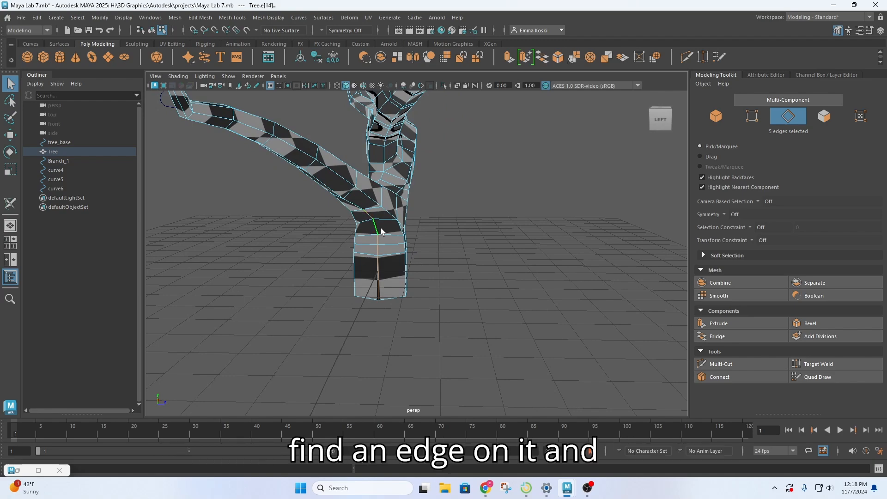
alt+drag(410, 301, 383, 270)
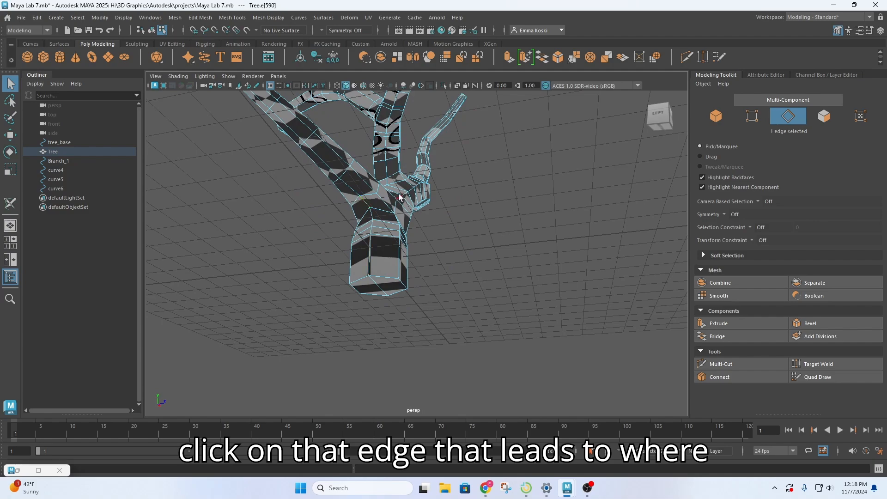
alt+drag(400, 198, 339, 191)
double_click(372, 192)
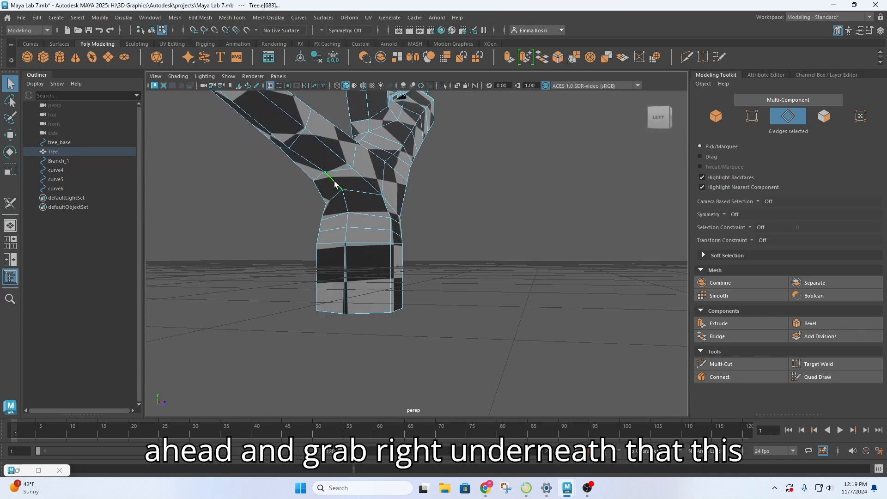
shift+double_click(345, 290)
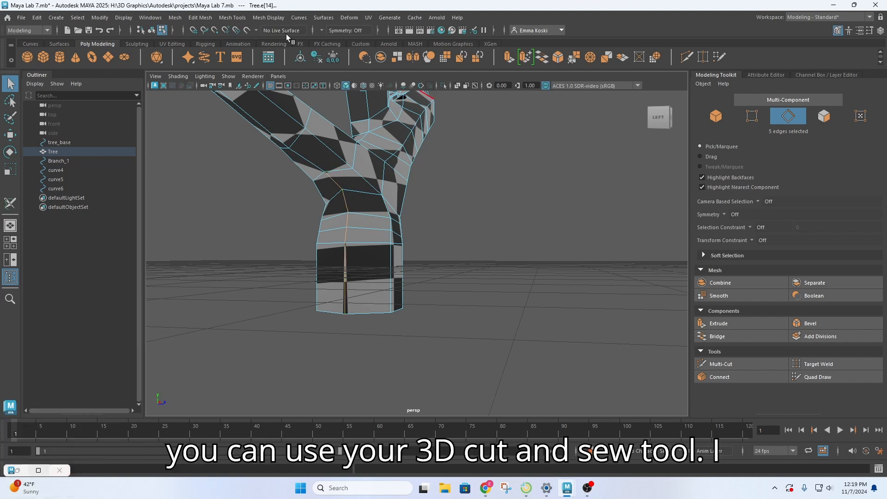
Cut a UV seam along the selected run of trunk edges with the 3D Cut and Sew UV Tool and restore the UV Editor.
click(368, 17)
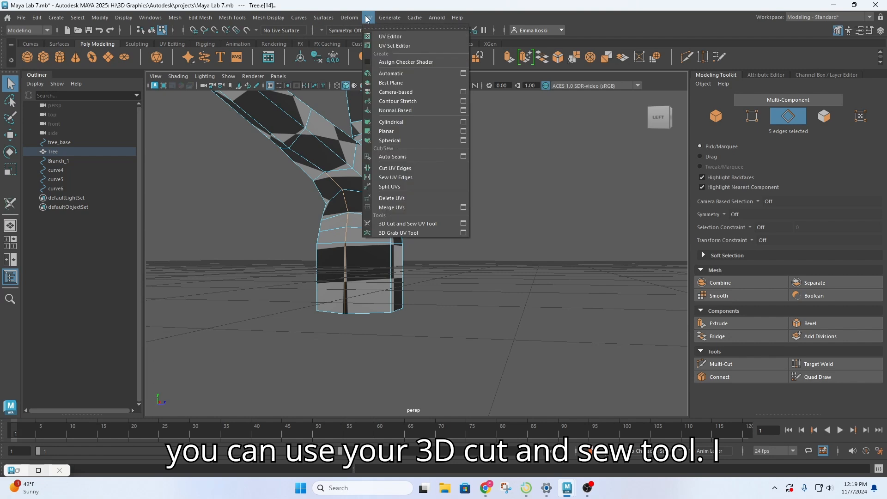
click(416, 225)
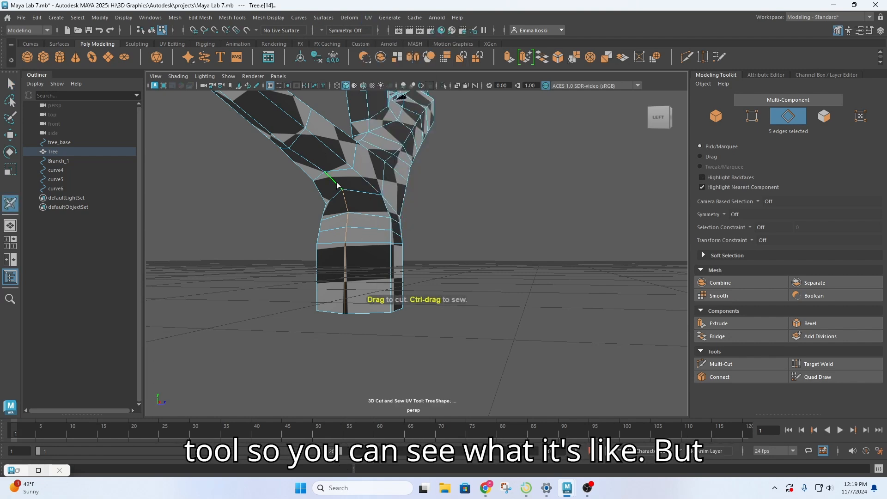
drag(343, 194, 349, 215)
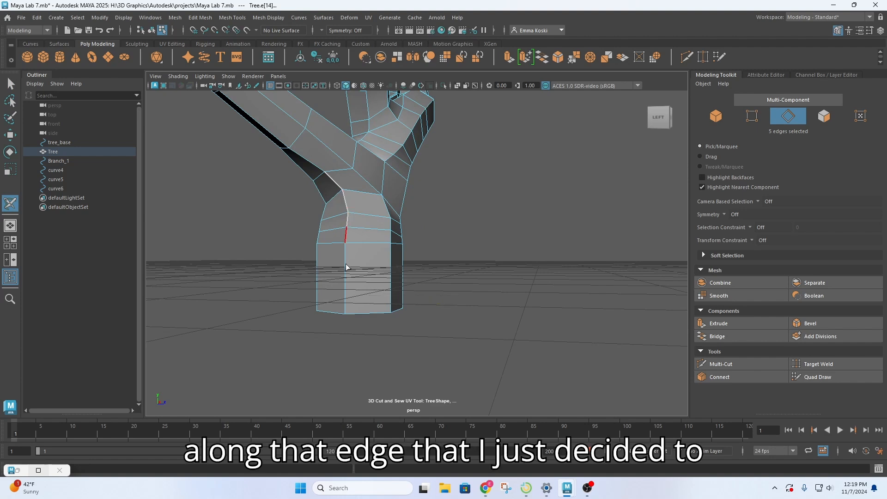
click(345, 284)
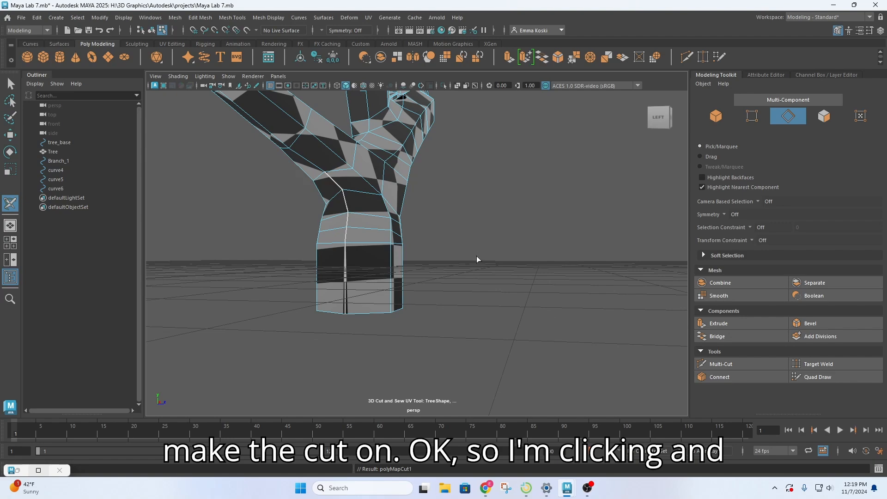
mouse_move(477, 259)
alt+mouse_down()
mouse_move(422, 251)
mouse_move(485, 220)
mouse_move(494, 254)
mouse_move(484, 260)
alt+mouse_up()
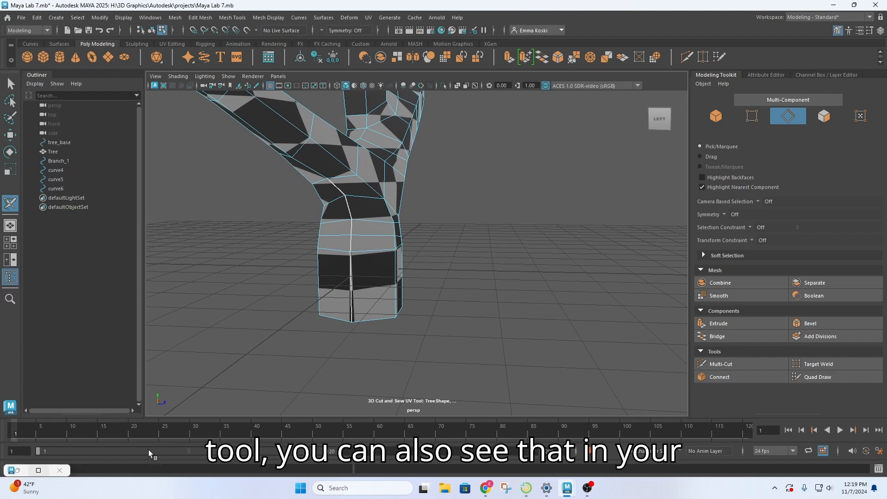
click(18, 470)
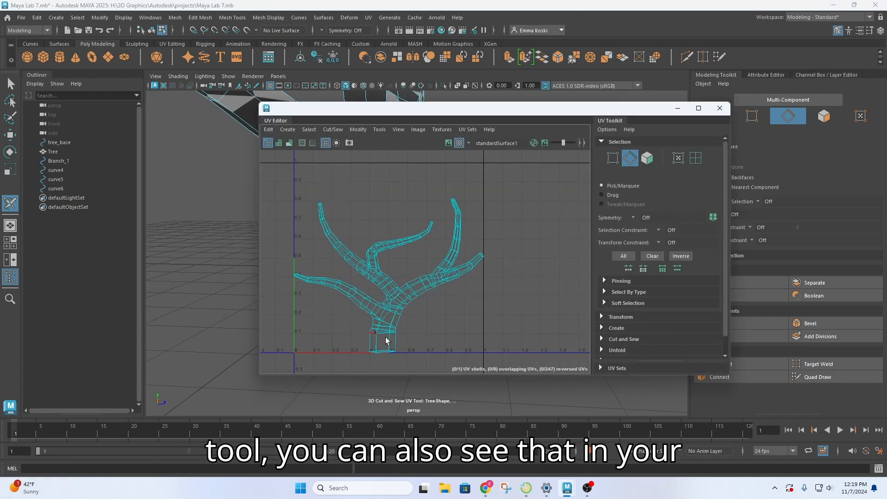
Examine the tree's UV shell in the UV Editor and minimize the editor.
scroll(432, 346, up, 5)
scroll(433, 337, down, 4)
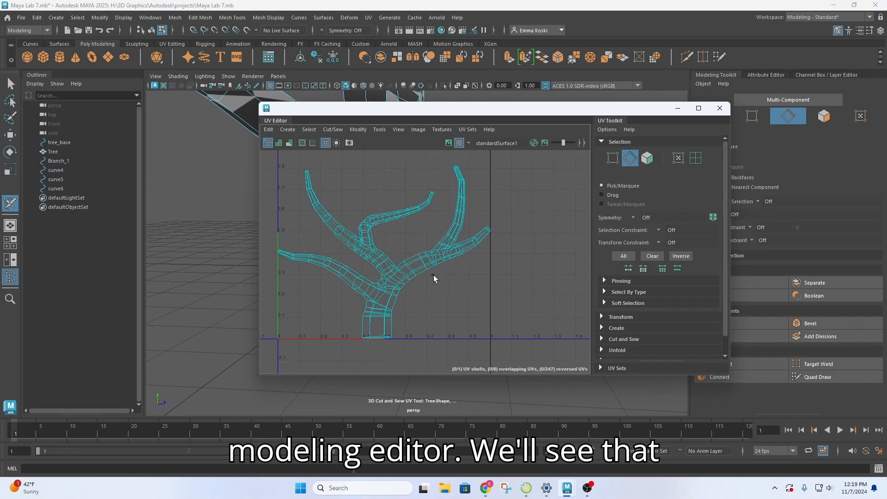
scroll(433, 275, down, 3)
click(677, 108)
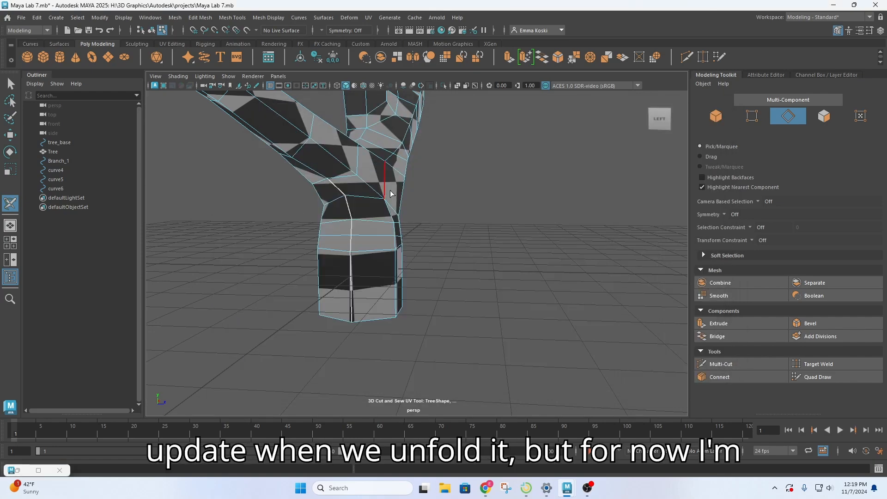
Cut a UV seam from the trunk seam up around the base of the low branch to its upper side.
alt+drag(390, 193, 538, 257)
scroll(463, 250, down, 8)
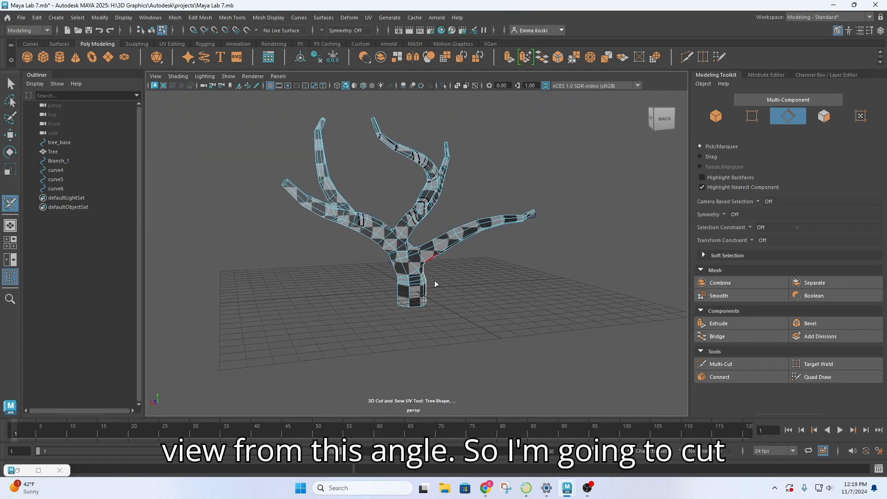
alt+drag(492, 272, 328, 268)
scroll(413, 250, up, 8)
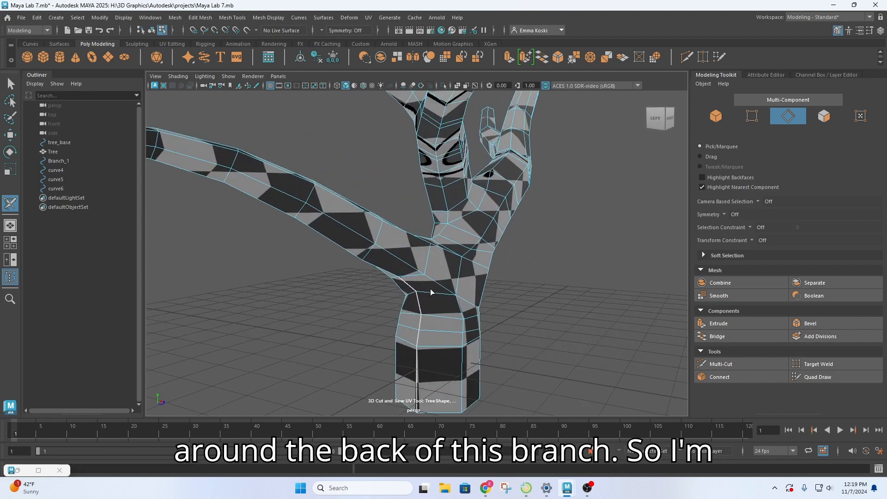
alt+drag(432, 291, 405, 376)
scroll(434, 280, down, 5)
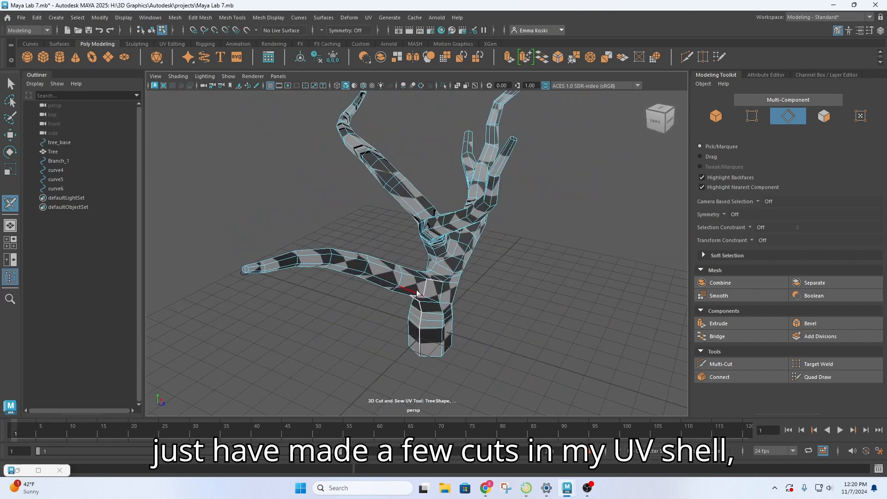
scroll(461, 281, up, 5)
alt+drag(493, 297, 428, 267)
scroll(477, 251, down, 4)
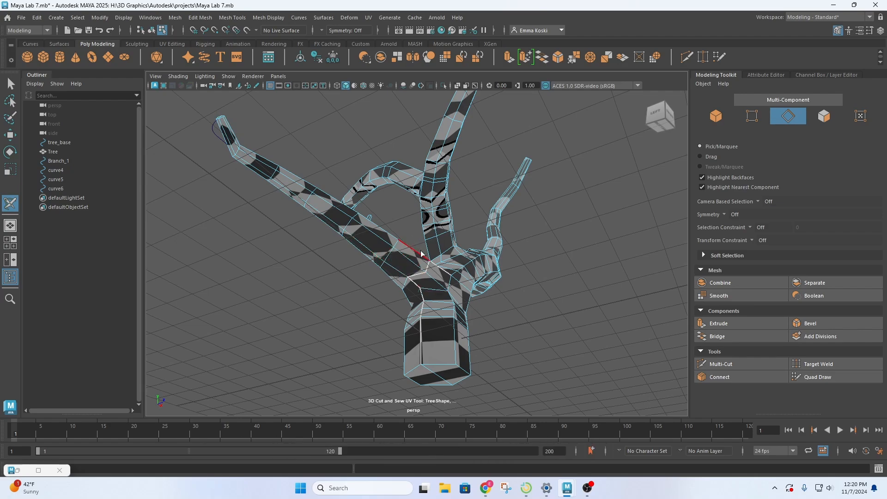
Try to cut a UV seam along the low branch's underside, and undo the cut that strays onto a neighbouring edge.
alt+drag(414, 252, 392, 332)
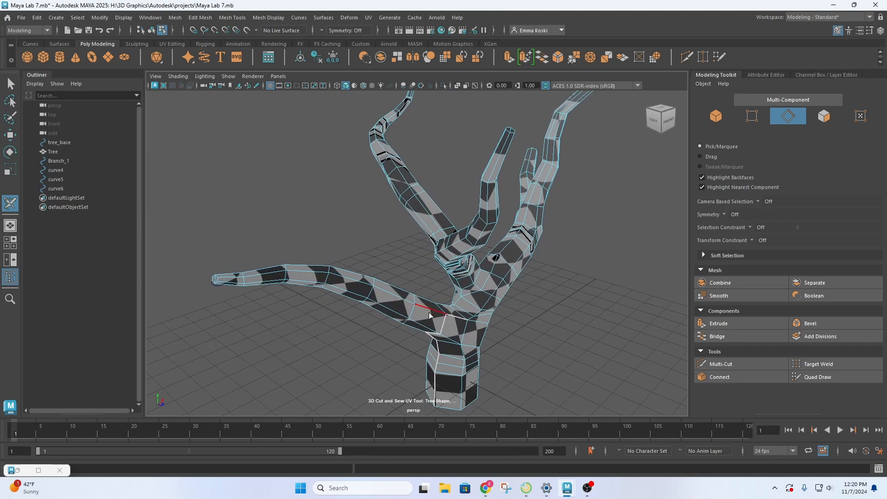
alt+drag(429, 310, 409, 304)
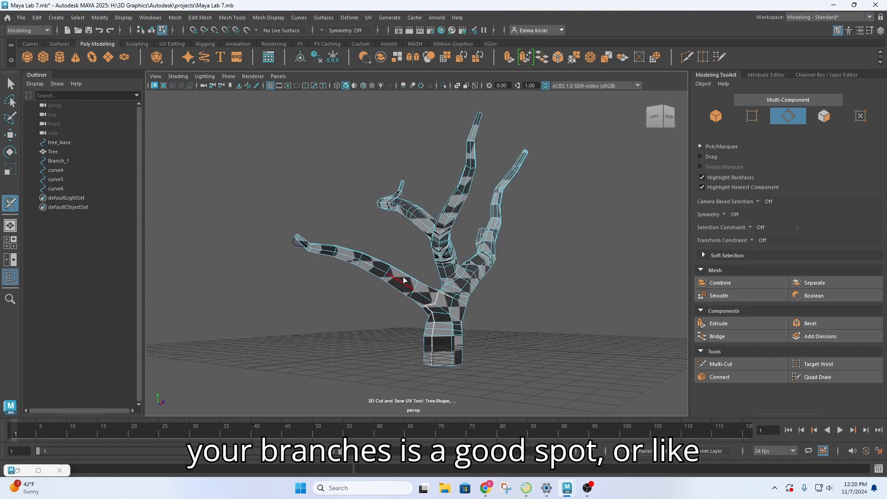
scroll(403, 280, up, 6)
mouse_move(441, 335)
alt+mouse_down()
mouse_move(431, 364)
mouse_move(437, 329)
mouse_move(467, 318)
mouse_move(266, 223)
mouse_move(380, 258)
alt+mouse_up()
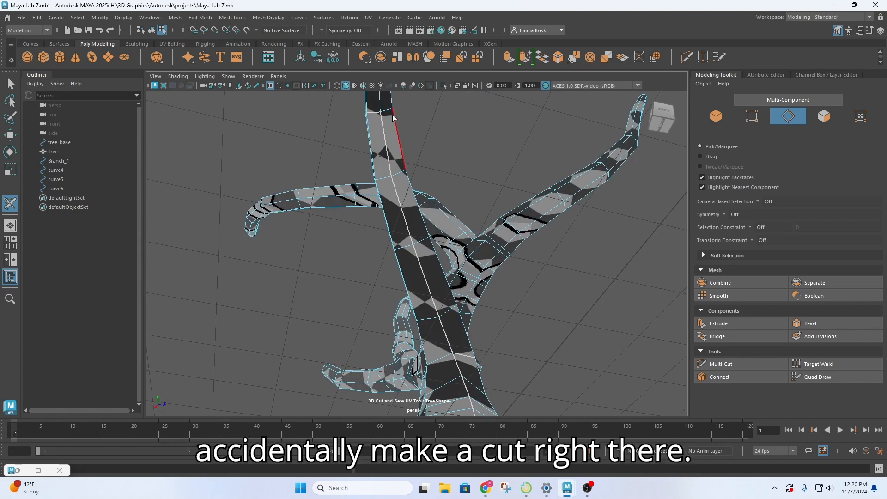
alt+drag(389, 135, 374, 270)
key(ctrl+z)
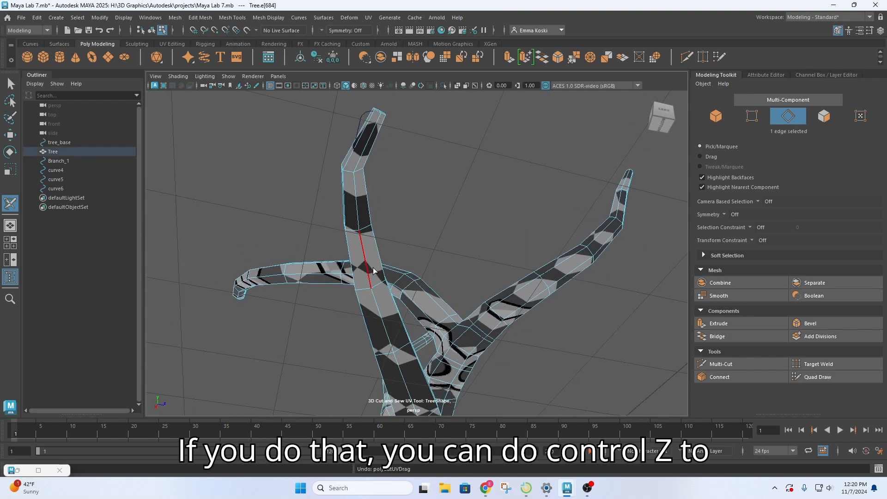
Cut a UV seam along the edge loop on the low branch's underside, from its base out to the tip.
alt+drag(393, 313, 420, 249)
drag(481, 329, 399, 230)
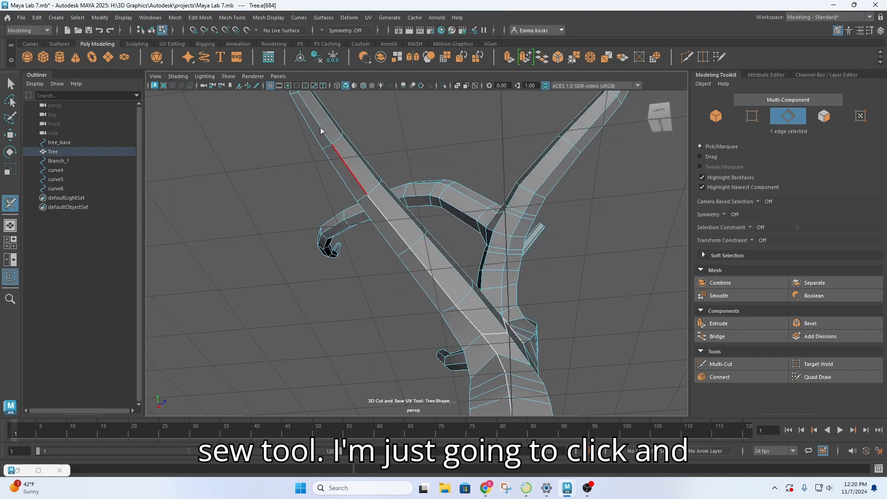
drag(320, 131, 311, 110)
alt+middle_drag(352, 131, 389, 288)
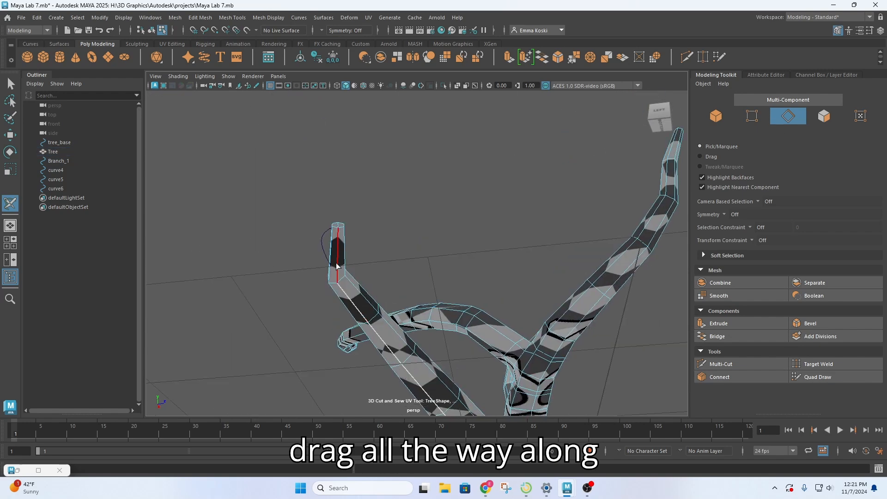
mouse_move(337, 266)
mouse_down()
mouse_move(332, 244)
mouse_move(338, 259)
mouse_up()
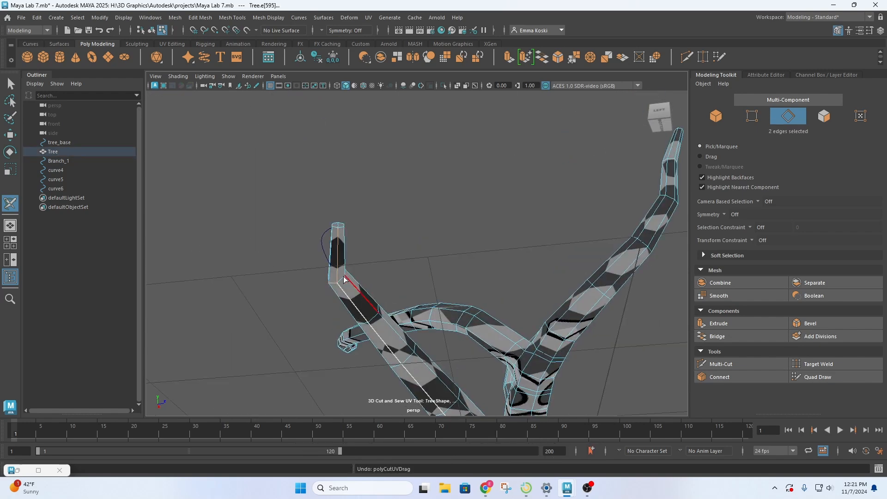
click(339, 267)
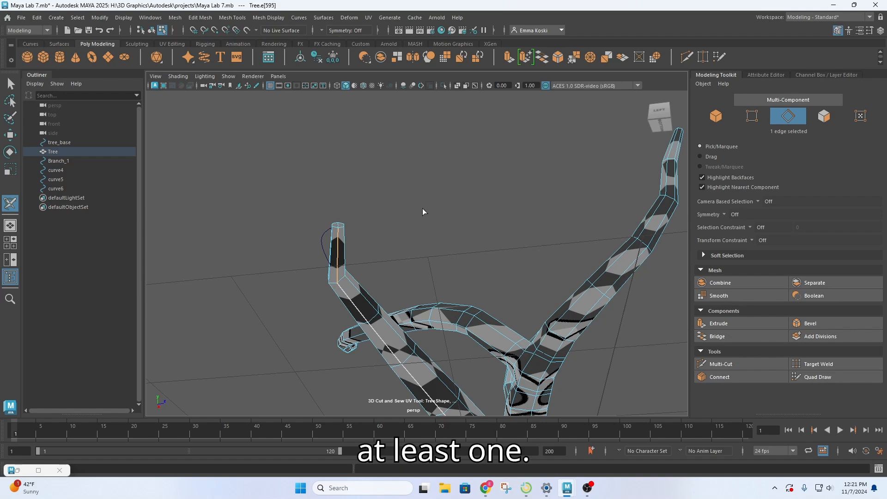
alt+drag(368, 248, 353, 322)
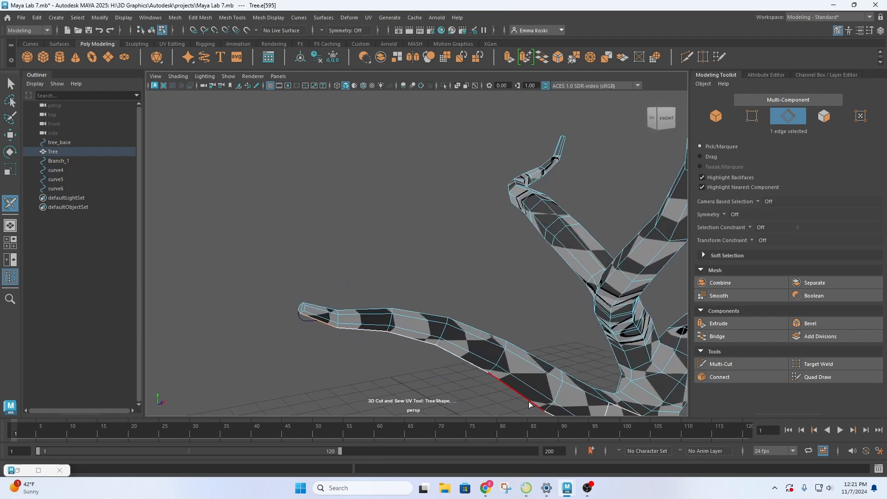
alt+drag(530, 405, 584, 322)
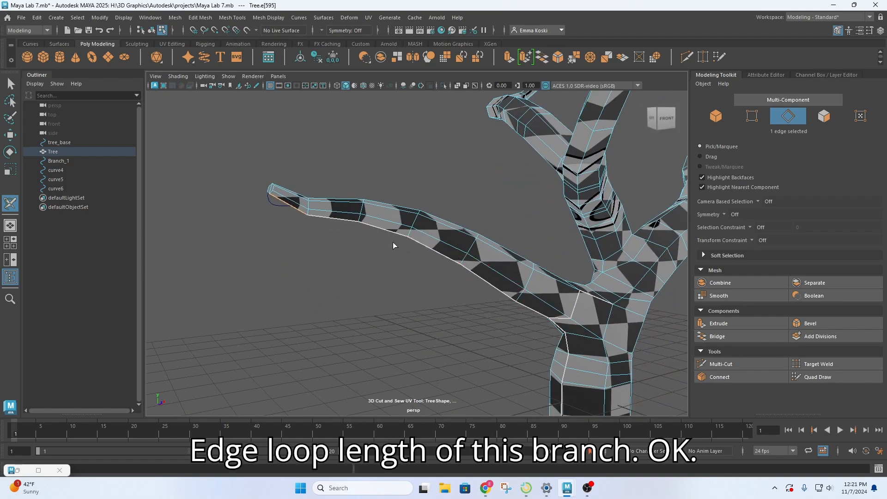
Cut a UV seam around the low branch's end cap, leaving one edge connected.
mouse_move(261, 192)
alt+mouse_down()
mouse_move(307, 163)
mouse_move(352, 174)
mouse_move(250, 259)
mouse_move(255, 275)
mouse_move(314, 296)
mouse_move(293, 277)
mouse_move(293, 184)
mouse_move(283, 214)
mouse_move(267, 184)
alt+mouse_up()
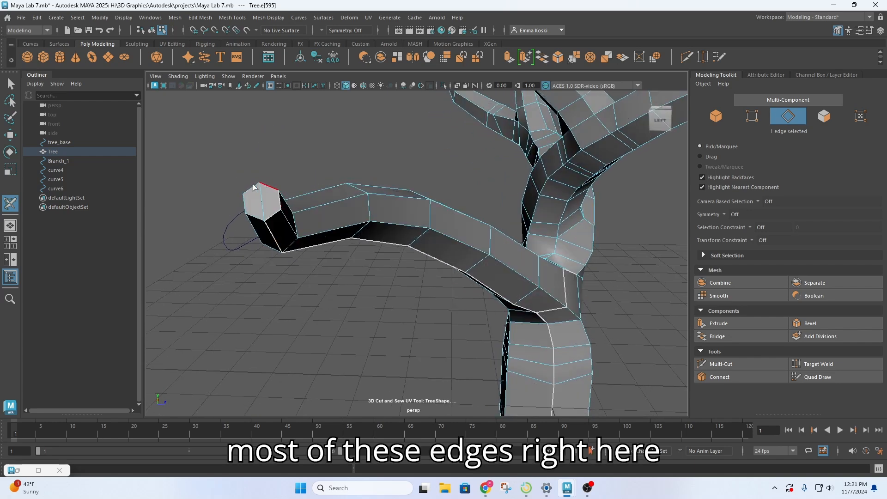
click(246, 208)
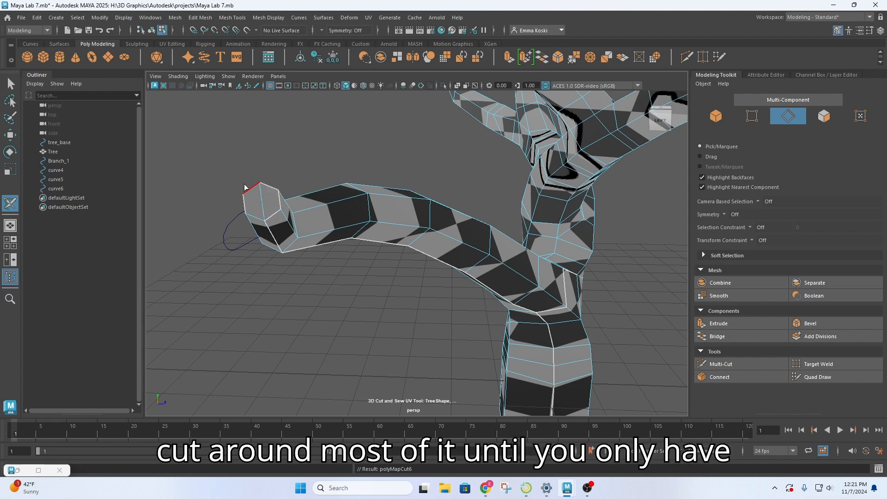
scroll(274, 230, down, 3)
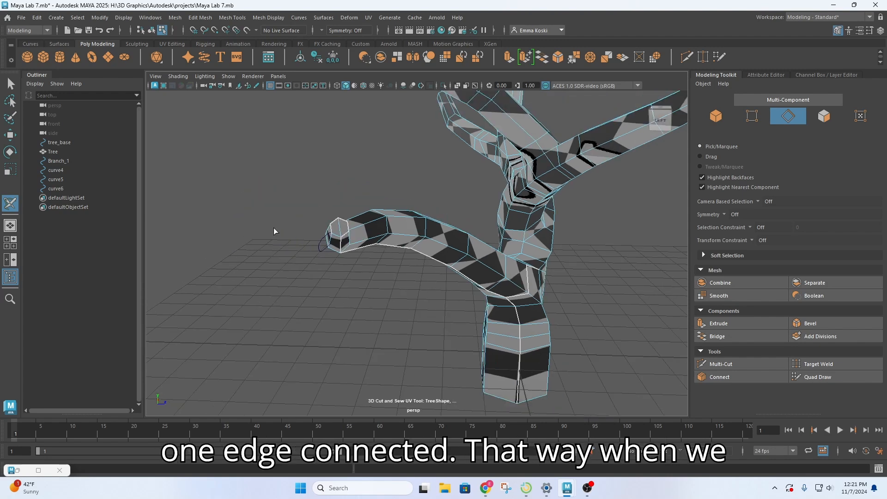
alt+drag(404, 289, 379, 321)
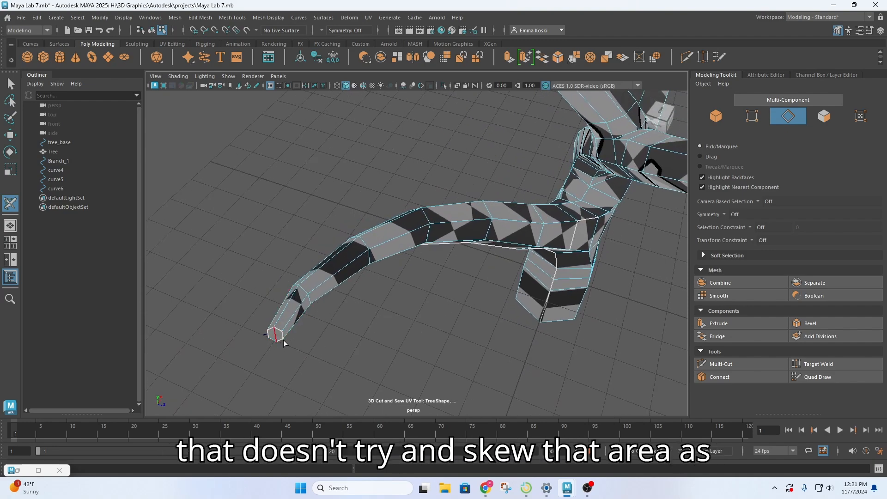
alt+drag(284, 342, 371, 293)
alt+middle_drag(571, 323, 481, 281)
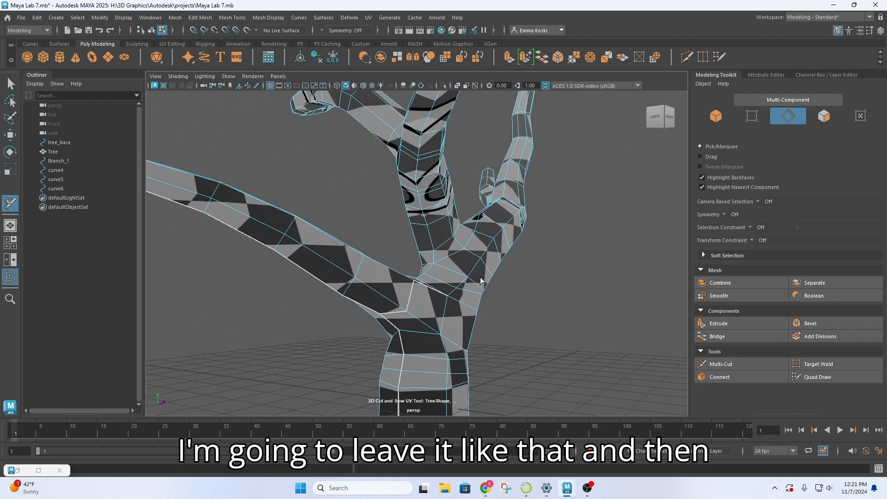
Continue the UV seam from the low branch's base across the fork and onto the underside of the next branch.
alt+drag(481, 281, 366, 292)
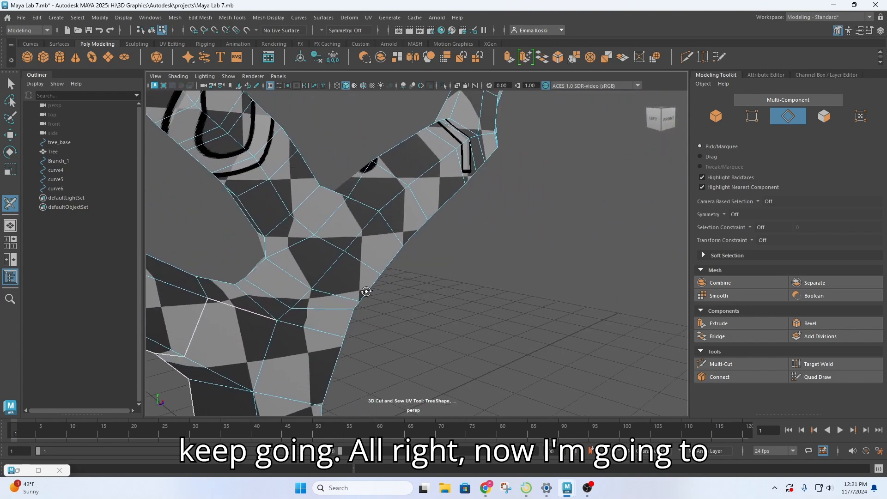
click(369, 17)
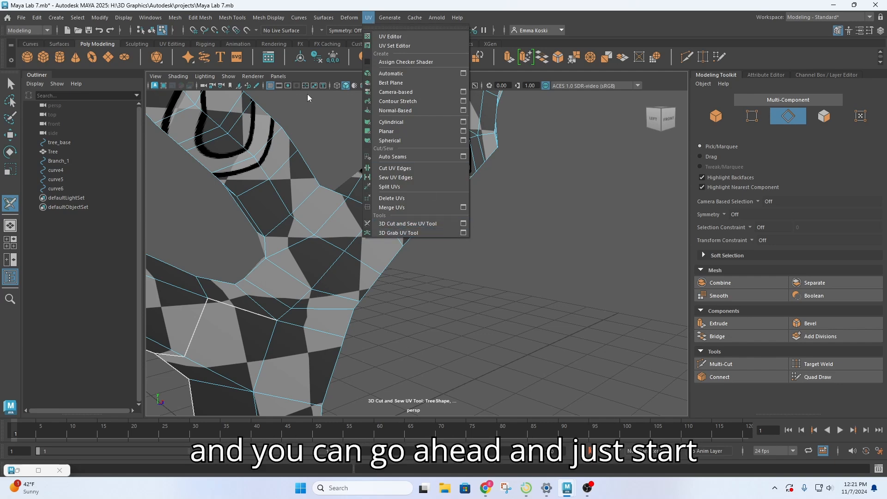
click(369, 5)
scroll(307, 305, down, 3)
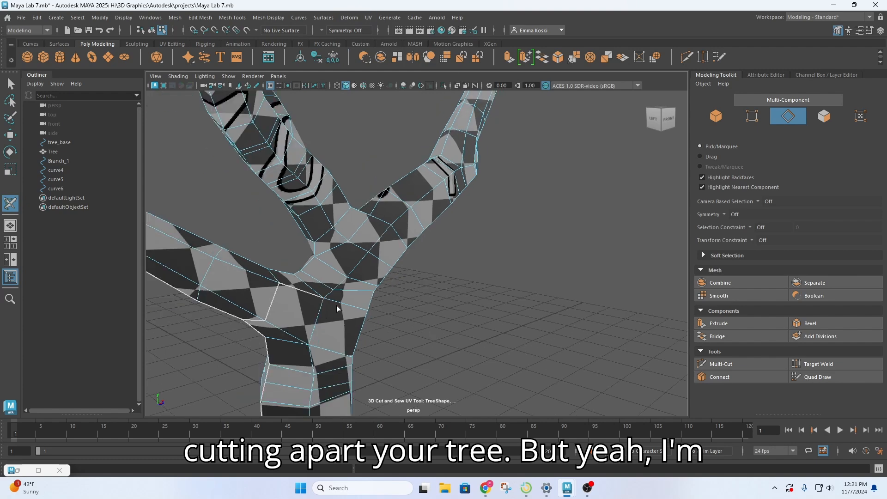
alt+drag(336, 305, 313, 305)
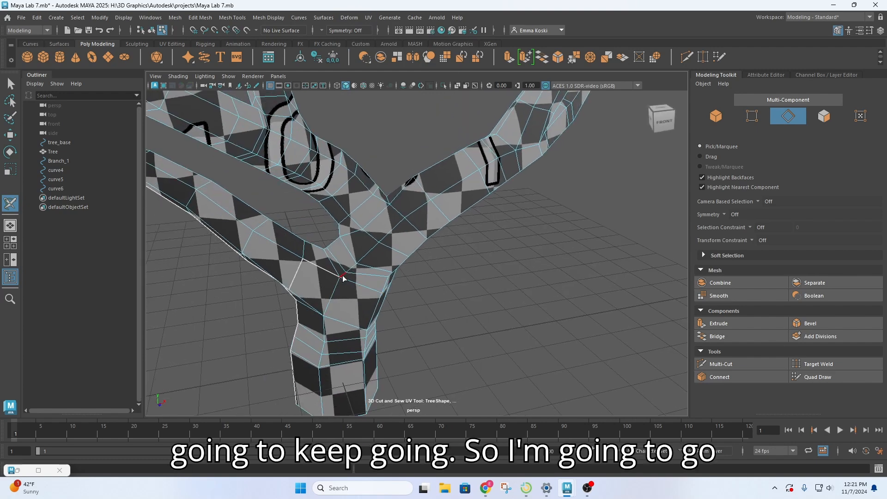
mouse_move(342, 277)
mouse_down()
mouse_move(377, 244)
mouse_move(355, 222)
mouse_up()
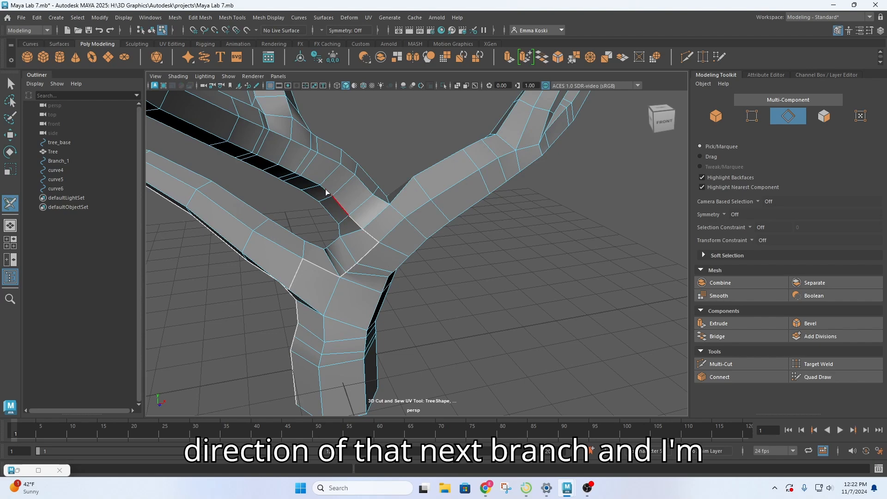
drag(326, 192, 308, 180)
scroll(334, 215, down, 4)
alt+drag(383, 243, 352, 213)
scroll(371, 215, up, 3)
scroll(370, 215, up, 3)
alt+middle_drag(317, 172, 394, 227)
drag(389, 229, 347, 204)
Examine the new seam's course along the second branch and around the small side branch's junction.
alt+drag(428, 296, 540, 305)
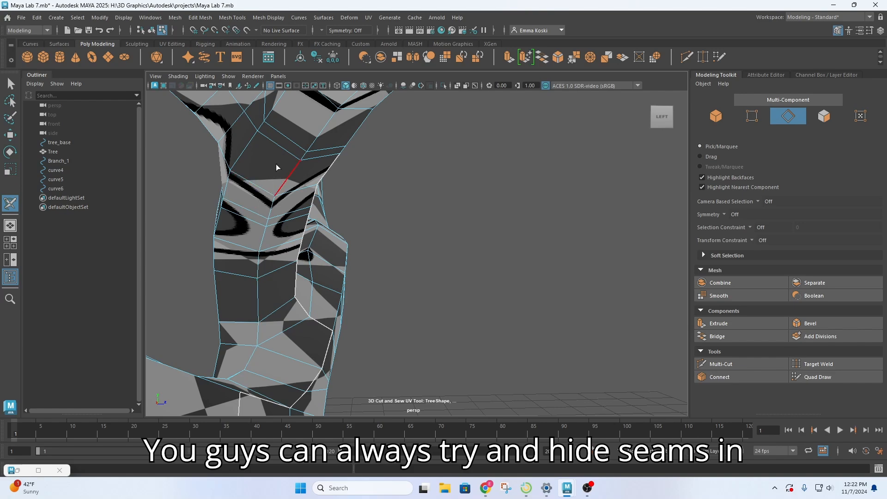
scroll(262, 333, down, 5)
alt+drag(352, 323, 334, 307)
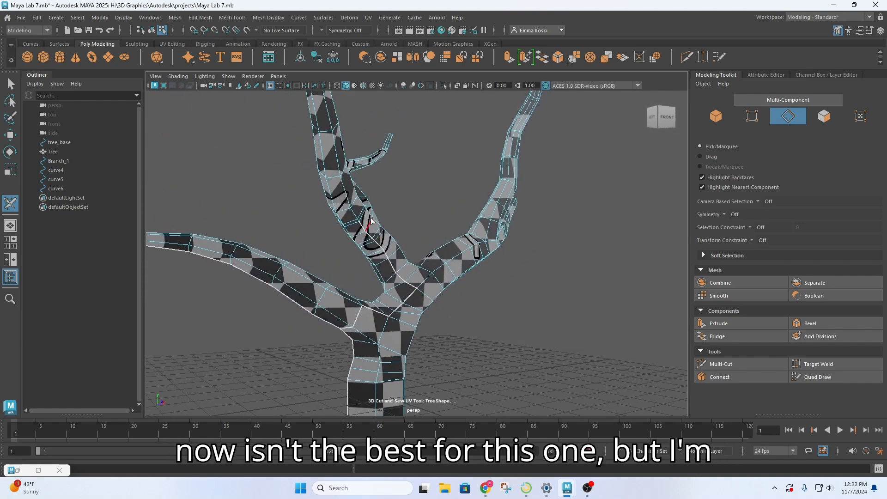
scroll(384, 215, up, 2)
alt+drag(458, 190, 400, 177)
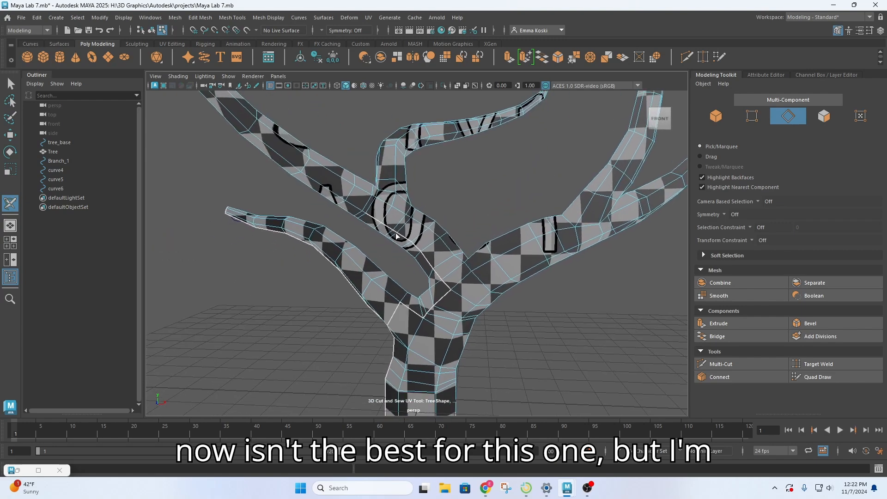
scroll(399, 177, up, 3)
scroll(400, 177, down, 3)
alt+drag(426, 289, 466, 268)
scroll(403, 236, up, 3)
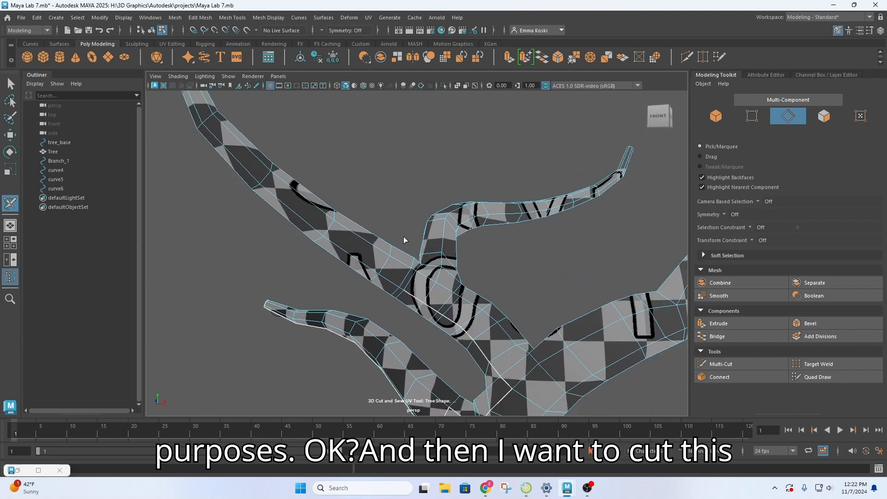
Extend the UV seam along the second branch's underside, past the side branch, toward its tip.
alt+middle_drag(403, 236, 478, 268)
scroll(466, 314, down, 1)
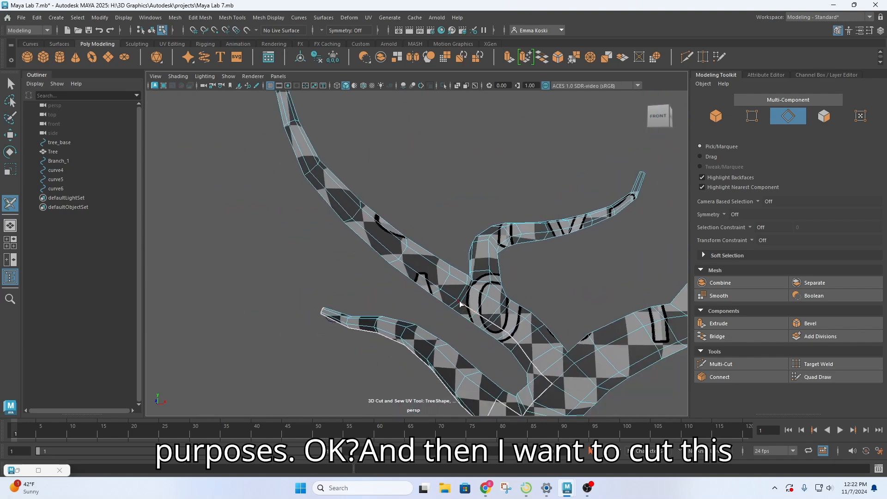
drag(459, 304, 448, 297)
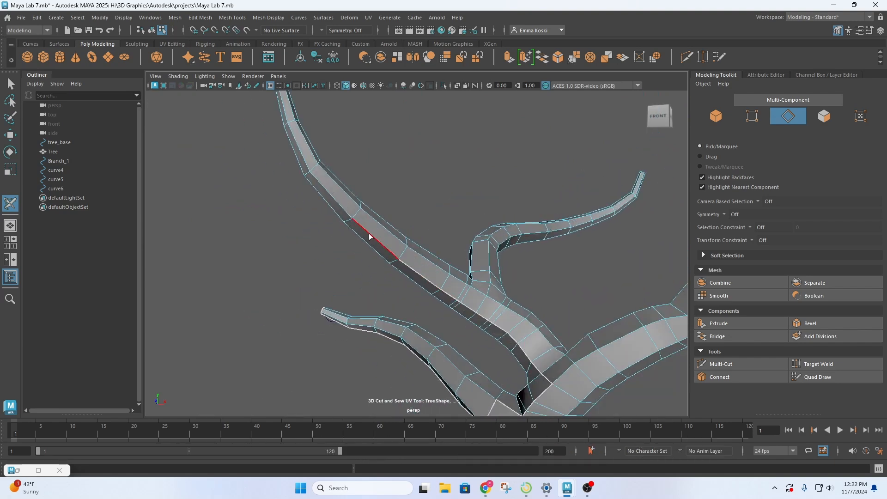
drag(327, 186, 326, 184)
alt+middle_drag(328, 174, 423, 298)
drag(393, 285, 376, 194)
Try to cut a UV seam around the second branch's end cap except for one edge, and undo the cut.
scroll(376, 196, up, 5)
alt+drag(331, 173, 292, 308)
drag(354, 306, 363, 276)
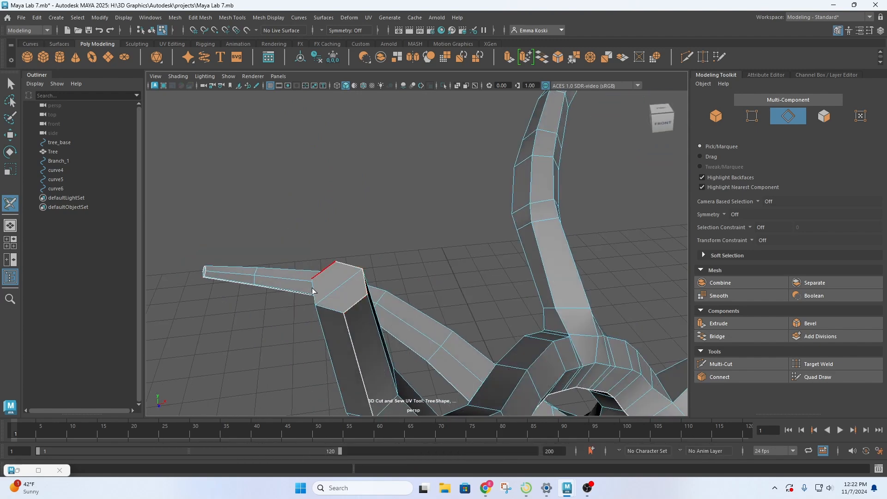
mouse_move(313, 291)
mouse_down()
mouse_move(316, 300)
mouse_move(272, 327)
mouse_move(215, 329)
mouse_up()
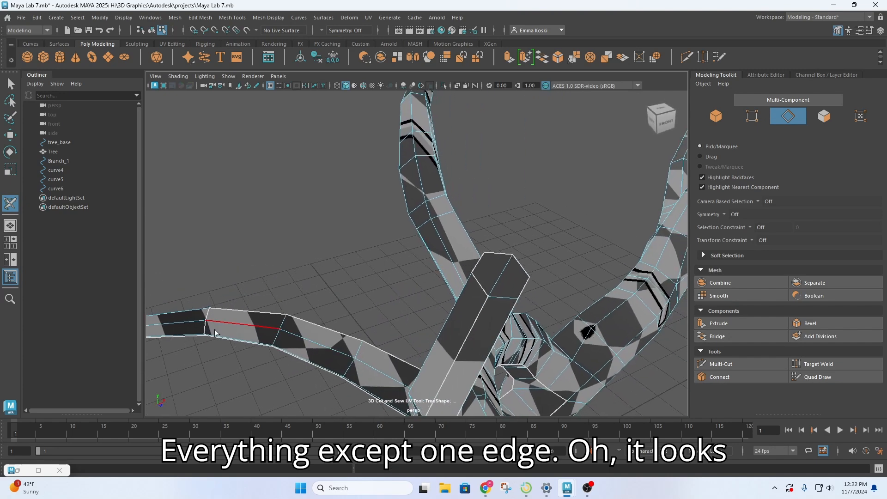
key(ctrl+z)
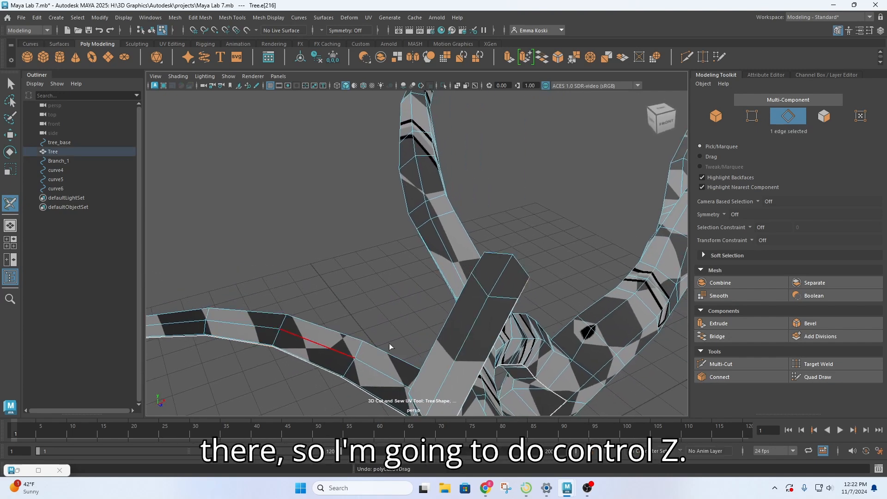
Undo the remaining cap cut and recut the UV seam around the second branch's end cap.
key(ctrl+z)
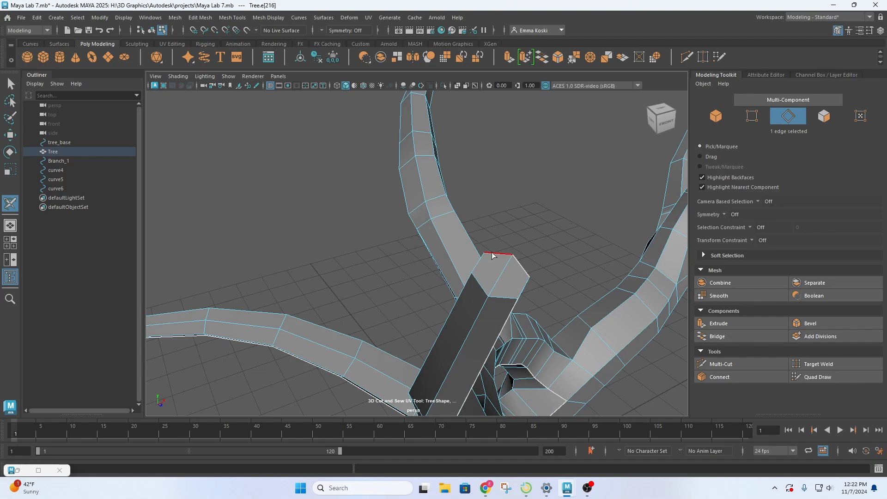
click(492, 253)
drag(478, 259, 482, 287)
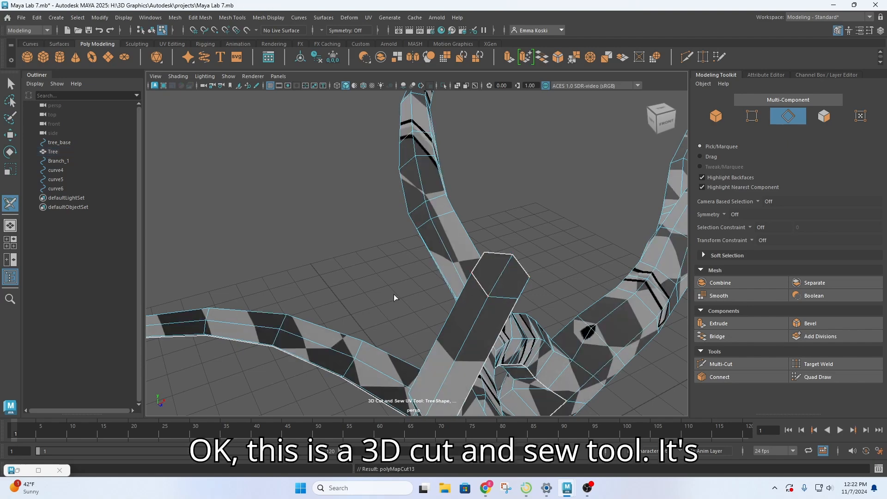
Start a UV seam from the existing cut at the upper fork and run it up the third branch.
scroll(393, 295, down, 3)
alt+drag(540, 308, 475, 317)
scroll(372, 313, down, 4)
alt+drag(561, 365, 531, 259)
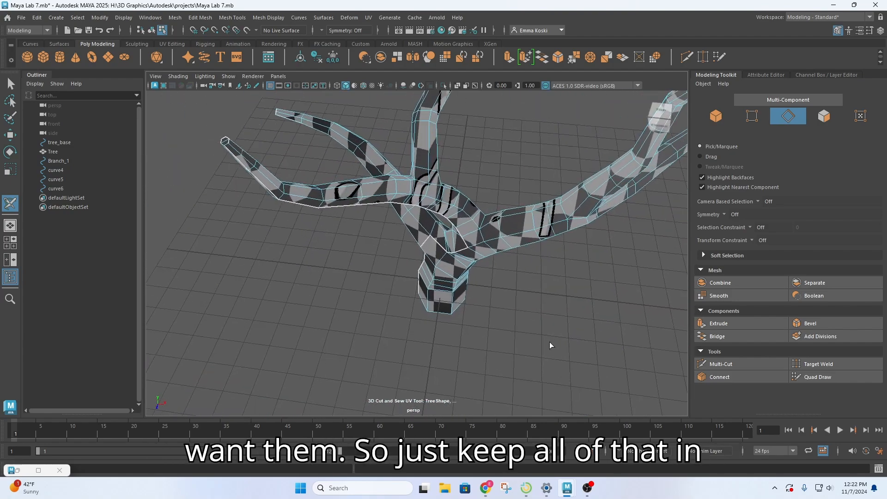
alt+middle_drag(531, 258, 496, 329)
alt+drag(496, 329, 394, 281)
scroll(374, 350, up, 2)
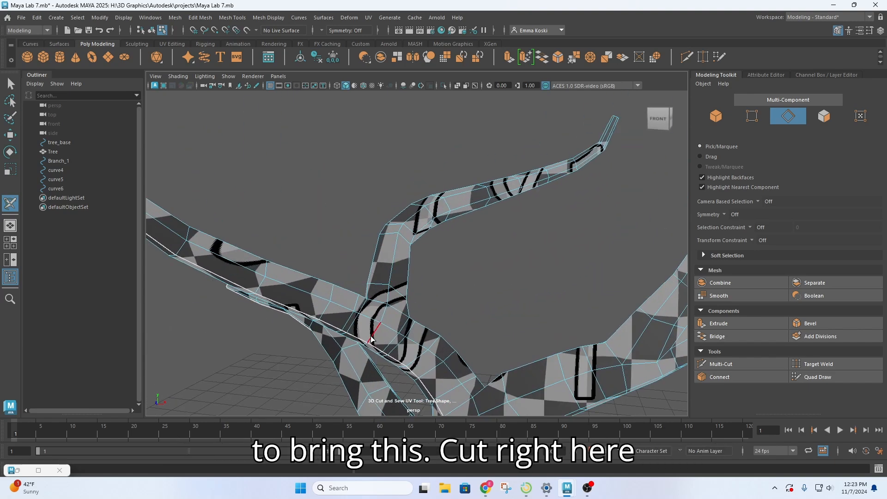
mouse_move(370, 339)
mouse_down()
mouse_move(382, 316)
mouse_move(377, 289)
mouse_move(327, 254)
mouse_move(433, 324)
mouse_move(546, 271)
mouse_move(463, 229)
mouse_move(561, 259)
mouse_up()
Extend the third branch's UV seam along its length toward the bend near the tip.
scroll(433, 324, down, 5)
scroll(439, 244, up, 3)
alt+drag(439, 243, 560, 250)
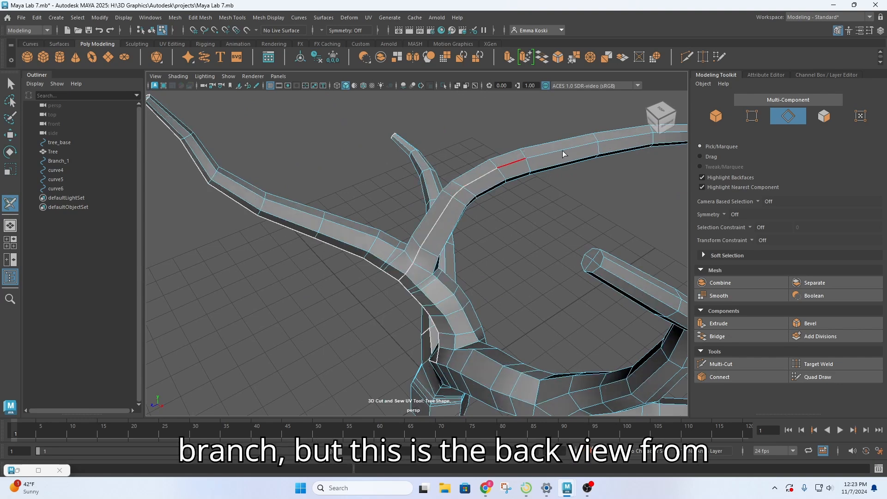
drag(563, 154, 583, 147)
alt+middle_drag(594, 182, 337, 275)
click(348, 236)
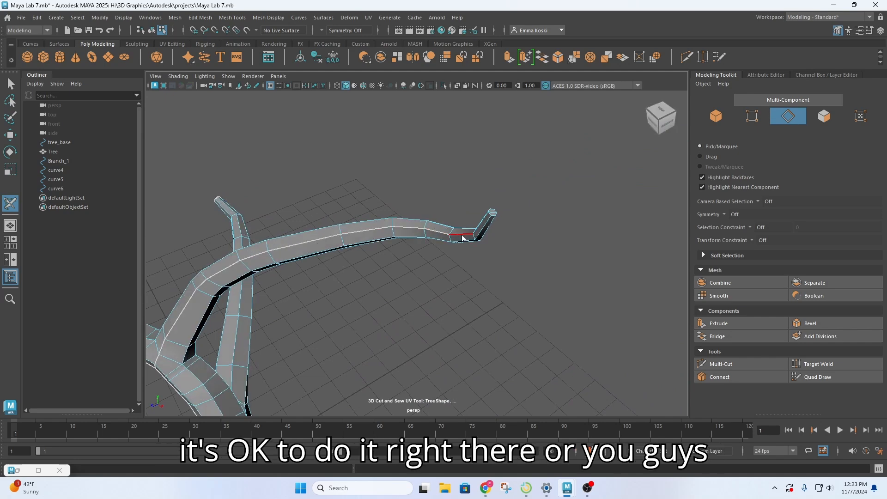
Finish the third branch's UV seam up to its tip and cut around its end cap.
mouse_move(462, 238)
alt+mouse_down()
mouse_move(578, 232)
mouse_move(451, 162)
mouse_move(510, 139)
mouse_move(465, 248)
alt+mouse_up()
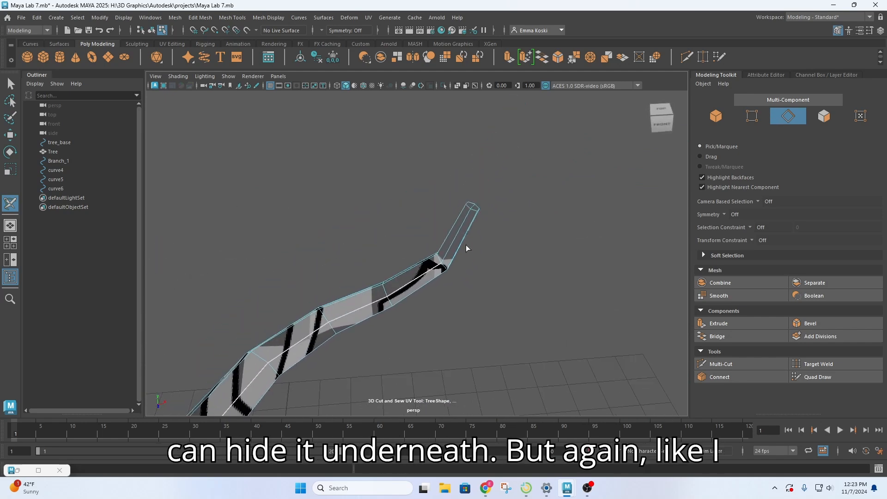
alt+drag(512, 286, 277, 240)
scroll(418, 300, down, 3)
alt+drag(464, 281, 487, 290)
scroll(408, 251, up, 4)
scroll(406, 330, down, 4)
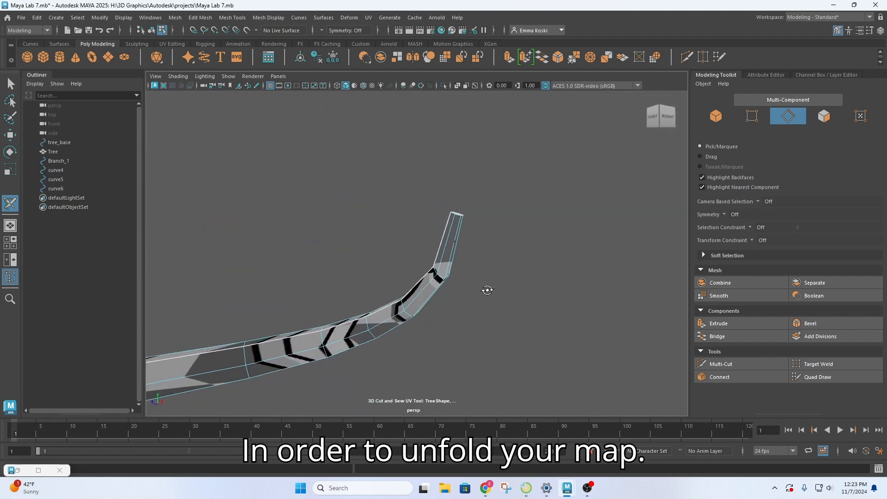
Cut a UV seam crosswise around the base of the third branch, starting from its lengthwise seam.
alt+drag(502, 329, 271, 281)
alt+middle_drag(272, 281, 425, 229)
scroll(425, 237, up, 4)
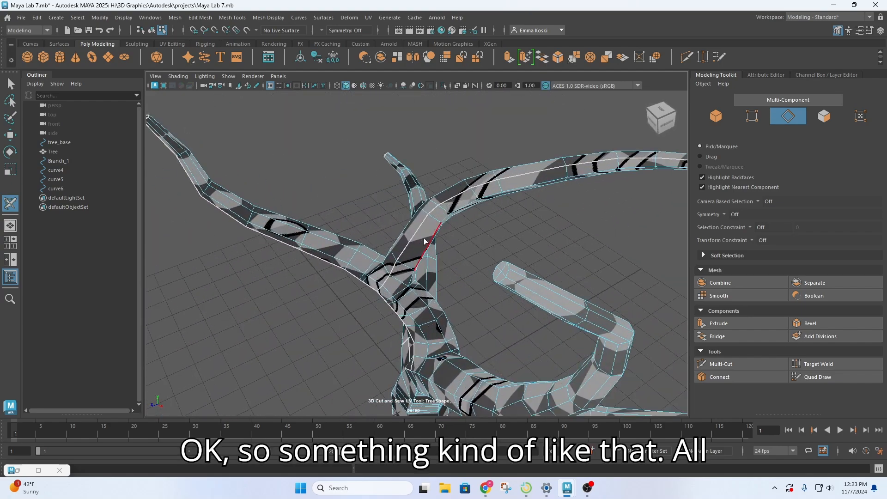
alt+drag(384, 294, 652, 345)
scroll(395, 310, down, 3)
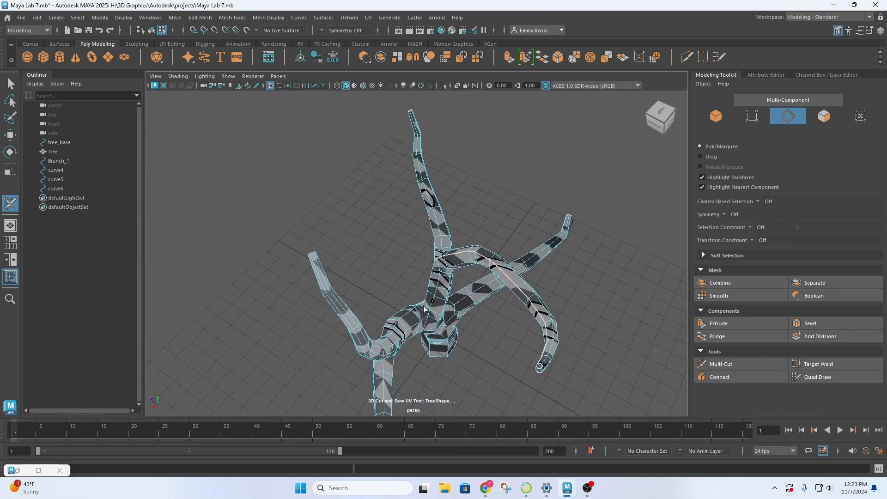
alt+drag(424, 310, 350, 279)
scroll(454, 283, up, 4)
alt+drag(454, 283, 462, 332)
scroll(462, 332, up, 3)
alt+middle_drag(462, 332, 359, 249)
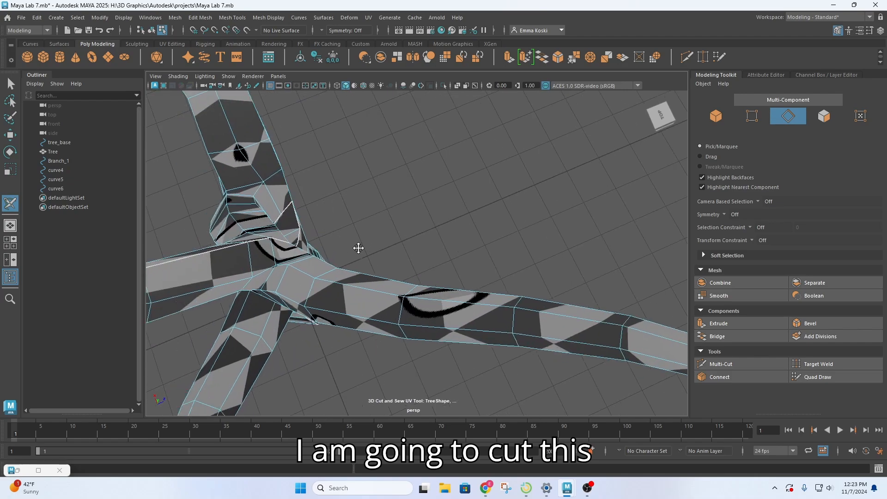
alt+drag(359, 248, 452, 260)
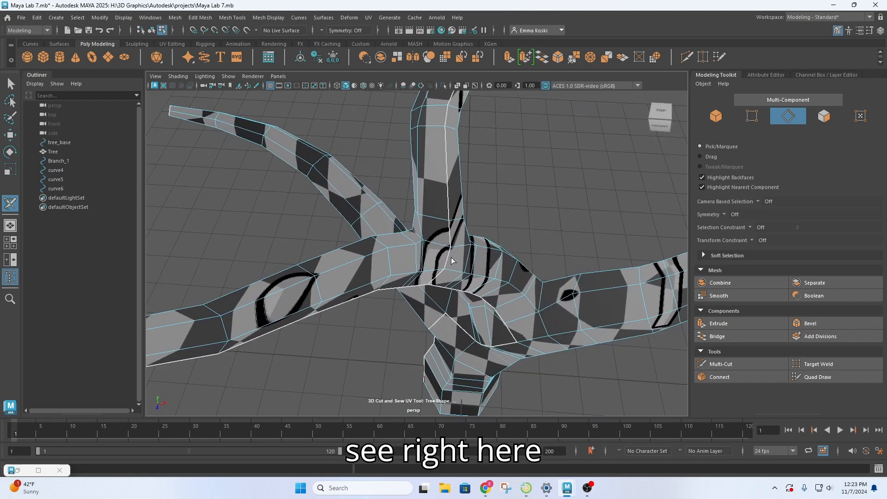
click(438, 246)
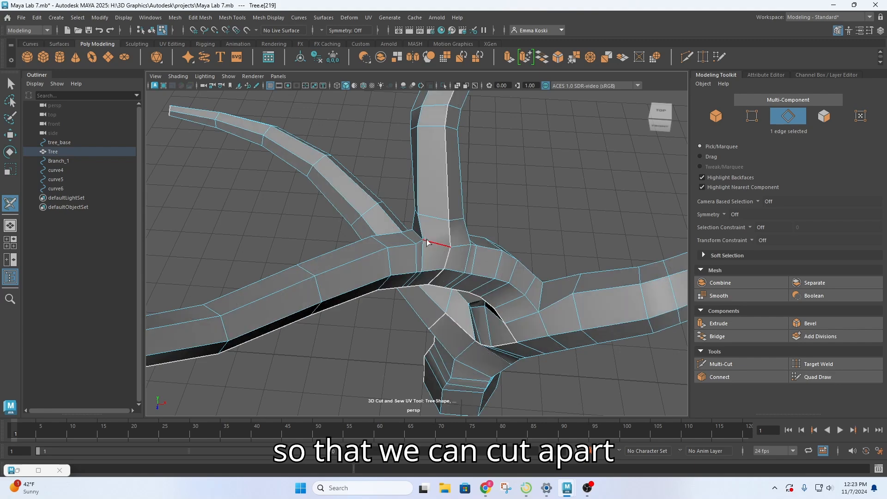
alt+drag(416, 236, 554, 233)
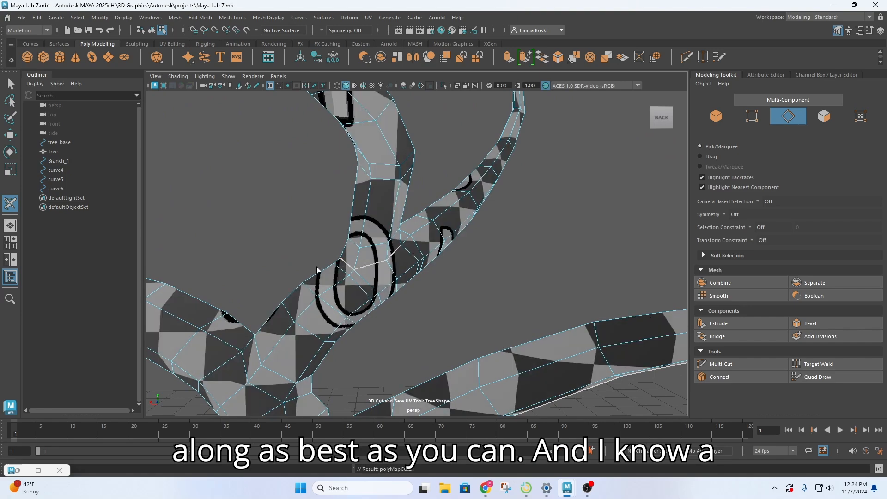
Try to close the UV seam all the way around the third branch's base, and undo the closing cuts.
alt+drag(323, 265, 440, 299)
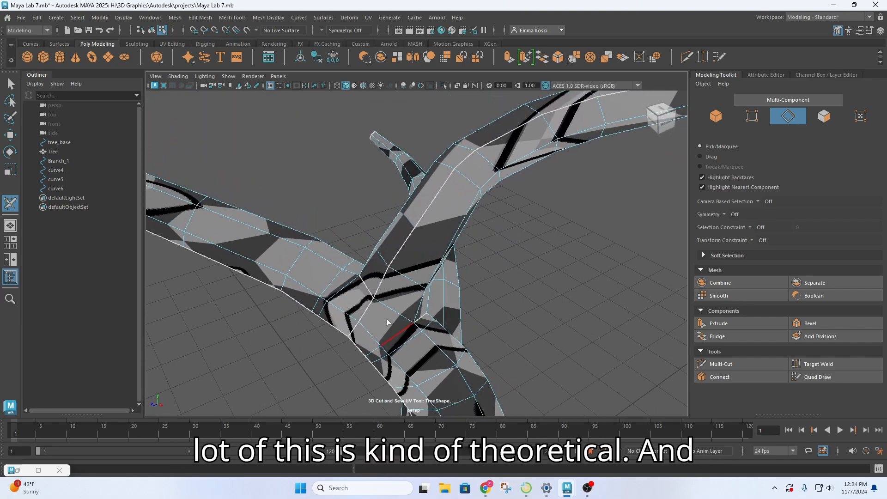
alt+drag(387, 319, 558, 265)
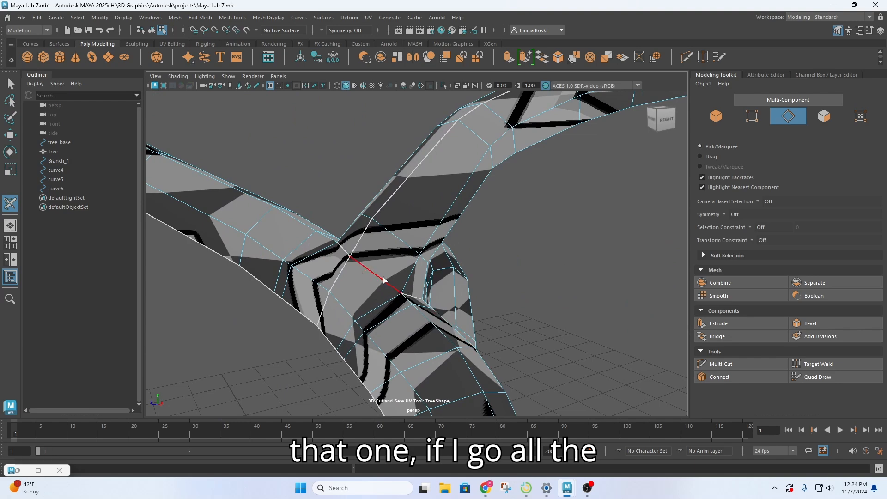
click(366, 269)
scroll(355, 355, down, 4)
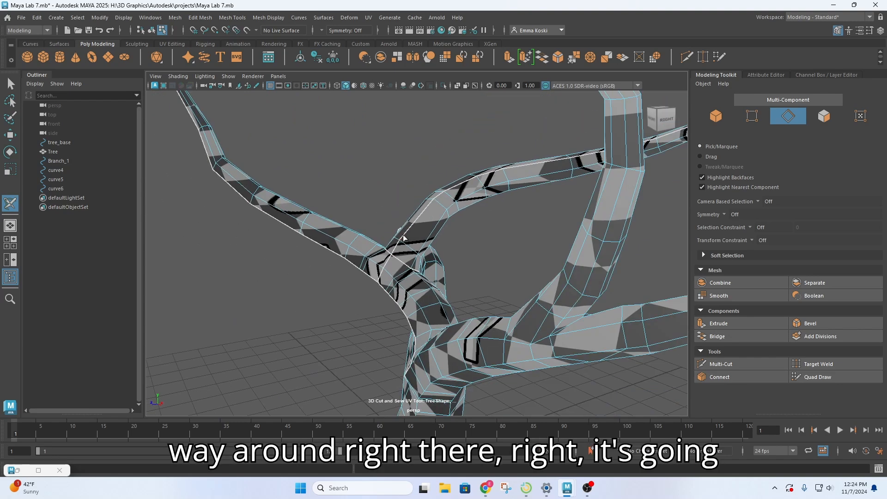
alt+drag(403, 238, 437, 278)
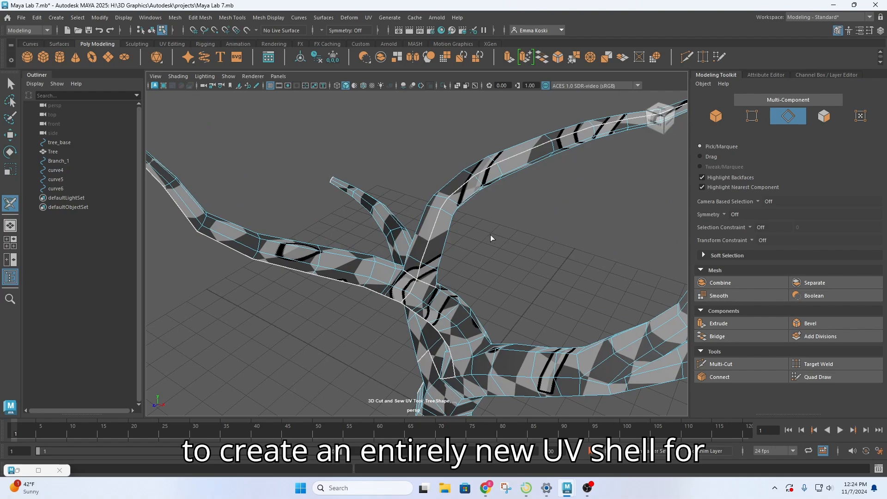
alt+drag(490, 238, 410, 274)
scroll(360, 259, up, 3)
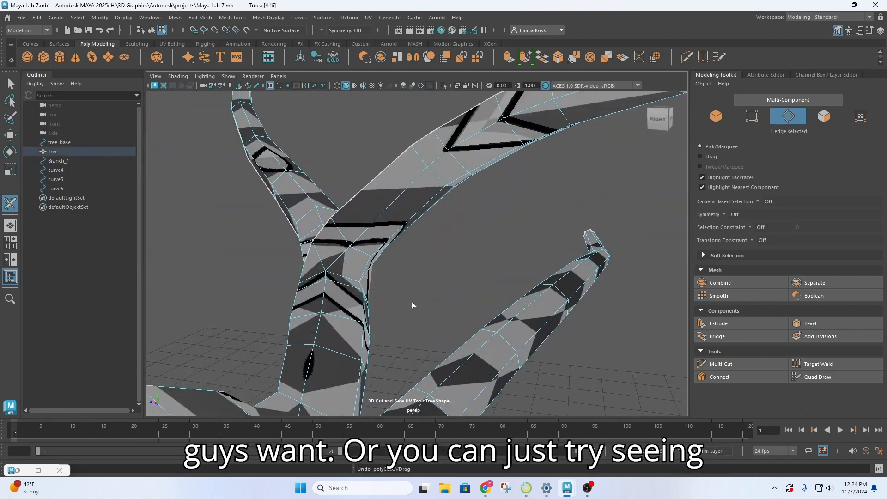
Continue the UV seam from the trunk's main fork along the opposite main limb to where it splits.
alt+drag(413, 305, 581, 278)
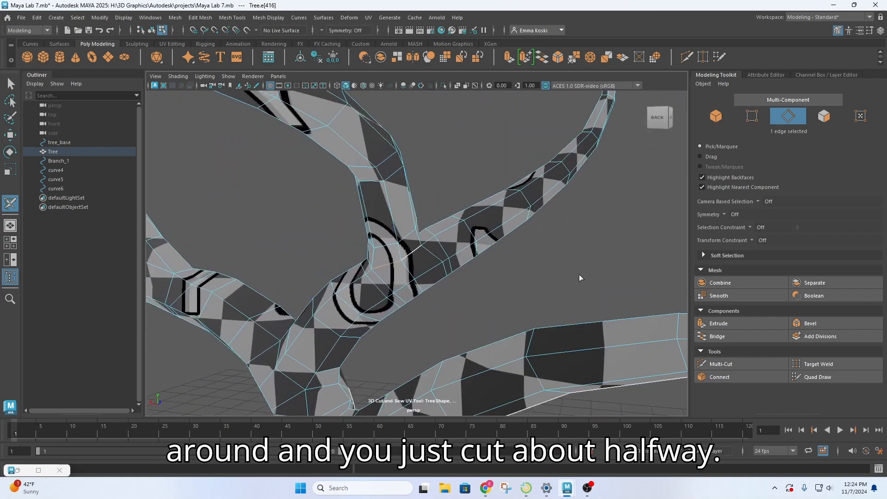
alt+drag(362, 281, 253, 271)
scroll(352, 313, down, 5)
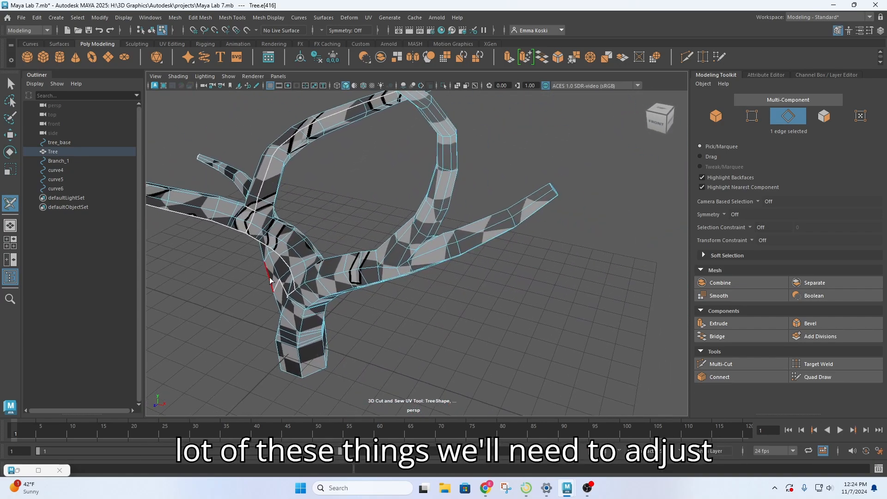
alt+drag(308, 273, 360, 261)
scroll(363, 280, up, 2)
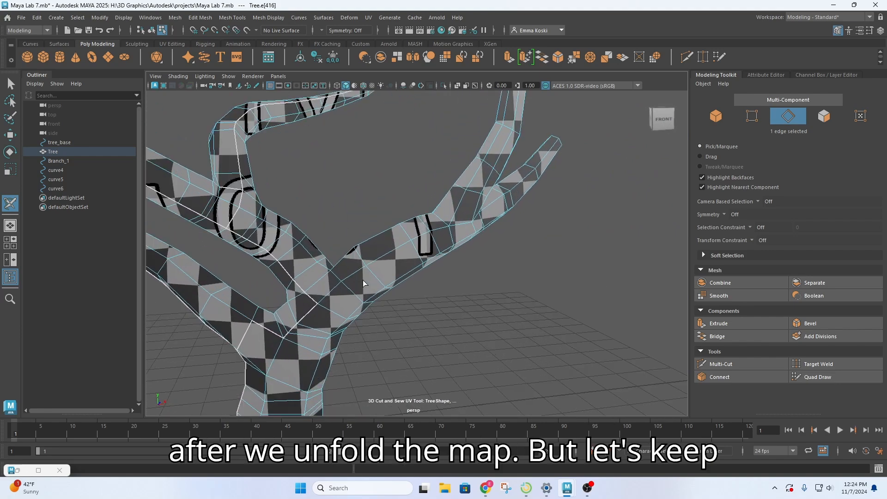
drag(329, 295, 350, 275)
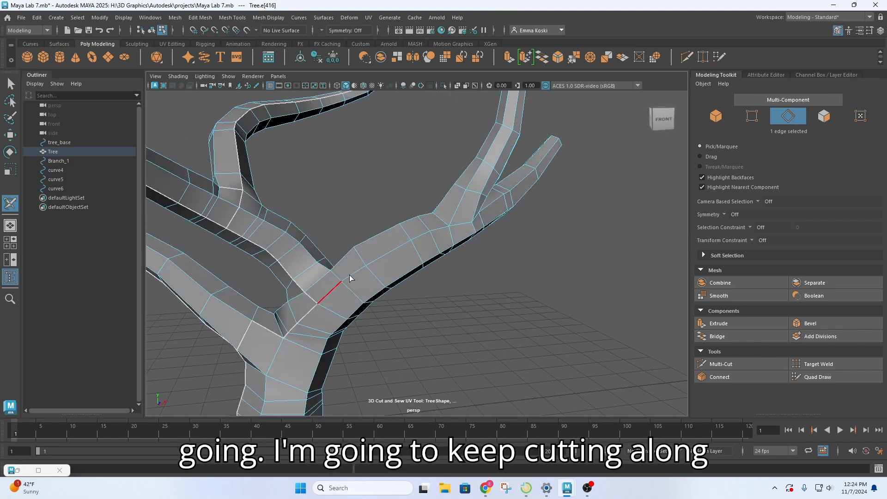
drag(414, 241, 451, 225)
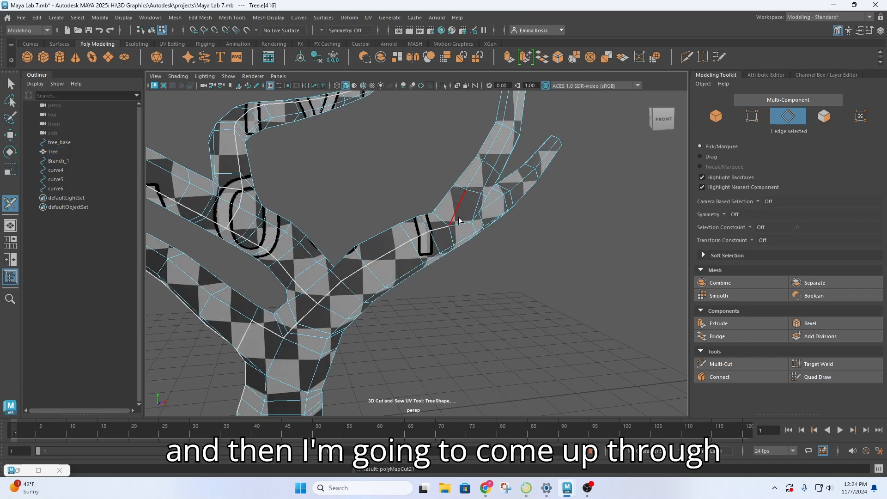
Extend the UV seam from the limb's split up the tall curved branch to its tip.
alt+middle_drag(462, 209, 421, 338)
drag(422, 338, 429, 311)
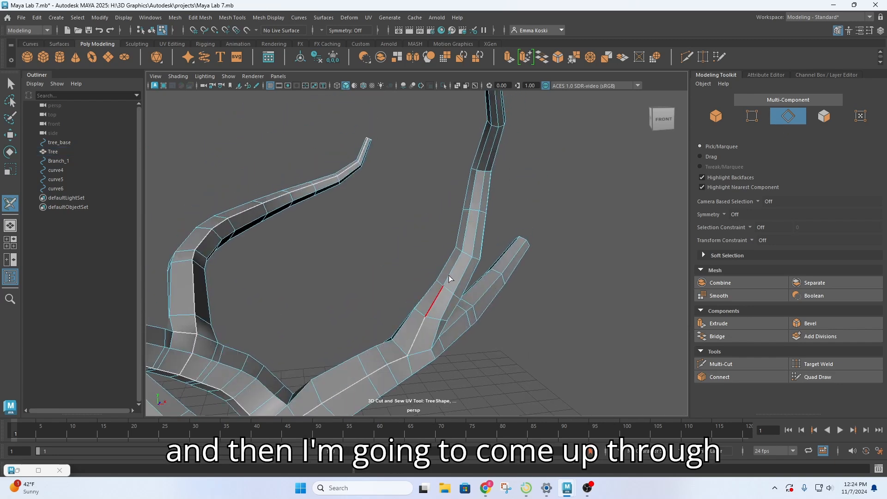
drag(449, 279, 463, 248)
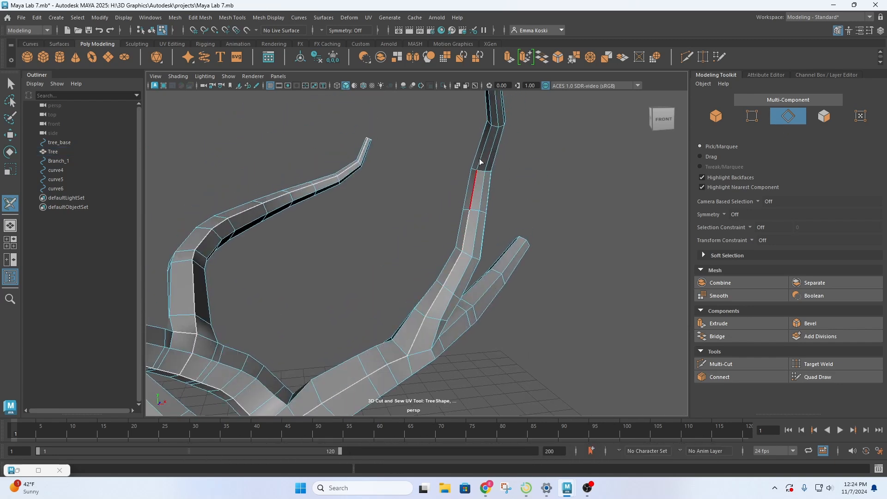
drag(487, 143, 489, 142)
alt+middle_drag(489, 145, 511, 274)
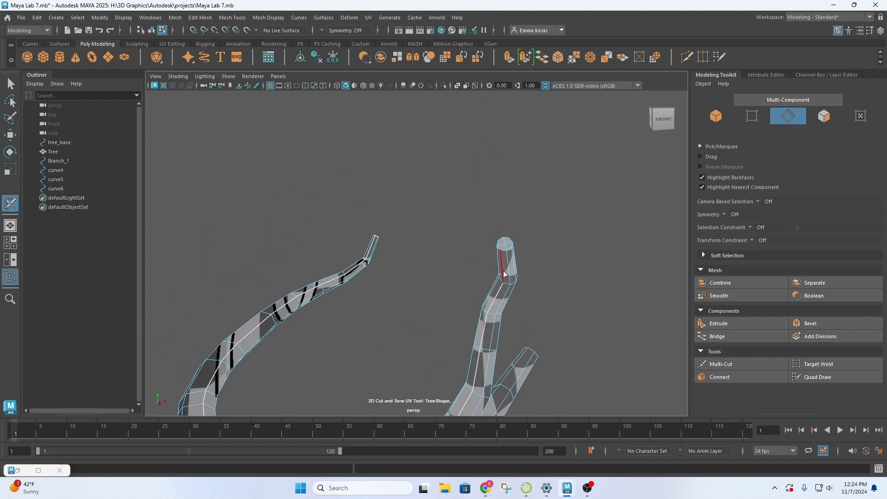
drag(503, 274, 504, 257)
Cut the UV seam around the tall curved branch's end cap.
scroll(517, 237, up, 3)
alt+middle_drag(561, 264, 452, 285)
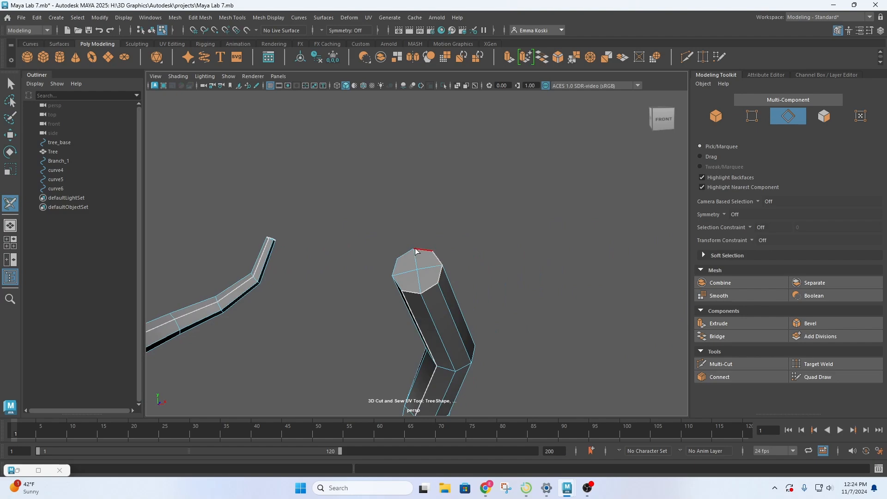
alt+drag(393, 273, 453, 208)
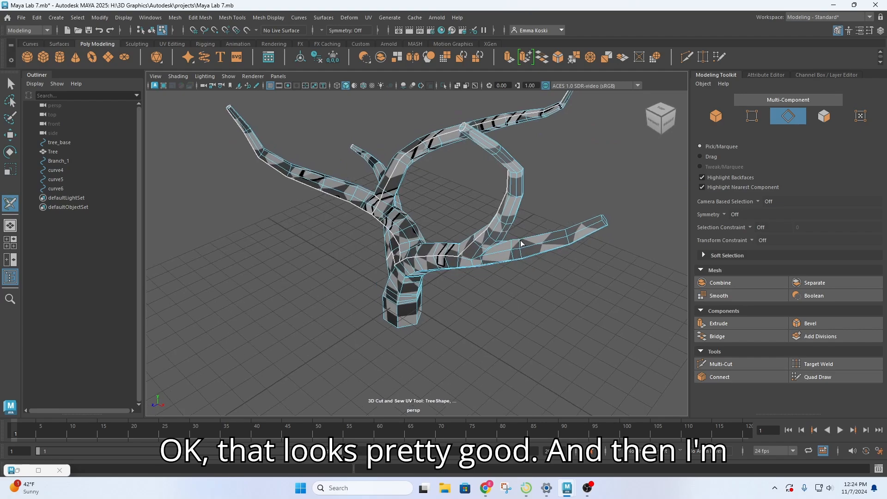
Continue the UV seam from the limb's split along the low outward-reaching branch to its tip.
alt+right_drag(453, 208, 549, 260)
click(549, 261)
alt+drag(549, 260, 438, 314)
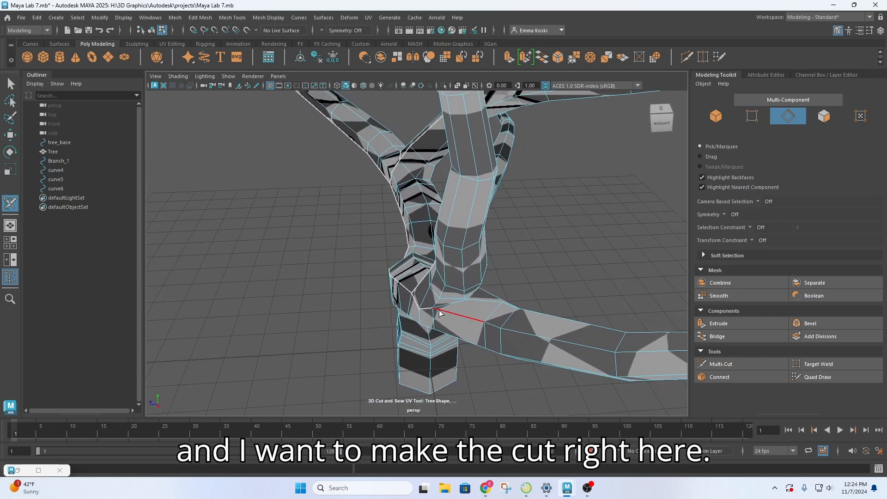
click(450, 315)
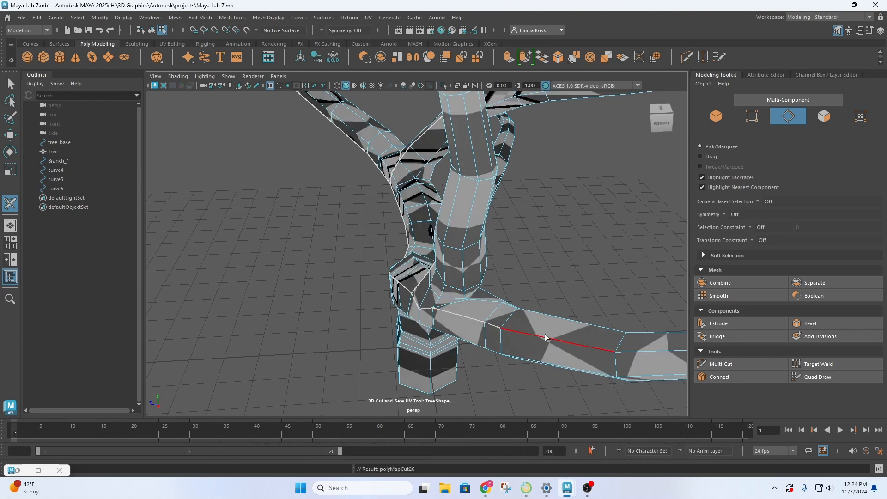
scroll(483, 342, down, 3)
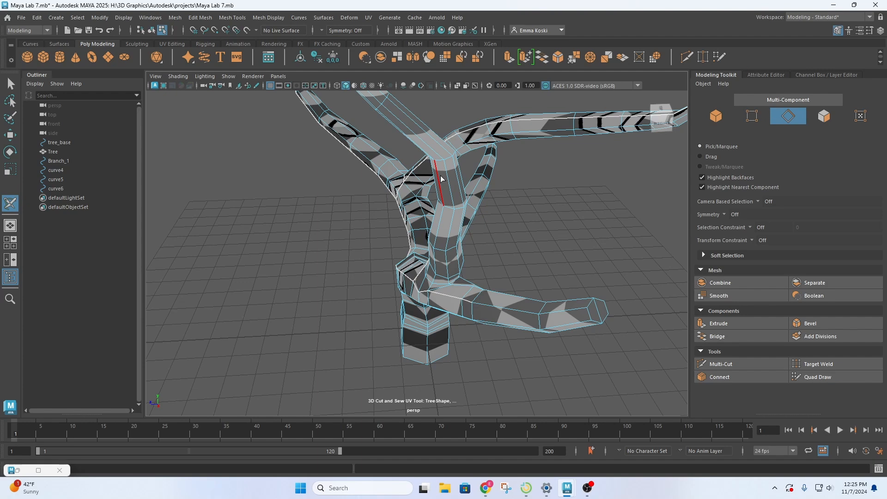
scroll(407, 263, down, 3)
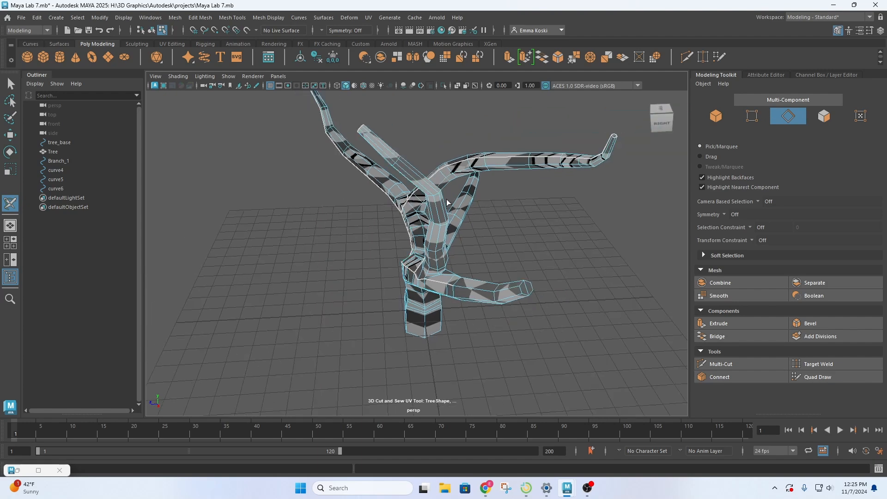
mouse_move(447, 202)
alt+mouse_down()
mouse_move(496, 178)
mouse_move(535, 190)
mouse_move(438, 199)
alt+mouse_up()
scroll(522, 331, up, 3)
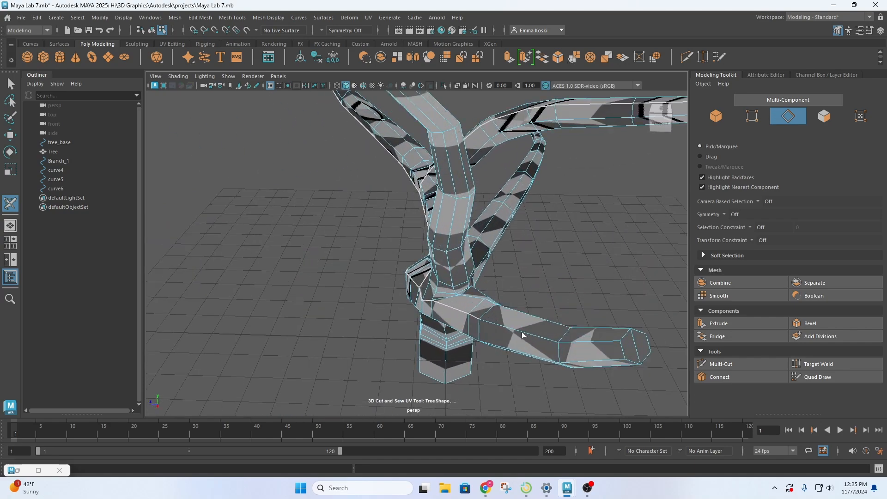
alt+drag(522, 332, 468, 255)
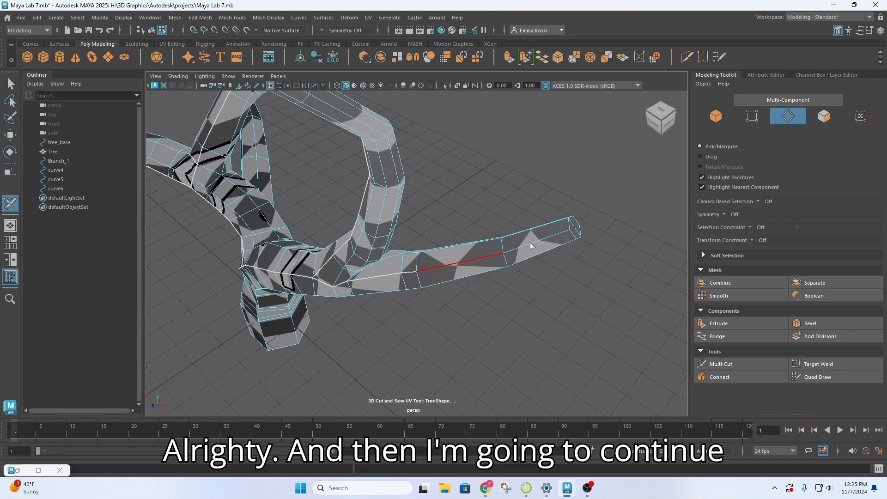
Cut the UV seam around the low branch's end cap.
alt+drag(530, 245, 562, 236)
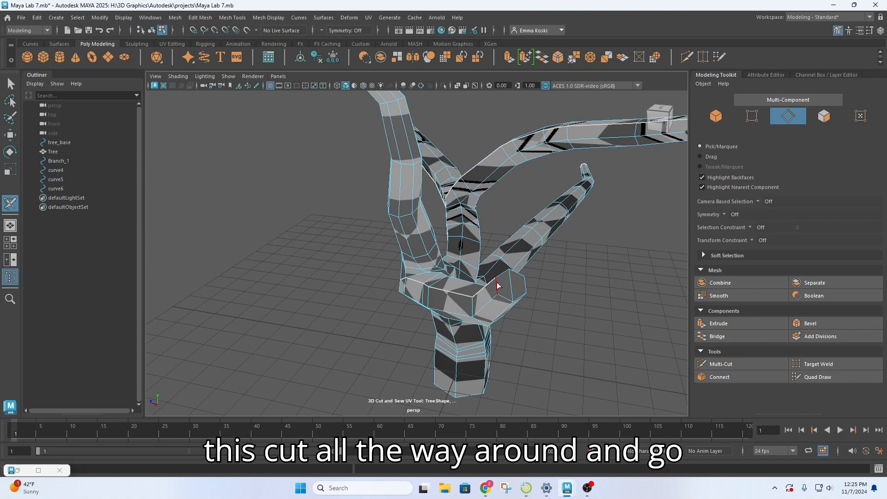
mouse_move(497, 285)
mouse_down()
mouse_move(502, 296)
mouse_move(541, 301)
mouse_move(434, 307)
mouse_move(528, 331)
mouse_move(484, 323)
mouse_up()
alt+right_drag(484, 321, 374, 318)
alt+drag(374, 318, 396, 351)
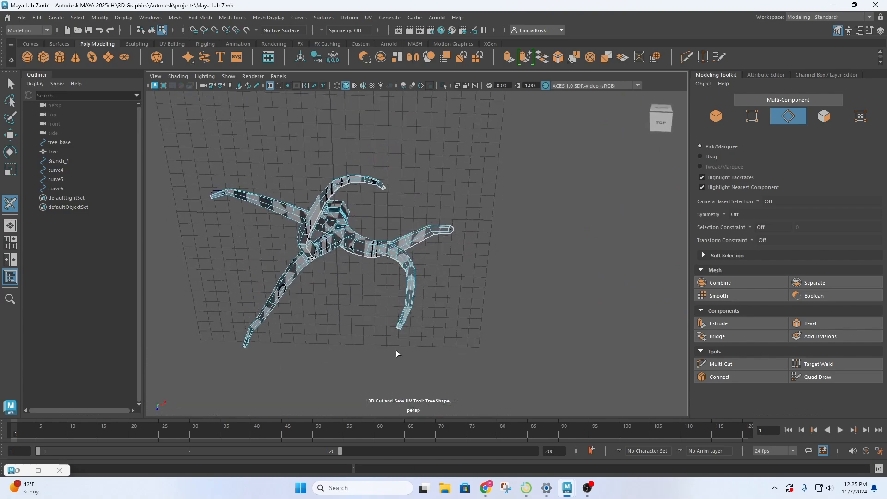
alt+drag(476, 226, 484, 302)
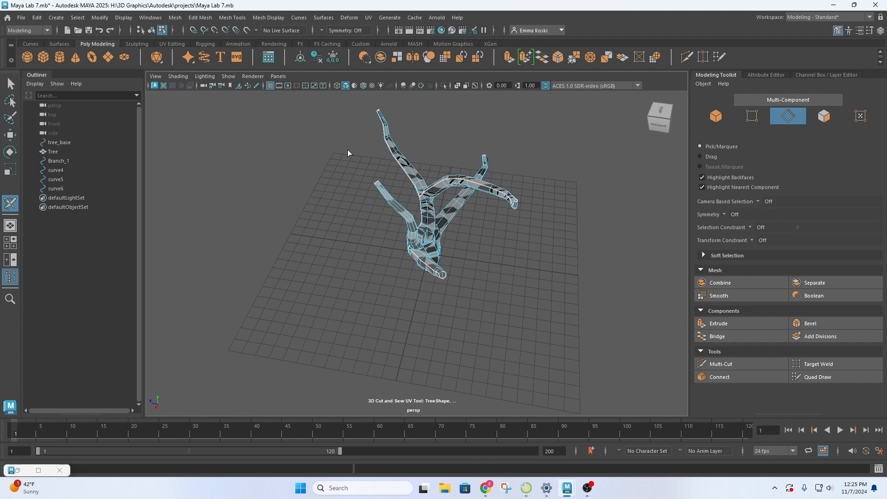
alt+drag(348, 153, 483, 232)
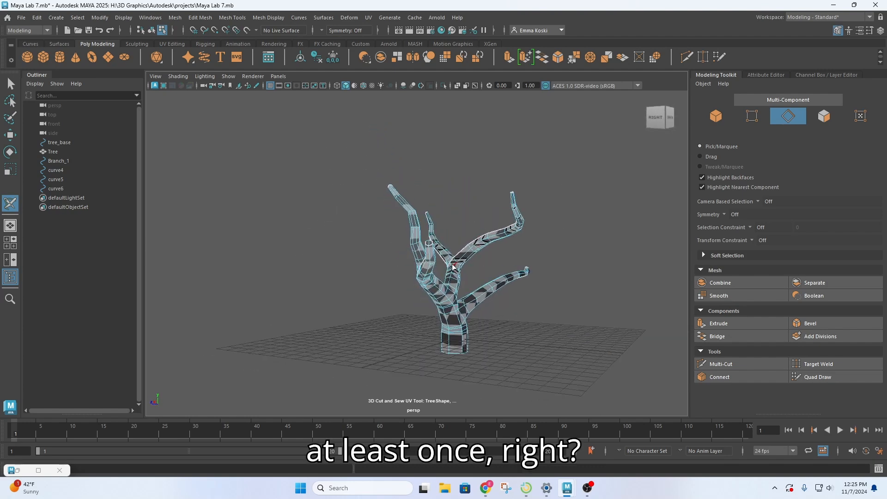
alt+drag(454, 266, 414, 324)
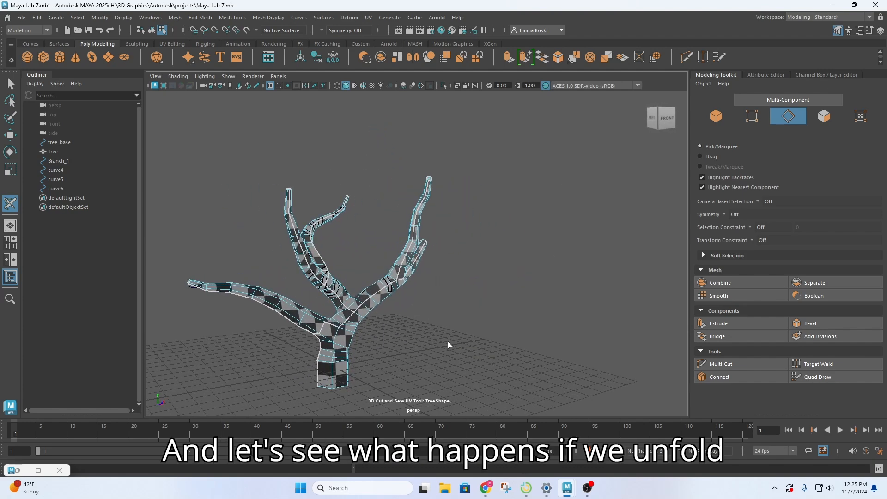
Leave the seam-cutting tool, select the whole Tree object and bring up its UVs in the UV Editor beside the model.
key(q)
right_drag(379, 213, 293, 332)
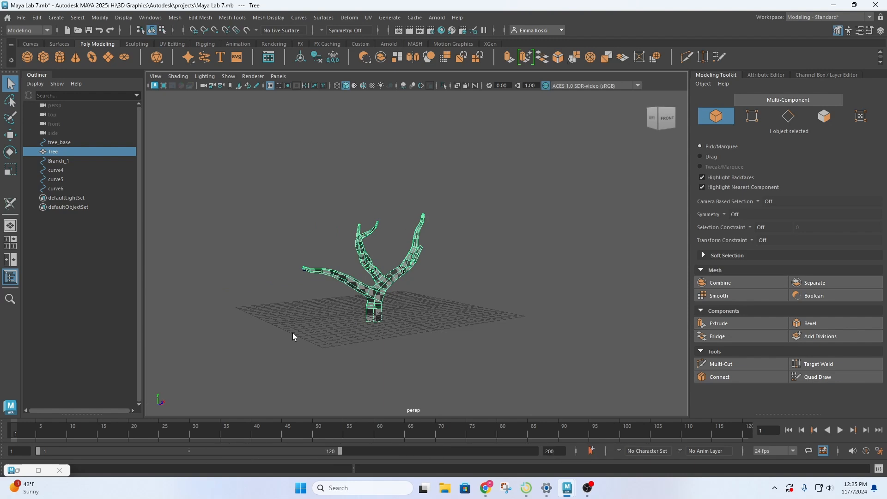
click(18, 470)
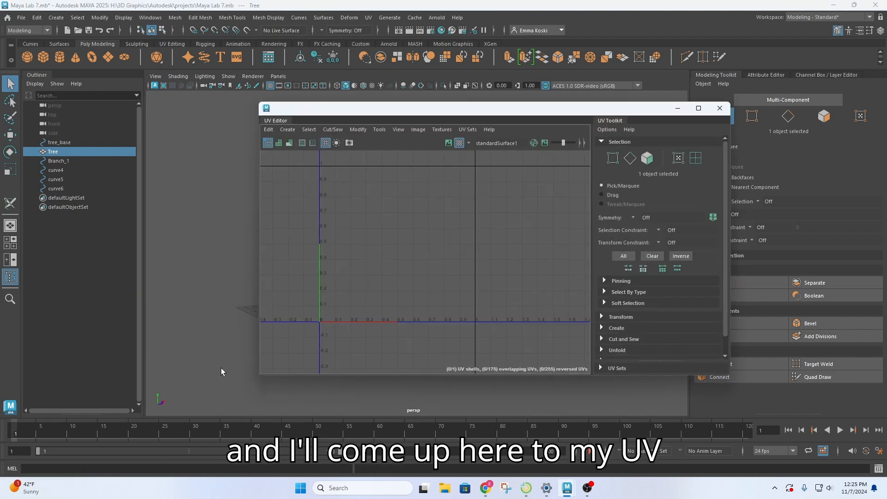
drag(443, 109, 599, 203)
right_drag(361, 212, 403, 196)
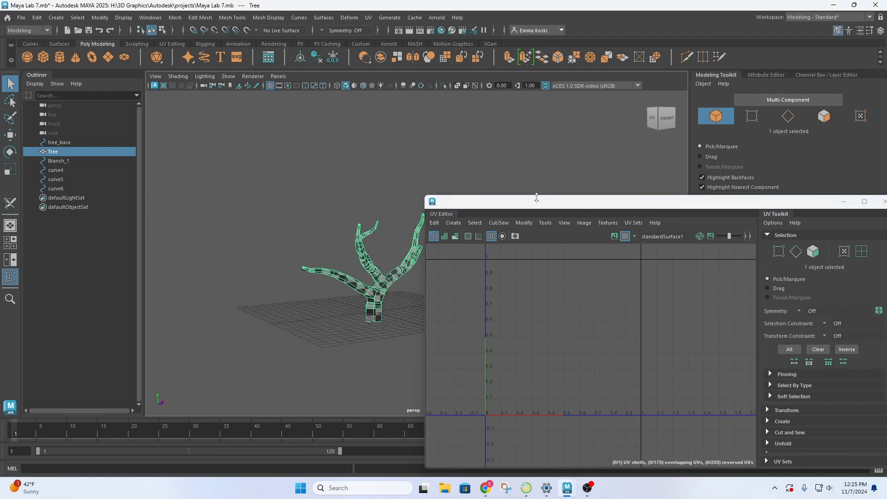
drag(536, 202, 521, 118)
click(363, 262)
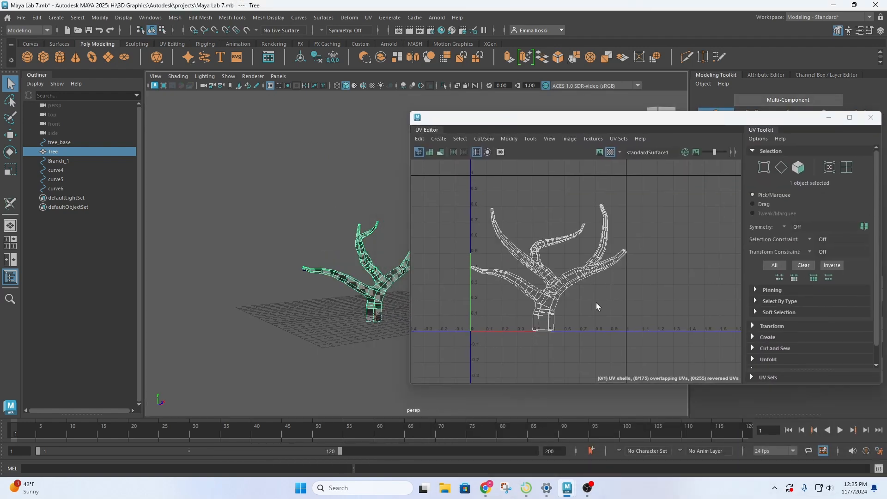
Select the tree's entire UV shell and unfold it.
scroll(564, 287, up, 3)
right_drag(539, 267, 488, 243)
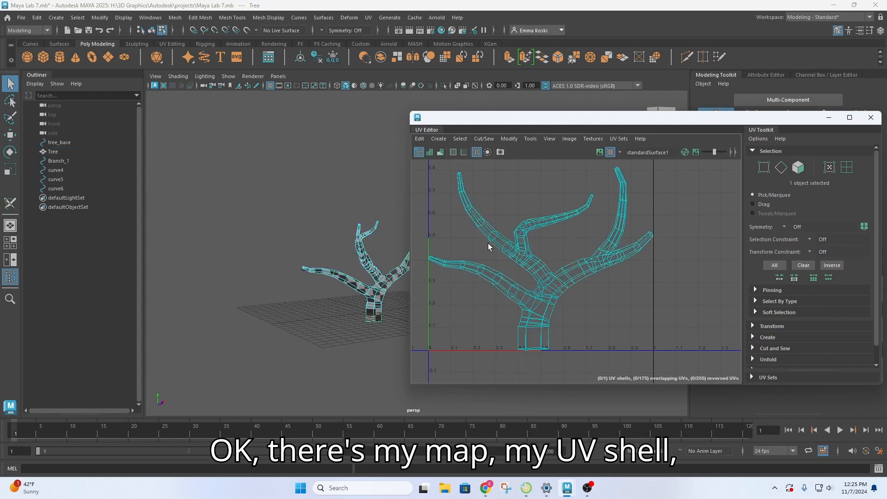
click(535, 272)
scroll(521, 276, down, 2)
scroll(842, 335, down, 1)
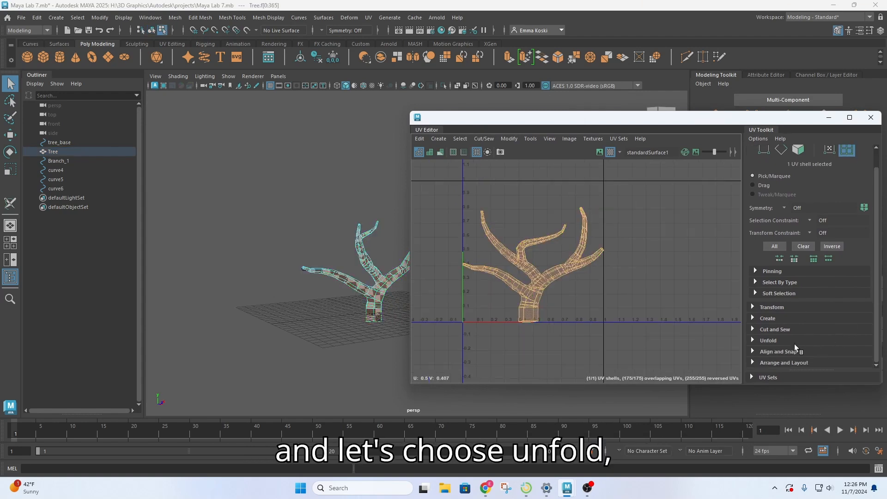
click(774, 340)
click(770, 362)
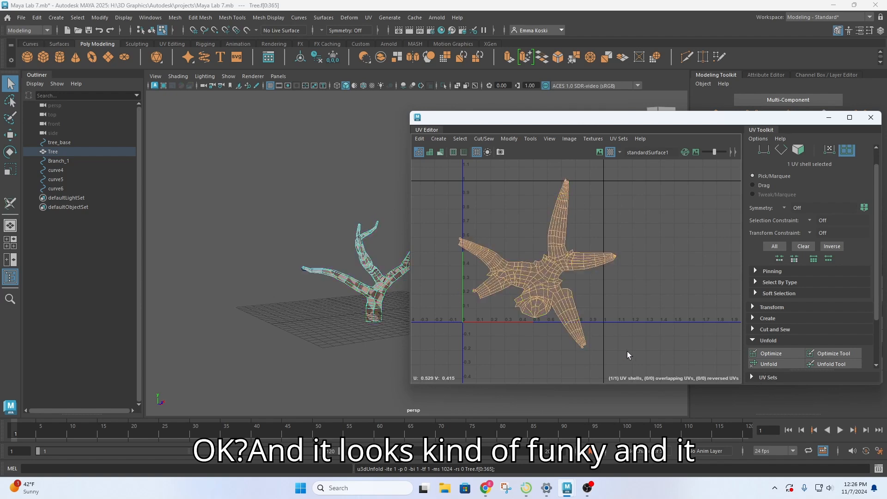
Compare the unfolded UV shell with the tree model, examining the rounded, skewed area of the shell.
scroll(626, 355, down, 1)
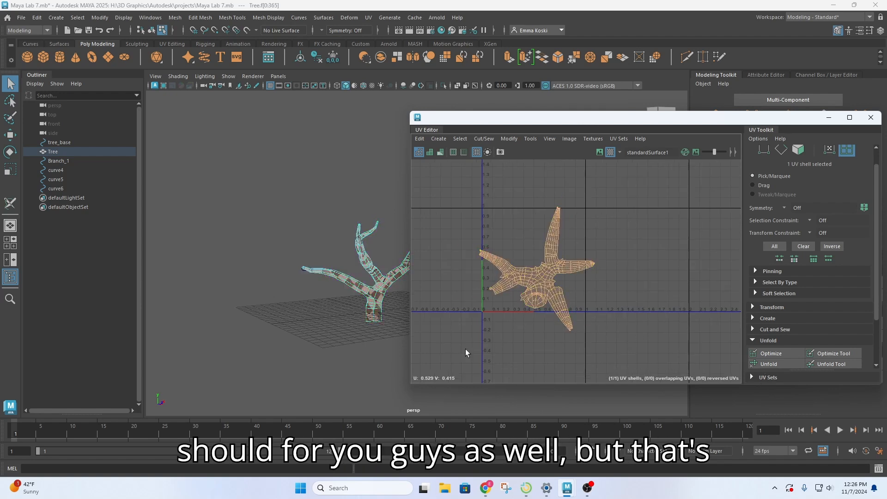
scroll(353, 320, up, 5)
alt+drag(353, 319, 331, 331)
alt+middle_drag(331, 331, 303, 289)
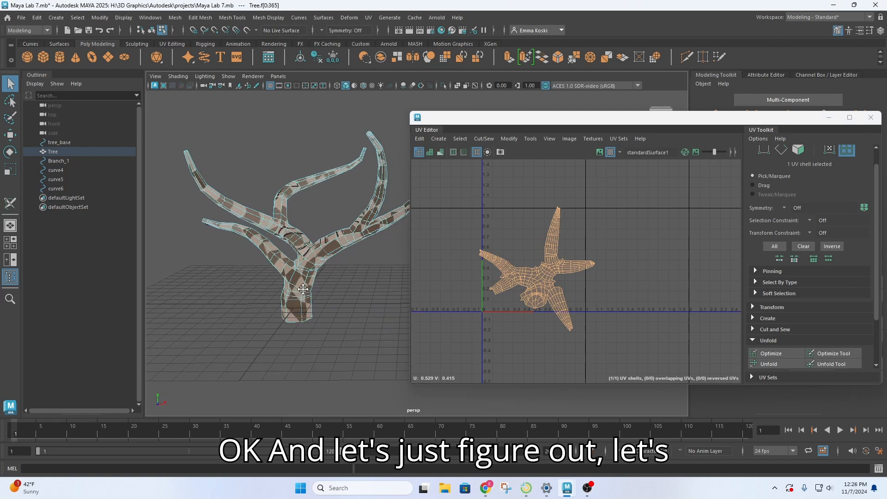
scroll(604, 278, up, 2)
scroll(287, 265, up, 3)
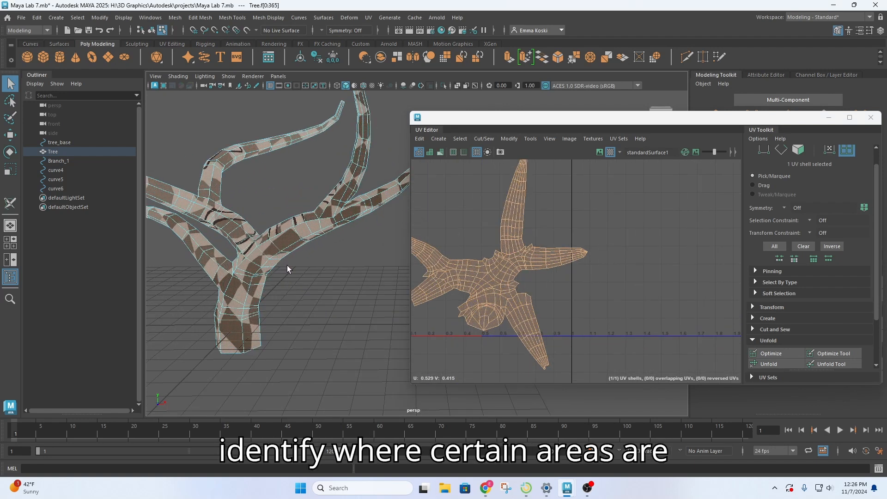
alt+middle_drag(582, 306, 685, 284)
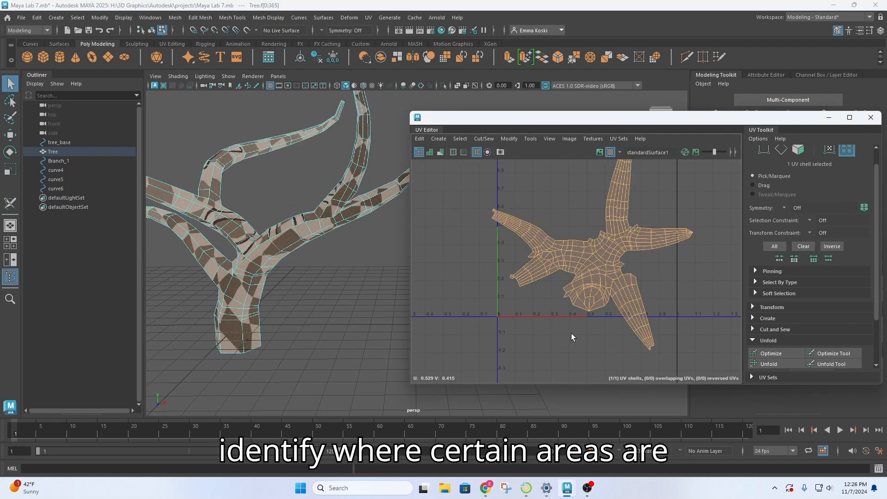
scroll(592, 318, up, 3)
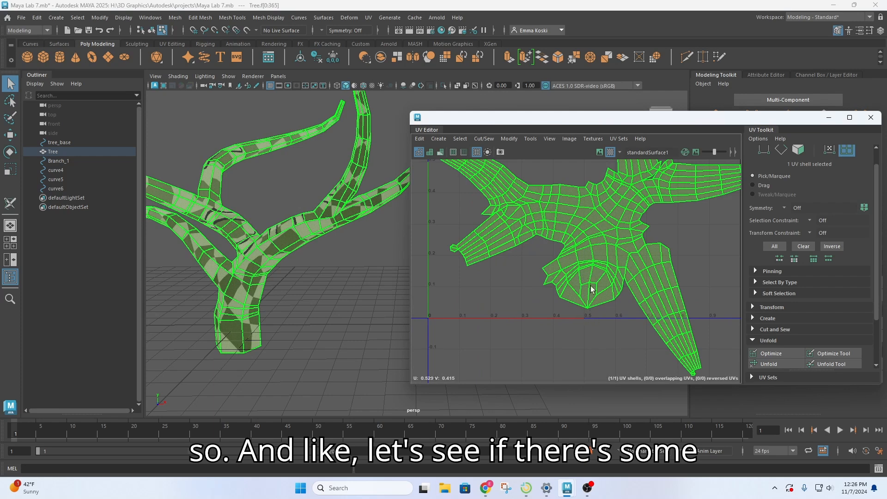
Select an edge inside the shell's skewed rounded area and locate it on the model from beneath the trunk.
right_drag(590, 294, 592, 263)
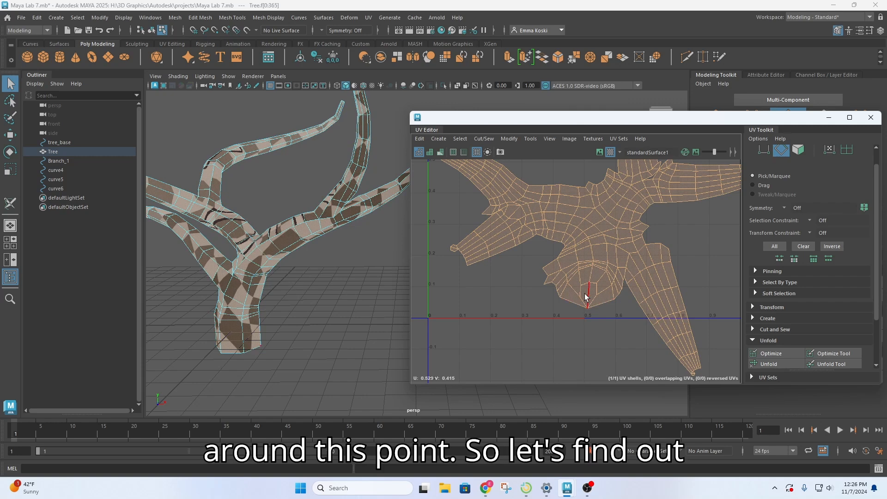
click(589, 295)
scroll(279, 302, down, 2)
scroll(279, 302, down, 3)
mouse_move(343, 307)
alt+mouse_down()
mouse_move(274, 293)
mouse_move(307, 229)
mouse_move(341, 305)
alt+mouse_up()
scroll(573, 306, up, 3)
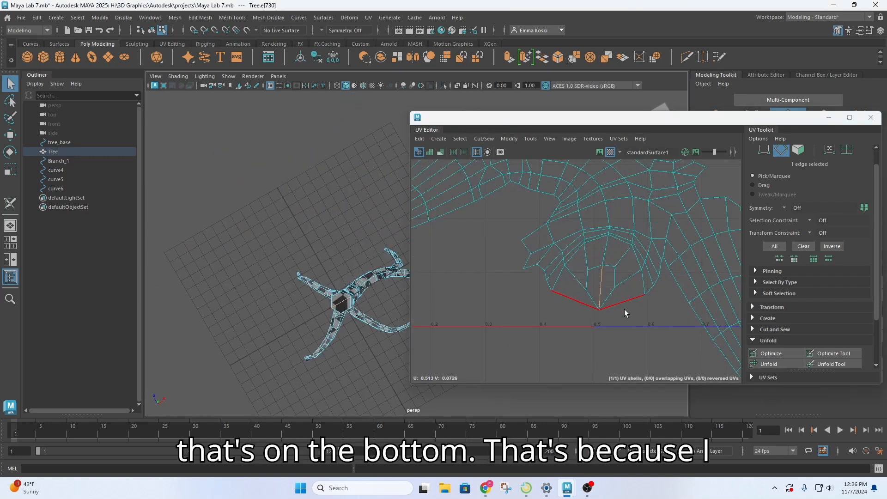
scroll(633, 306, up, 1)
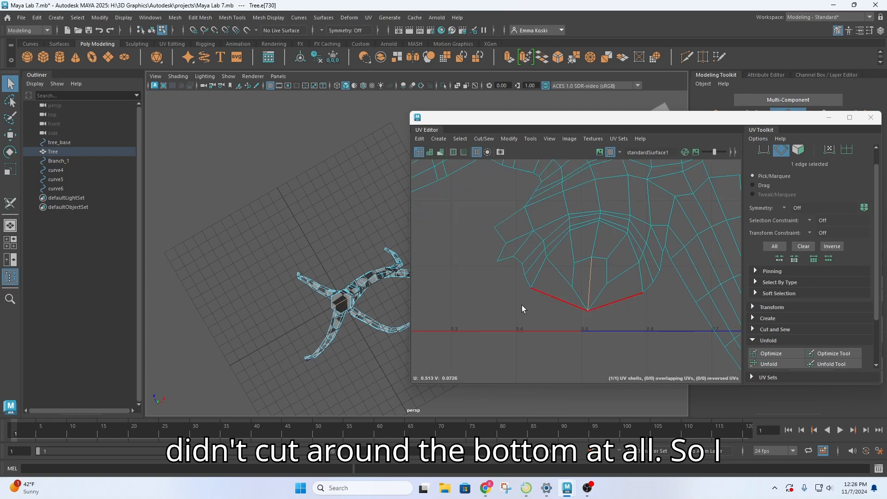
Select five edges bordering the trunk's bottom cap in the UV shell and cut the UVs along them.
scroll(525, 307, down, 5)
scroll(545, 309, up, 3)
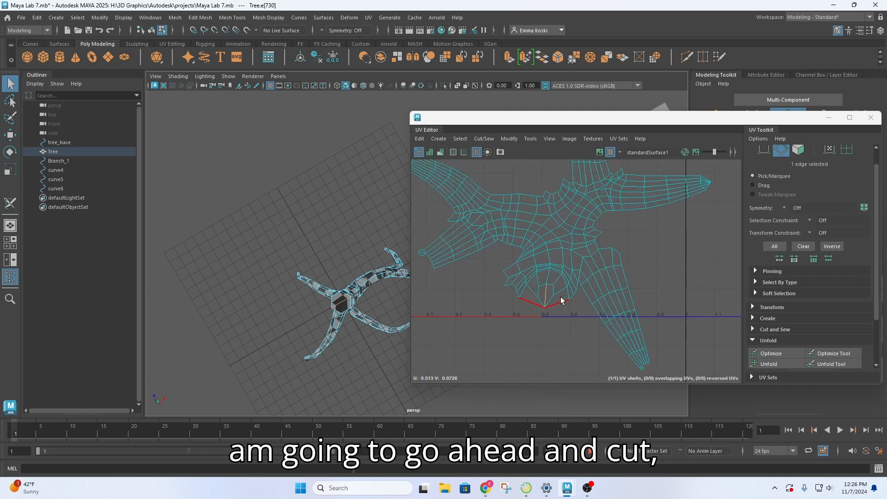
scroll(559, 303, up, 3)
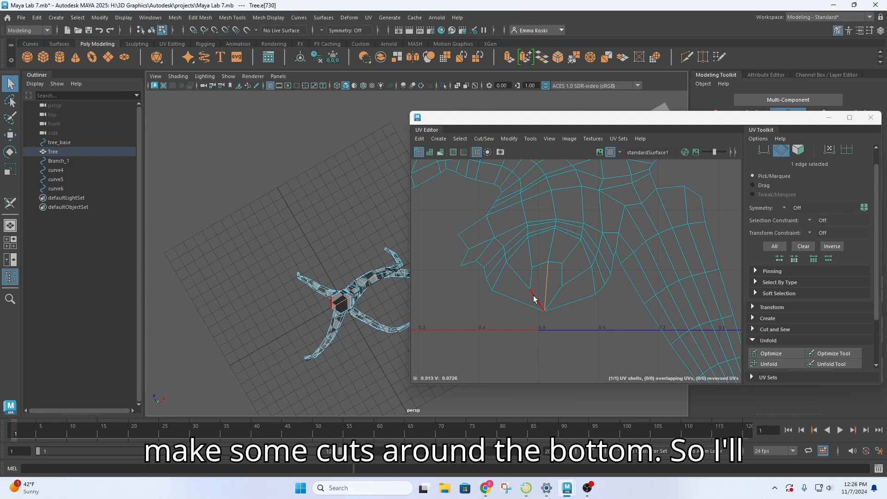
click(536, 300)
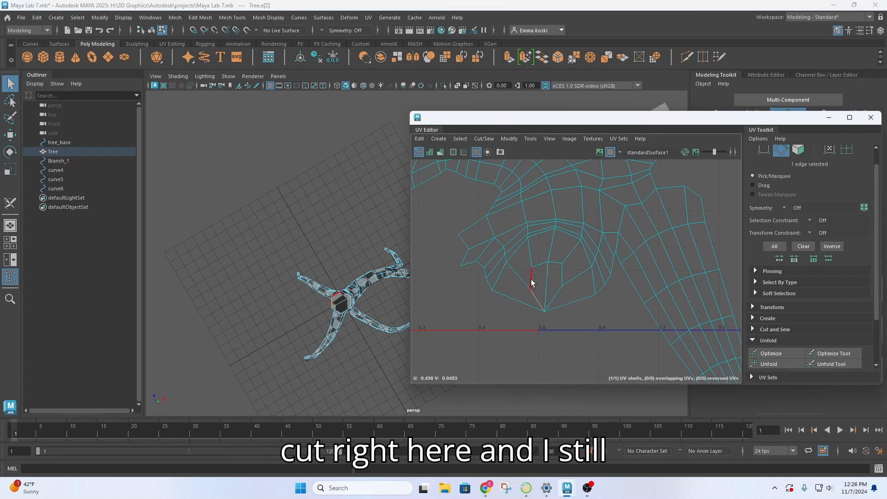
shift+click(542, 266)
shift+click(565, 287)
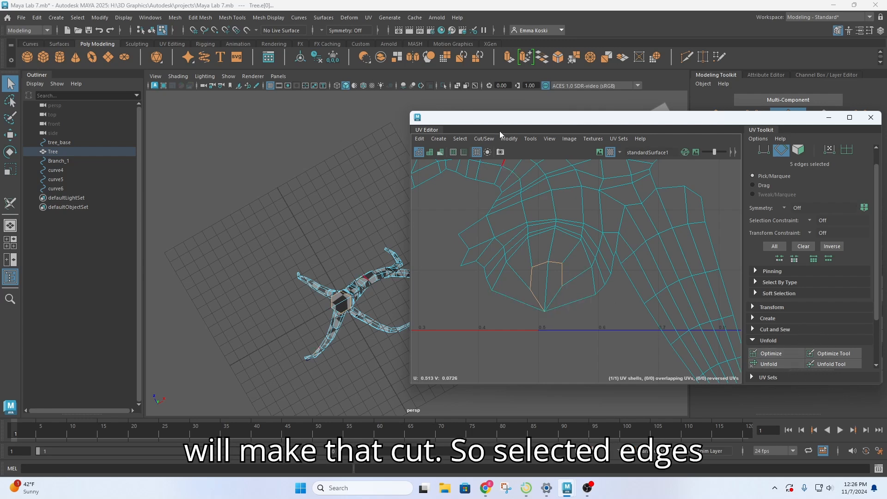
click(485, 138)
click(491, 187)
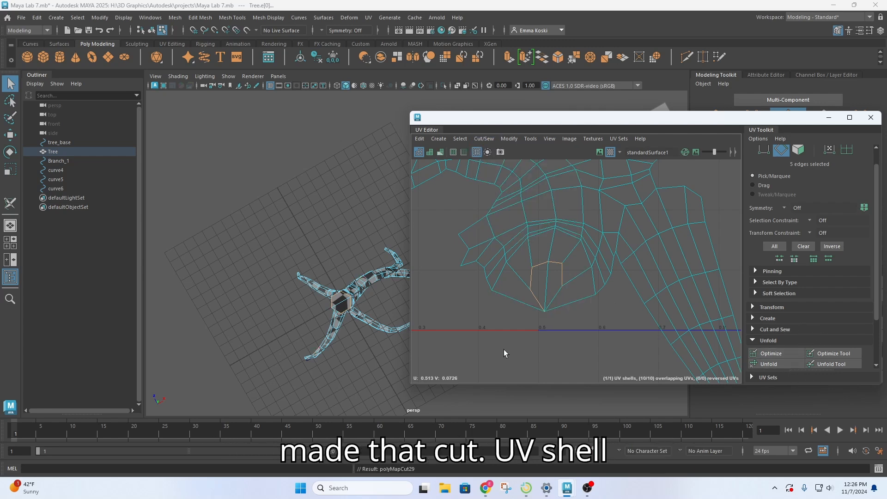
Select the tree's UV shell and unfold it again with the bottom cap cut, framing the result.
right_drag(601, 235, 566, 230)
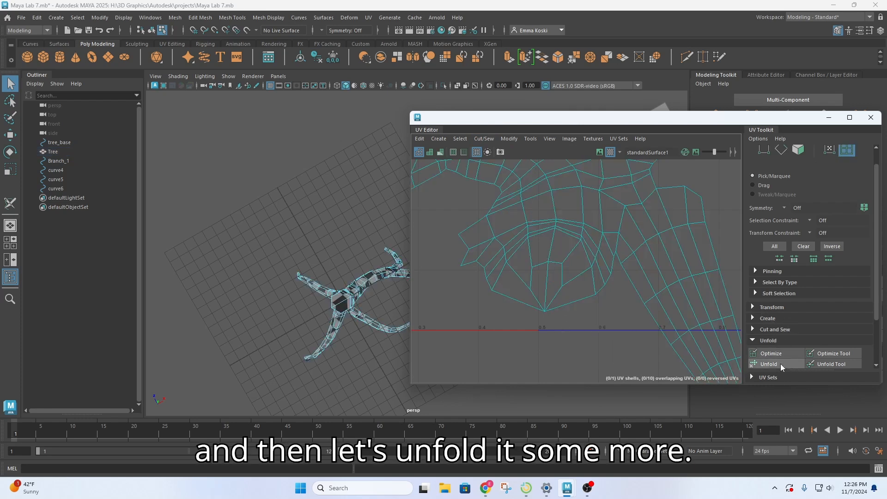
click(555, 256)
click(802, 364)
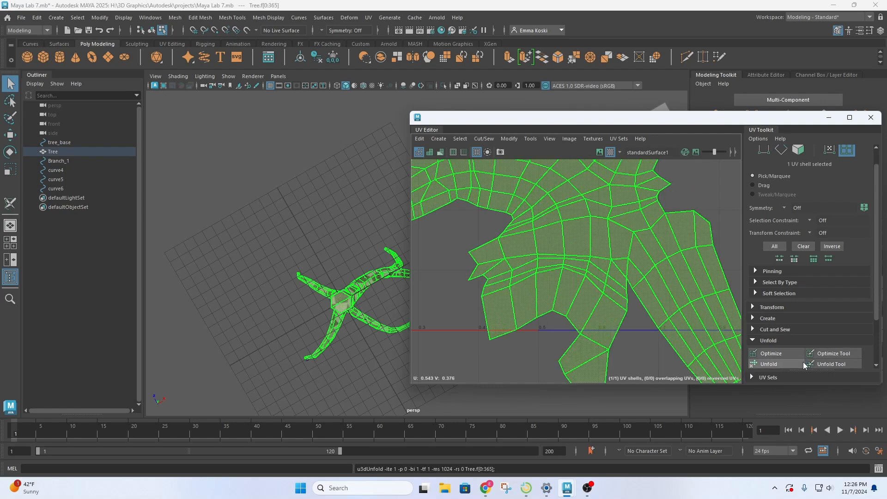
key(f)
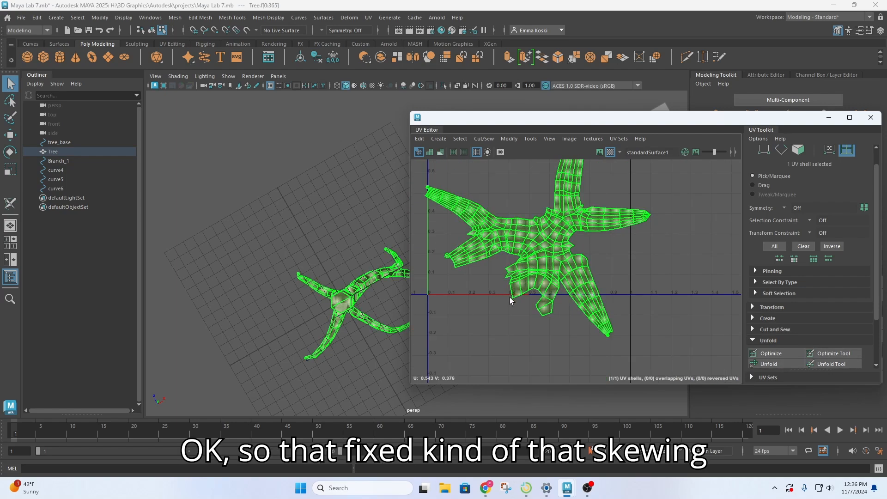
scroll(574, 204, up, 6)
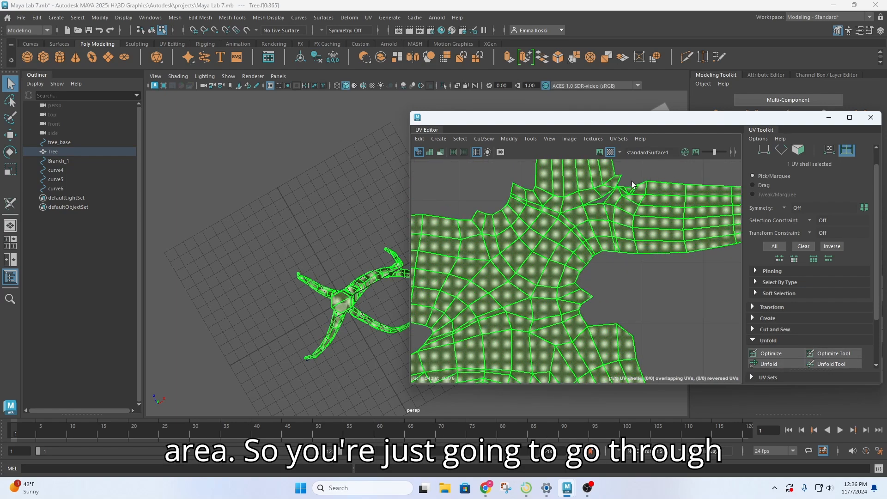
Inspect the unfolded UV shell up close for remaining skewed areas and compare it with the tree mesh.
scroll(628, 186, up, 3)
scroll(624, 243, down, 7)
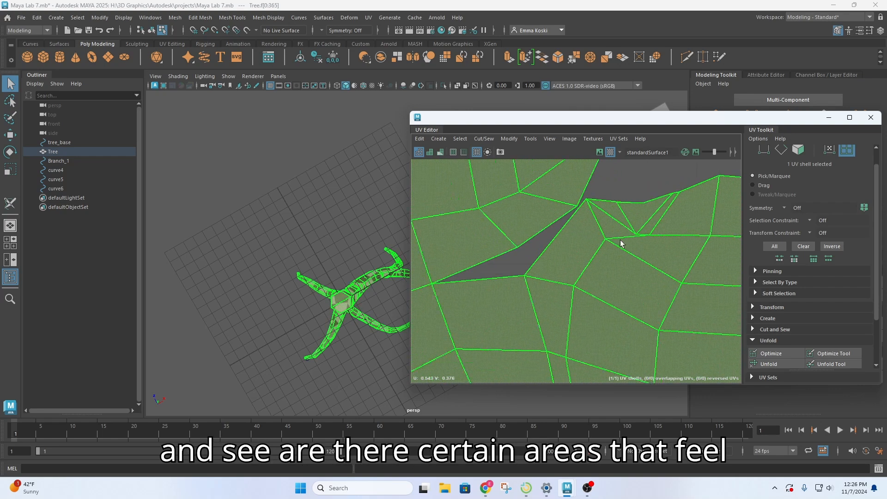
scroll(310, 281, down, 5)
scroll(660, 257, down, 3)
scroll(493, 277, up, 3)
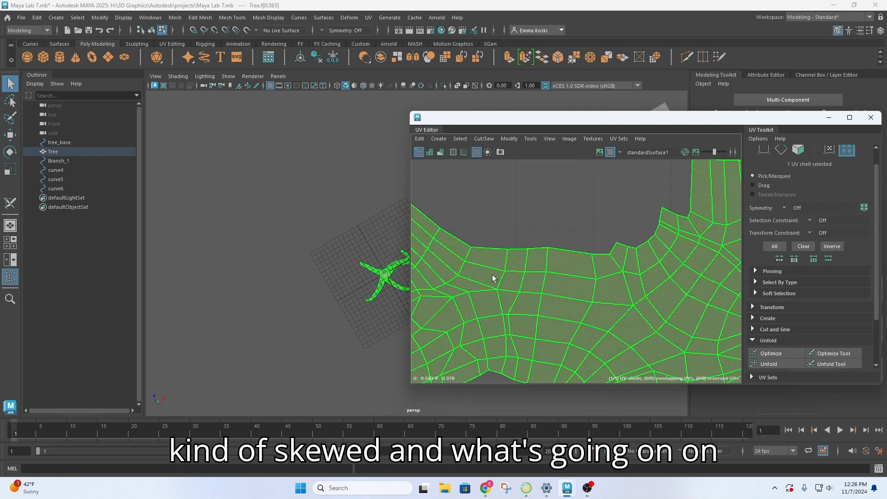
scroll(493, 277, down, 2)
alt+drag(363, 236, 391, 293)
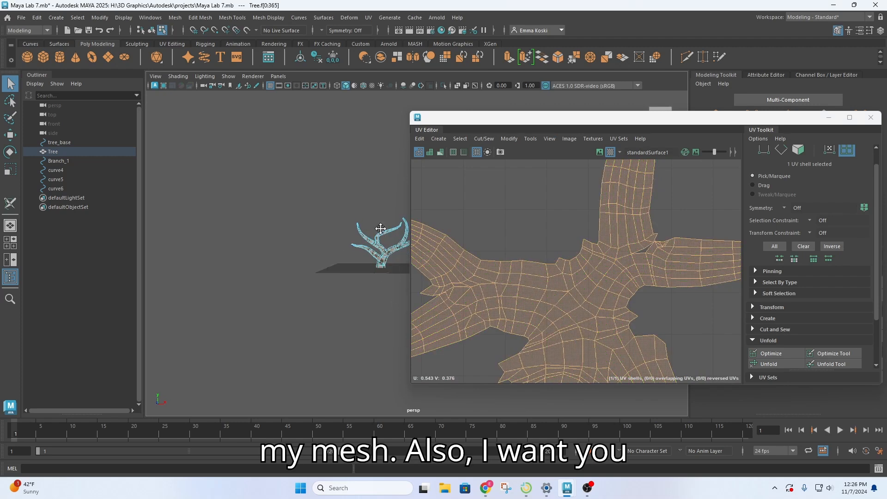
Select the tree's UV shell, apply Layout to fit it within the 0 to 1 UV space, and clear the selection.
scroll(607, 231, down, 6)
click(604, 237)
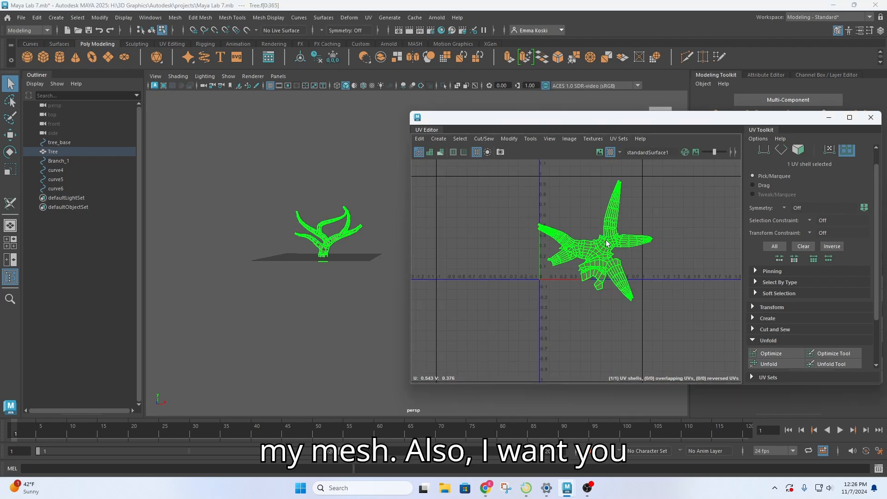
scroll(769, 363, down, 2)
click(770, 362)
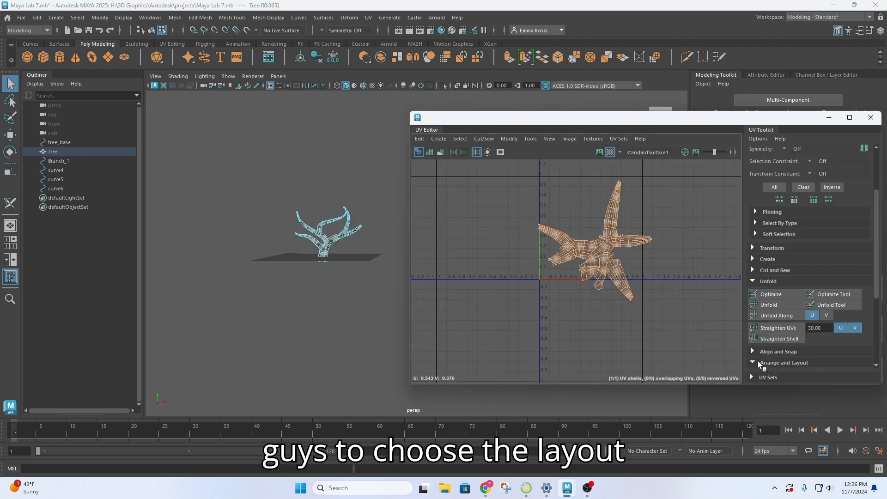
scroll(760, 358, down, 2)
click(768, 349)
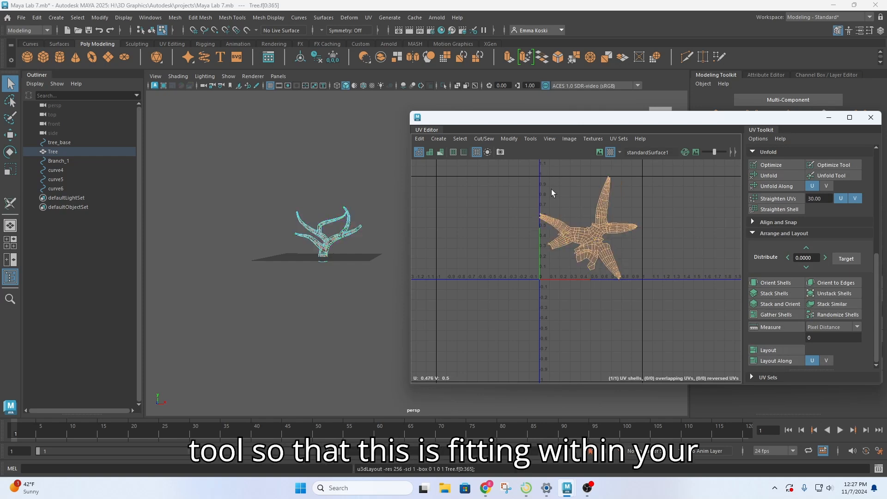
click(489, 217)
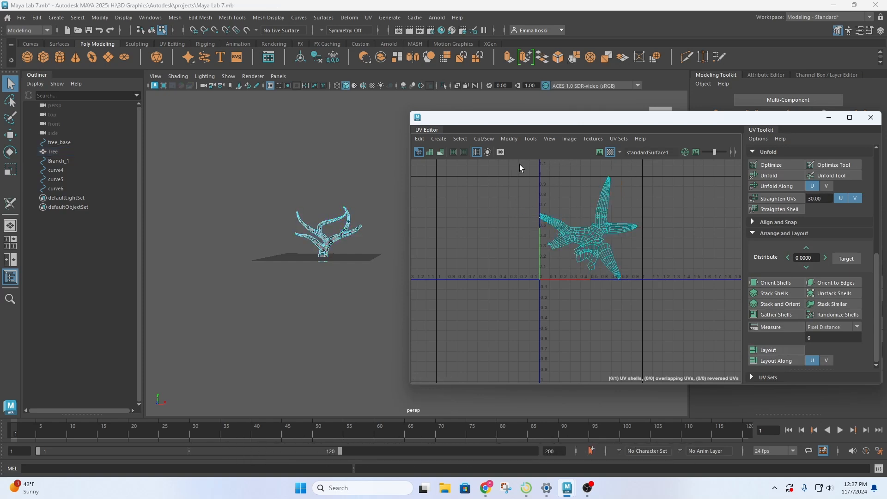
Display the texture image and checker map on the tree, toggling each to compare the model with and without them.
scroll(314, 226, up, 5)
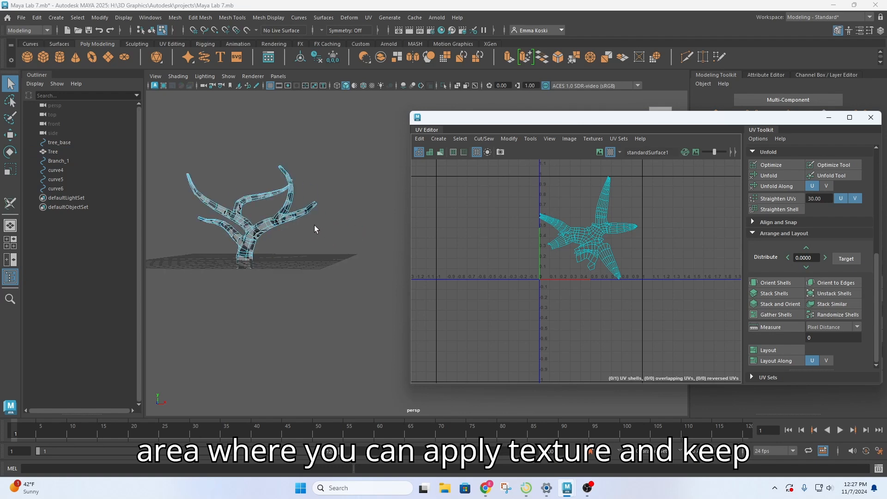
click(610, 152)
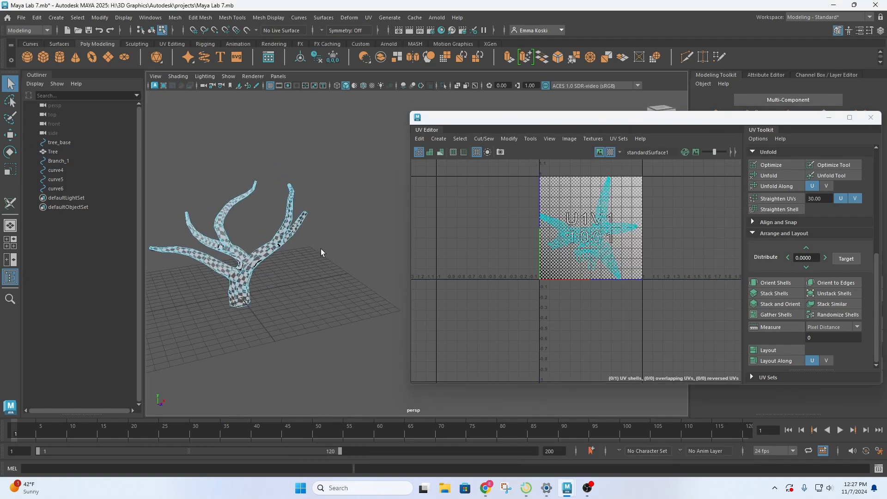
alt+drag(321, 249, 373, 262)
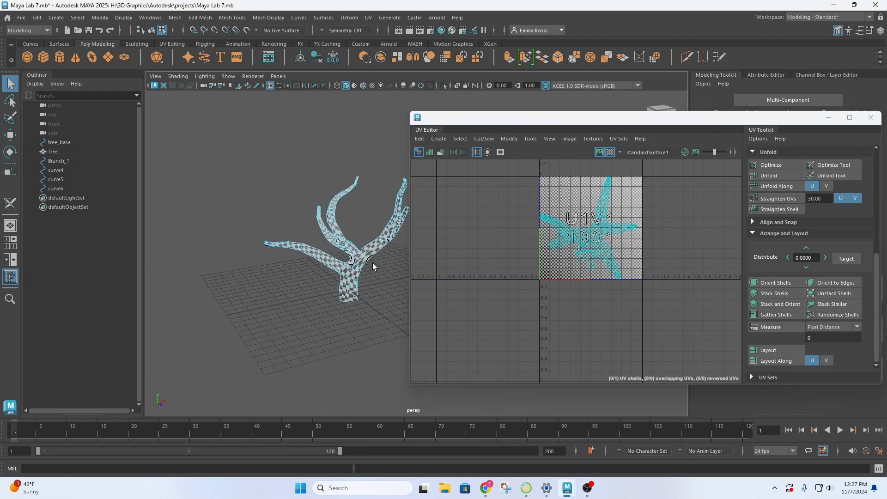
click(600, 152)
click(600, 152)
click(612, 152)
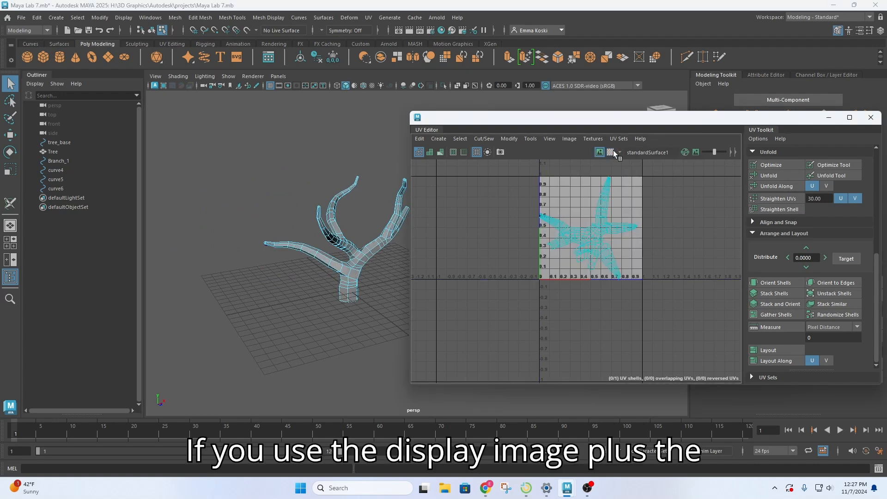
click(612, 152)
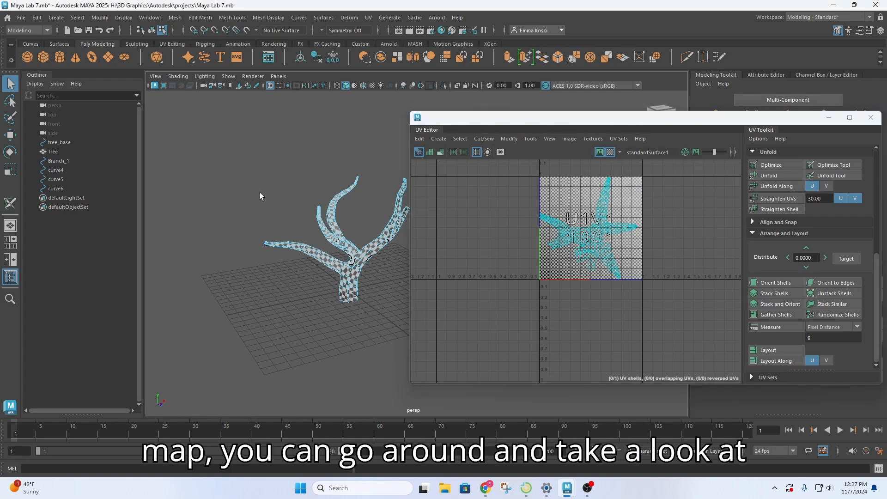
Switch to object mode, enable textured shading in the viewport, and select the tree to show its checker map.
right_drag(308, 175, 343, 164)
click(250, 330)
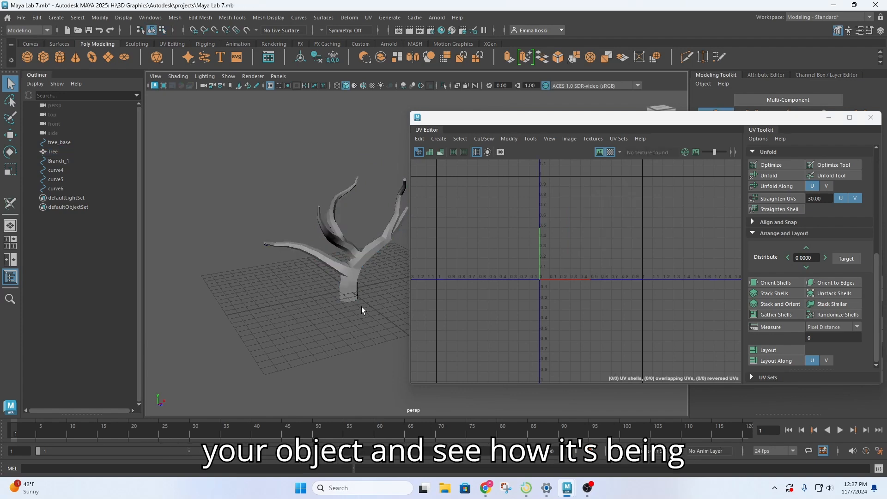
click(357, 274)
click(313, 322)
key(6)
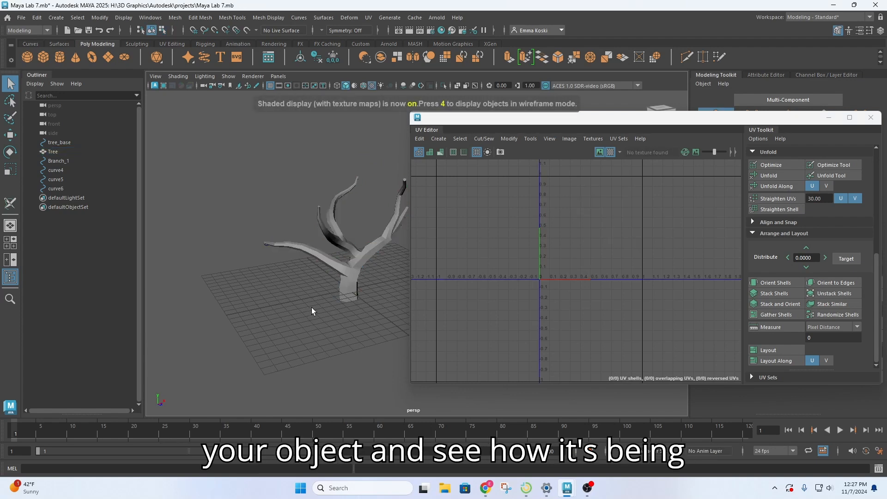
click(354, 279)
click(362, 307)
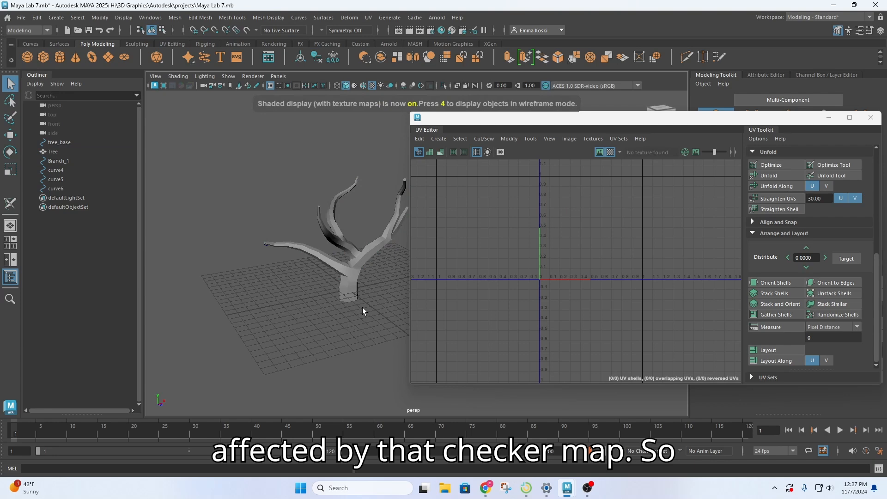
click(354, 288)
Examine the checker map around the trunk, forks and branches for skewed areas and unevenly sized checkers.
alt+drag(368, 283, 335, 199)
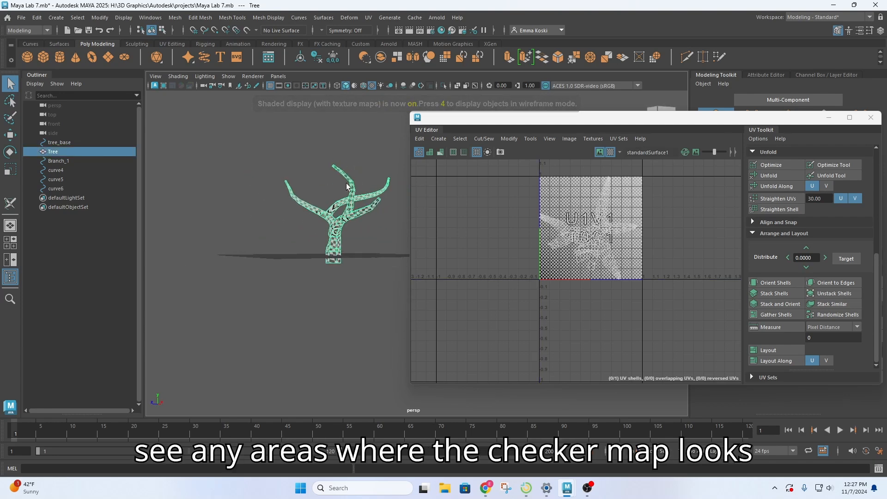
scroll(328, 190, up, 5)
alt+middle_drag(328, 190, 366, 232)
alt+drag(366, 231, 312, 265)
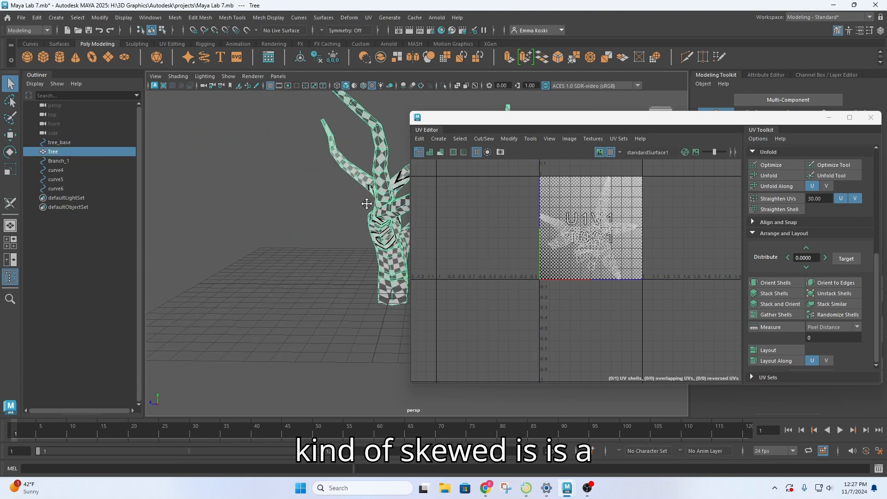
alt+middle_drag(367, 203, 292, 218)
scroll(328, 187, up, 3)
scroll(328, 188, up, 3)
alt+drag(342, 179, 309, 209)
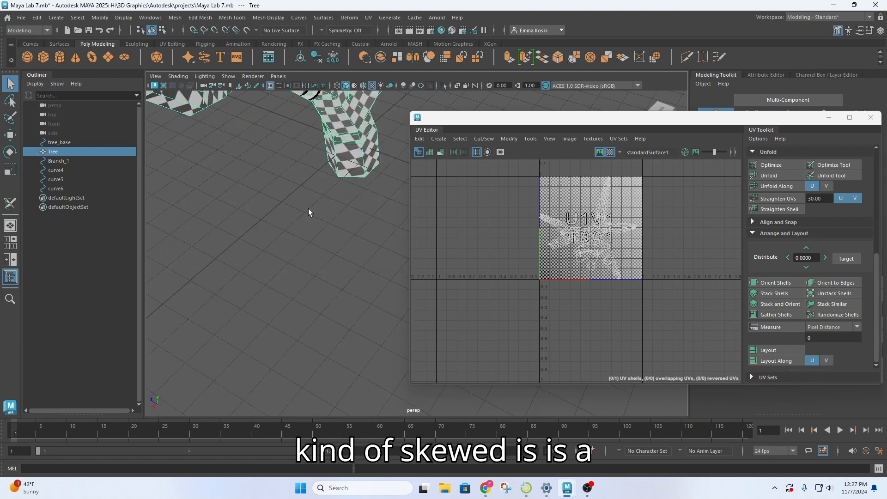
alt+middle_drag(309, 209, 389, 369)
alt+drag(320, 164, 266, 153)
alt+middle_drag(291, 131, 319, 254)
alt+drag(319, 254, 304, 239)
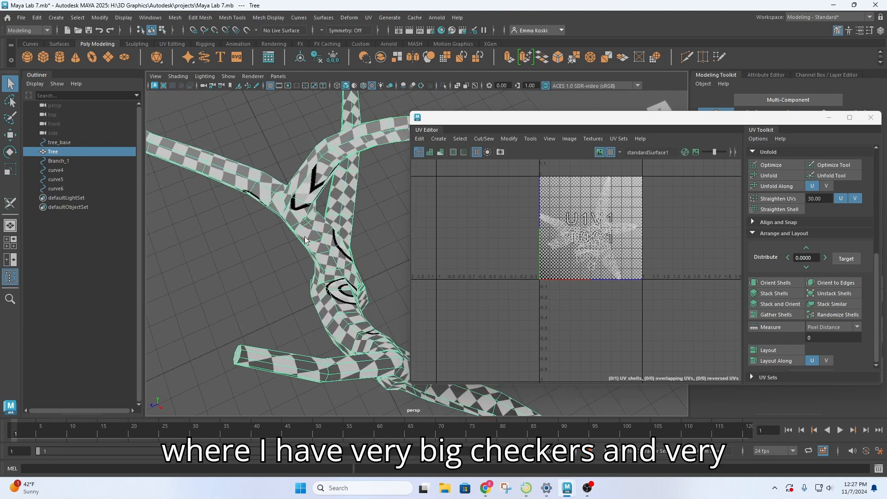
alt+drag(303, 197, 357, 174)
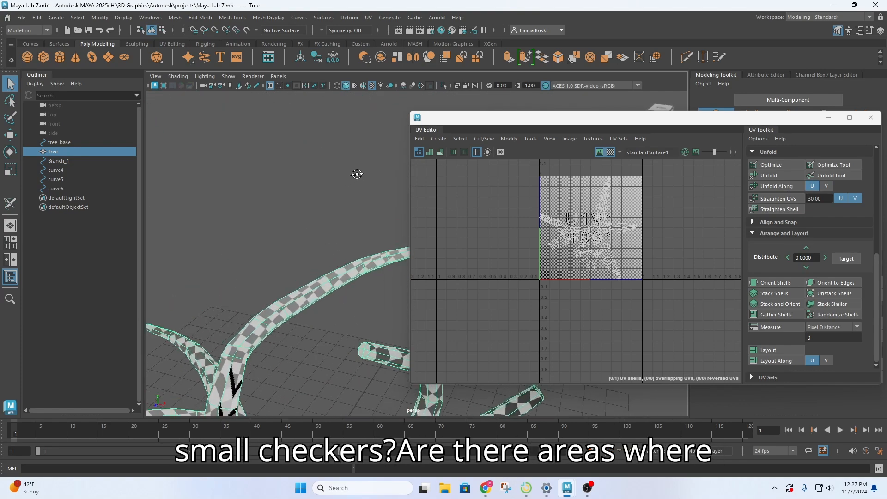
alt+drag(275, 327, 343, 307)
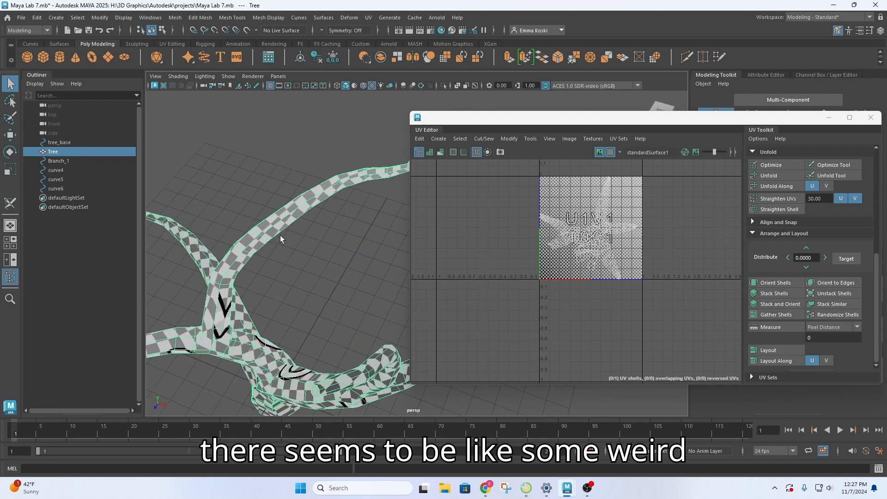
alt+drag(324, 202, 243, 242)
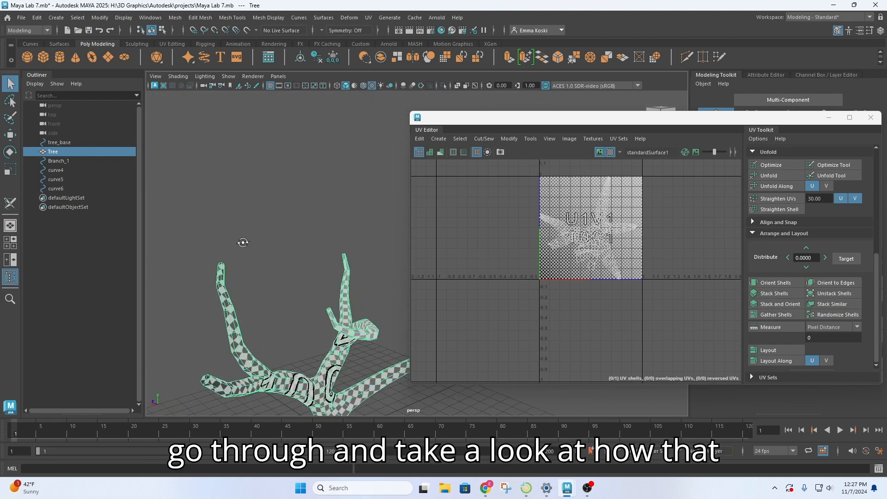
alt+drag(356, 345, 323, 302)
scroll(323, 302, up, 3)
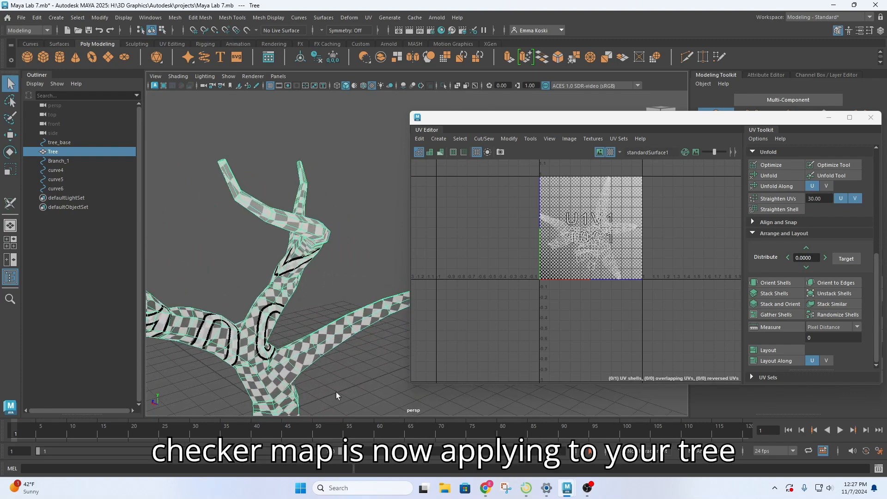
alt+middle_drag(337, 391, 389, 238)
alt+drag(306, 363, 148, 323)
alt+drag(342, 238, 142, 251)
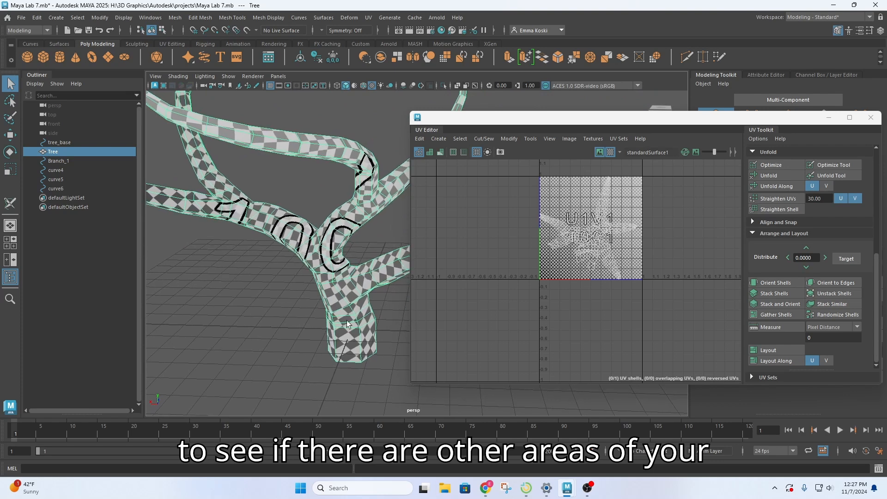
Turn off the checker map and texture image display, and select the tree's whole UV shell.
click(609, 152)
click(599, 152)
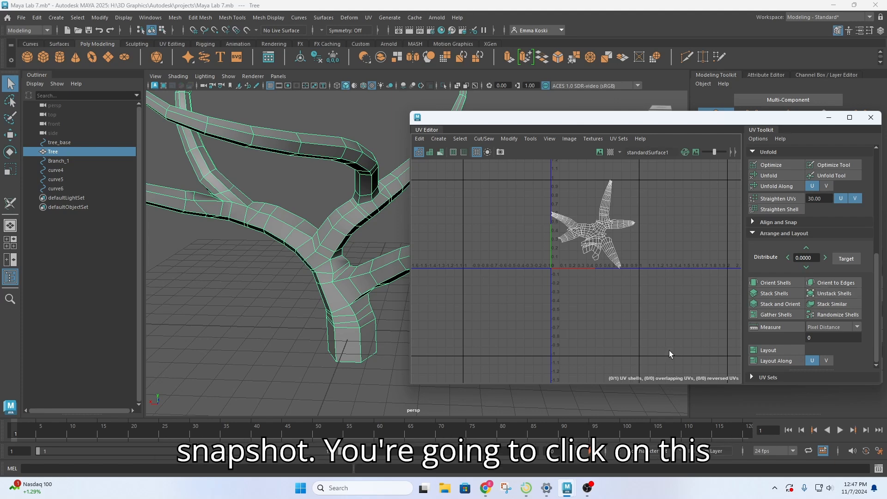
right_drag(603, 221, 544, 202)
click(596, 225)
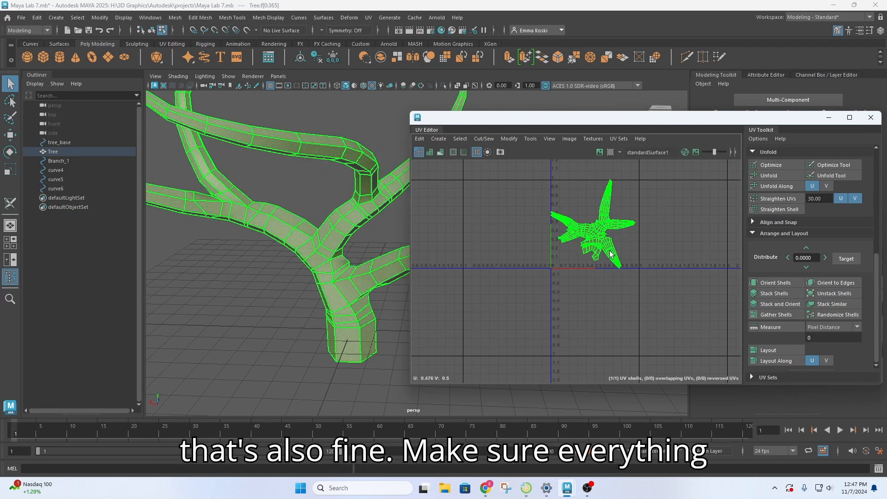
Scale the UV shell up slightly and uniformly so it fills more of the 0 to 1 UV space.
scroll(609, 252, up, 3)
key(r)
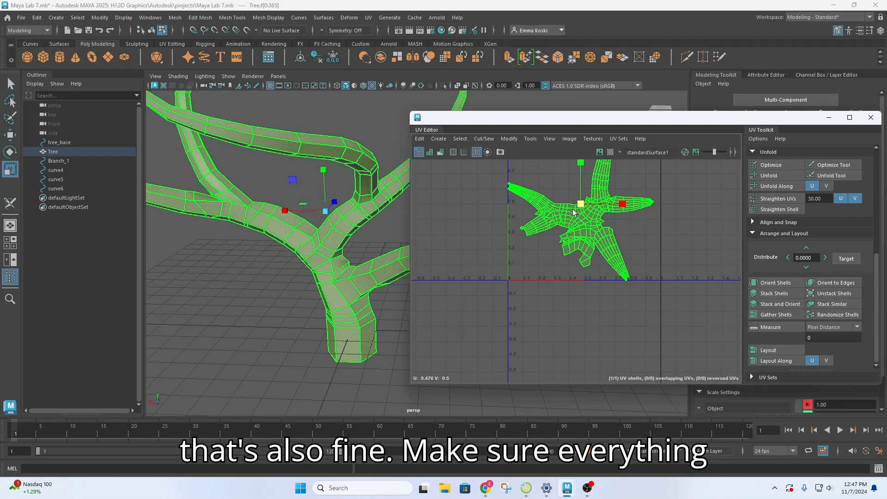
alt+middle_drag(640, 263, 586, 328)
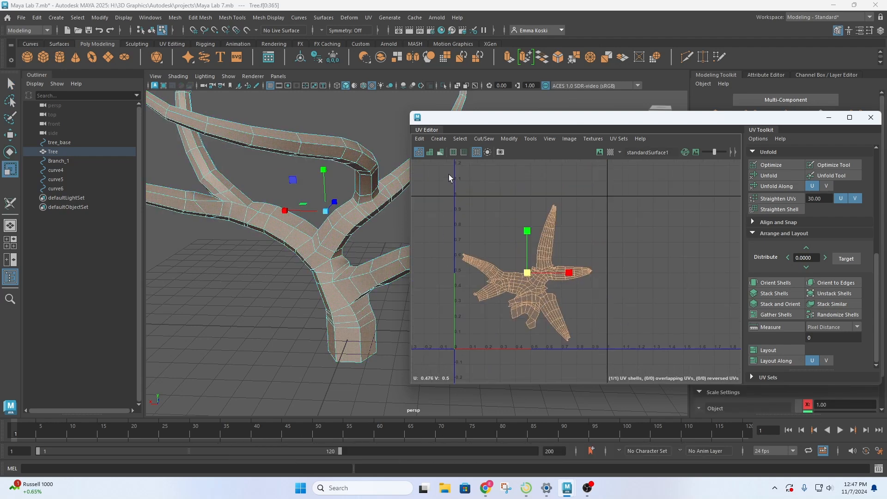
drag(532, 275, 539, 276)
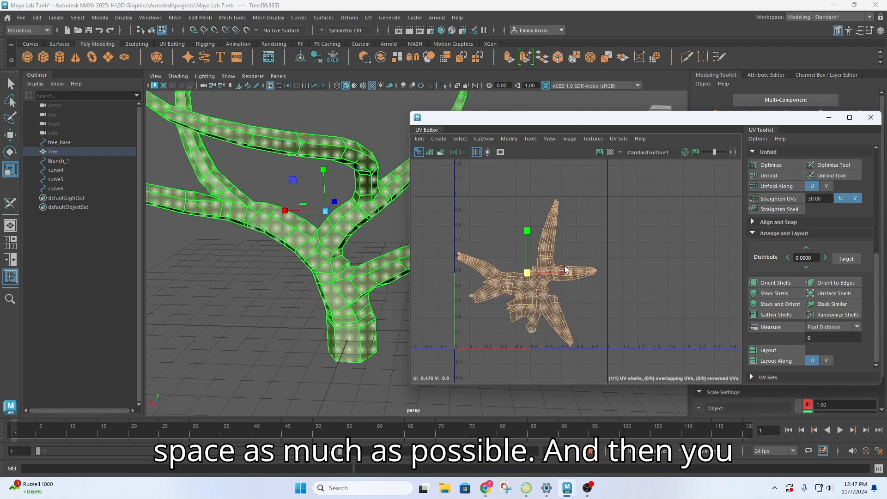
key(q)
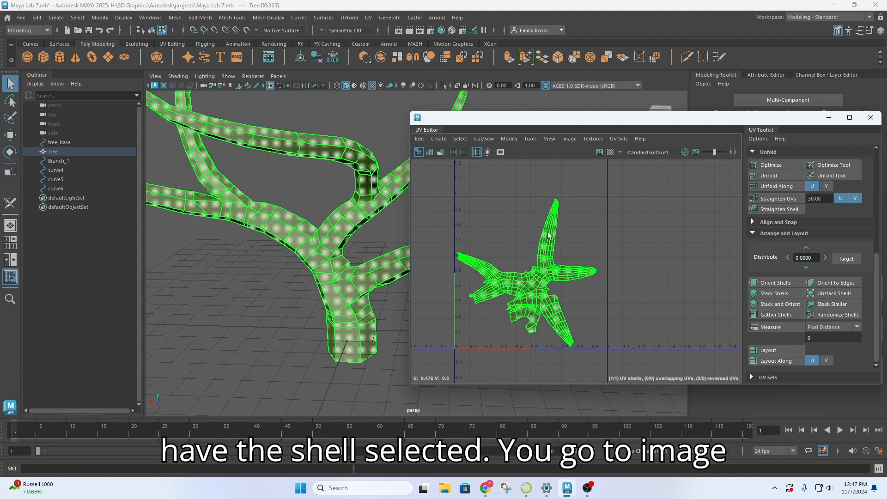
Export a JPEG UV snapshot of the selected shell to the project's images folder as Tree_UVSnapshot.
click(575, 142)
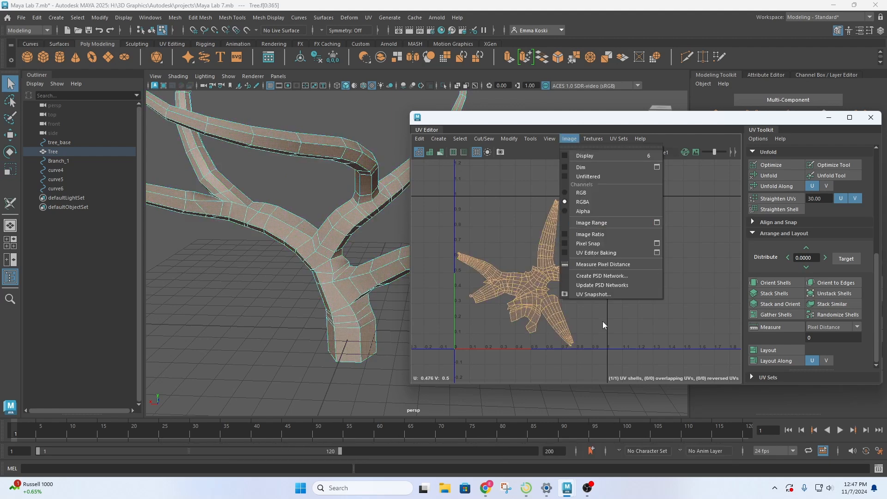
click(601, 295)
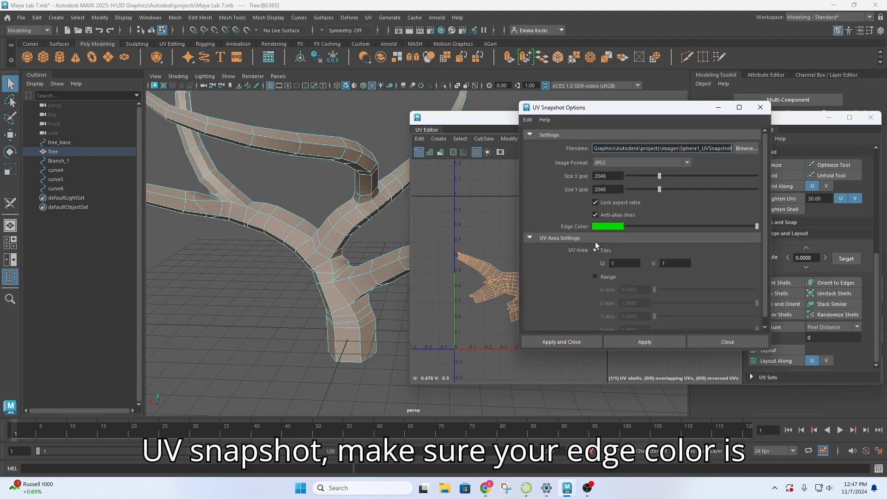
click(747, 149)
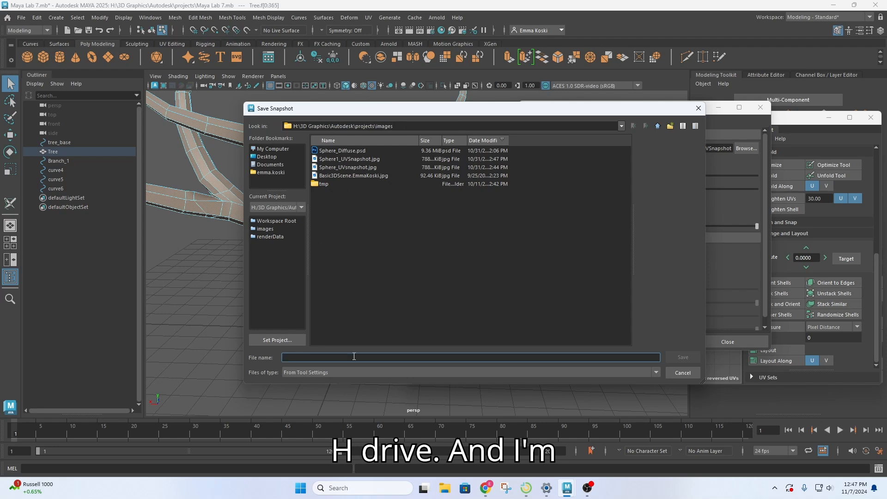
text(Tree)
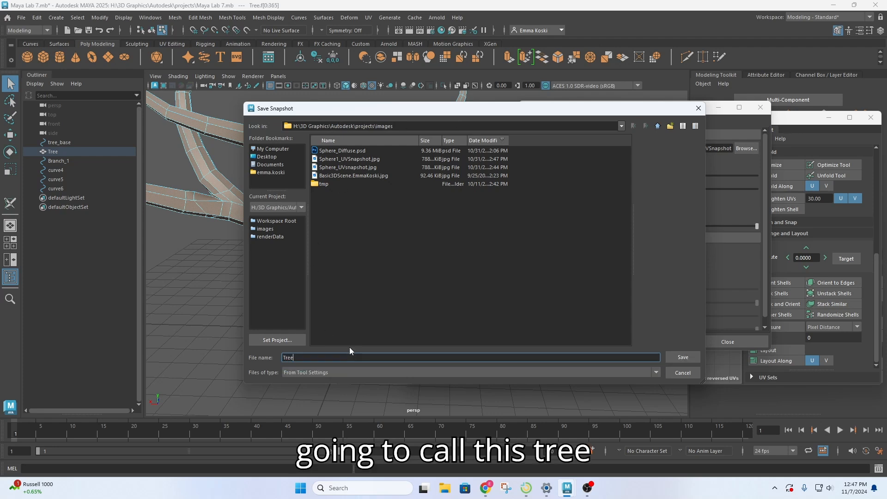
text(_UV)
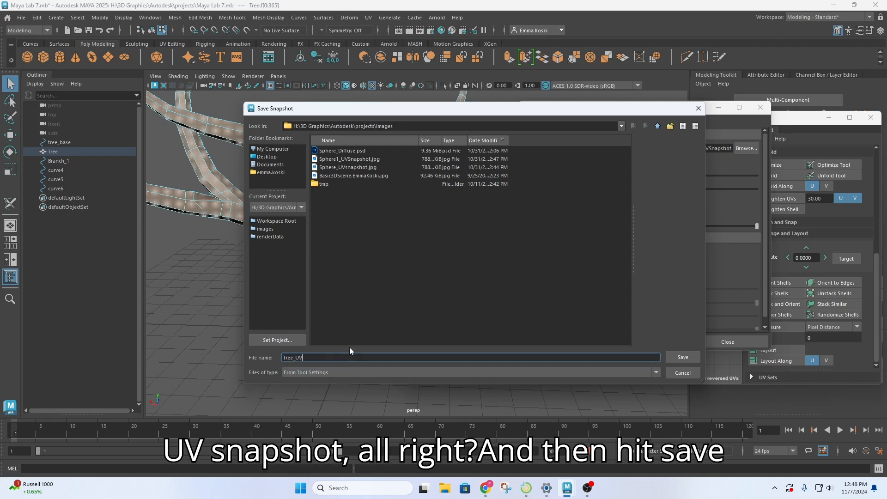
text(Snapshot)
click(677, 358)
click(566, 346)
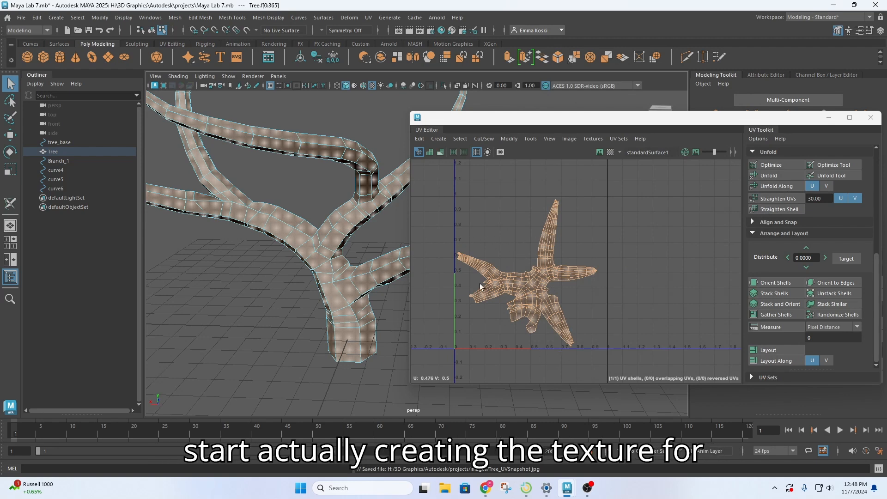
Minimize the UV Editor and save the scene.
click(828, 120)
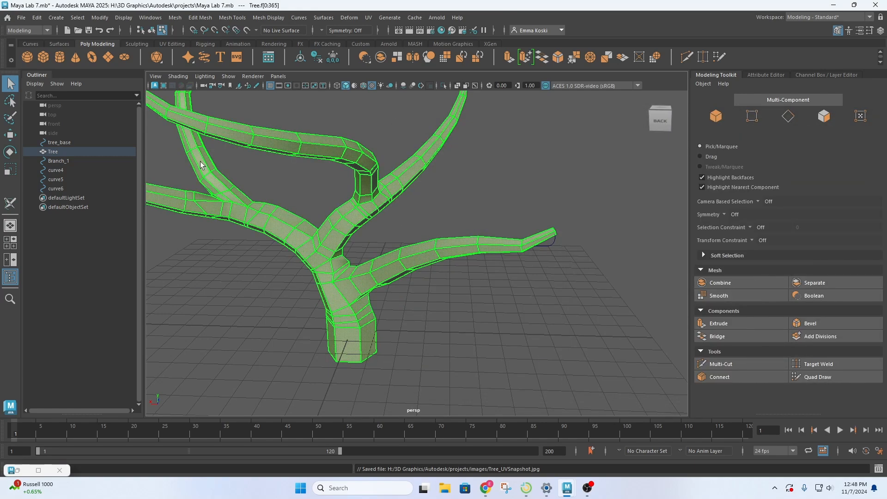
click(21, 18)
click(44, 57)
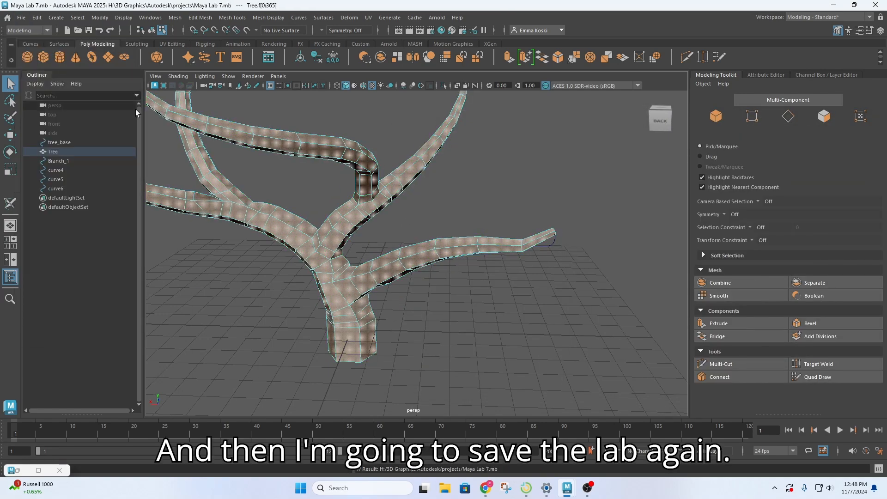
alt+drag(409, 285, 493, 308)
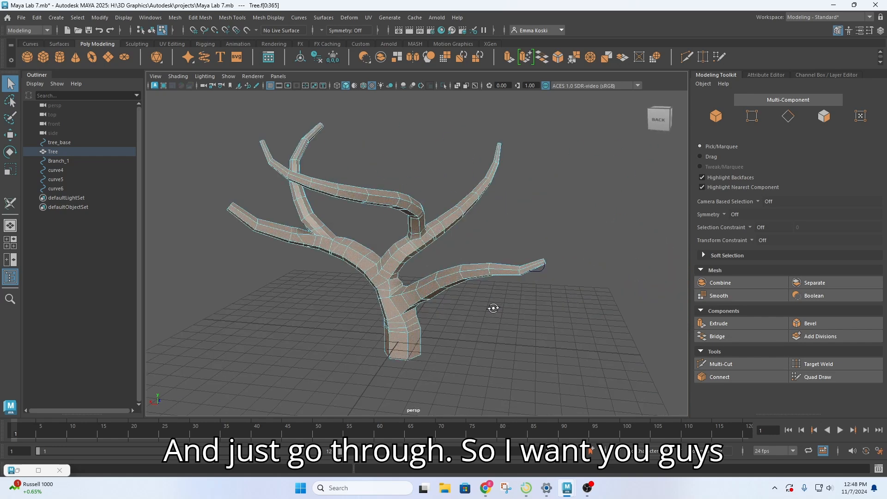